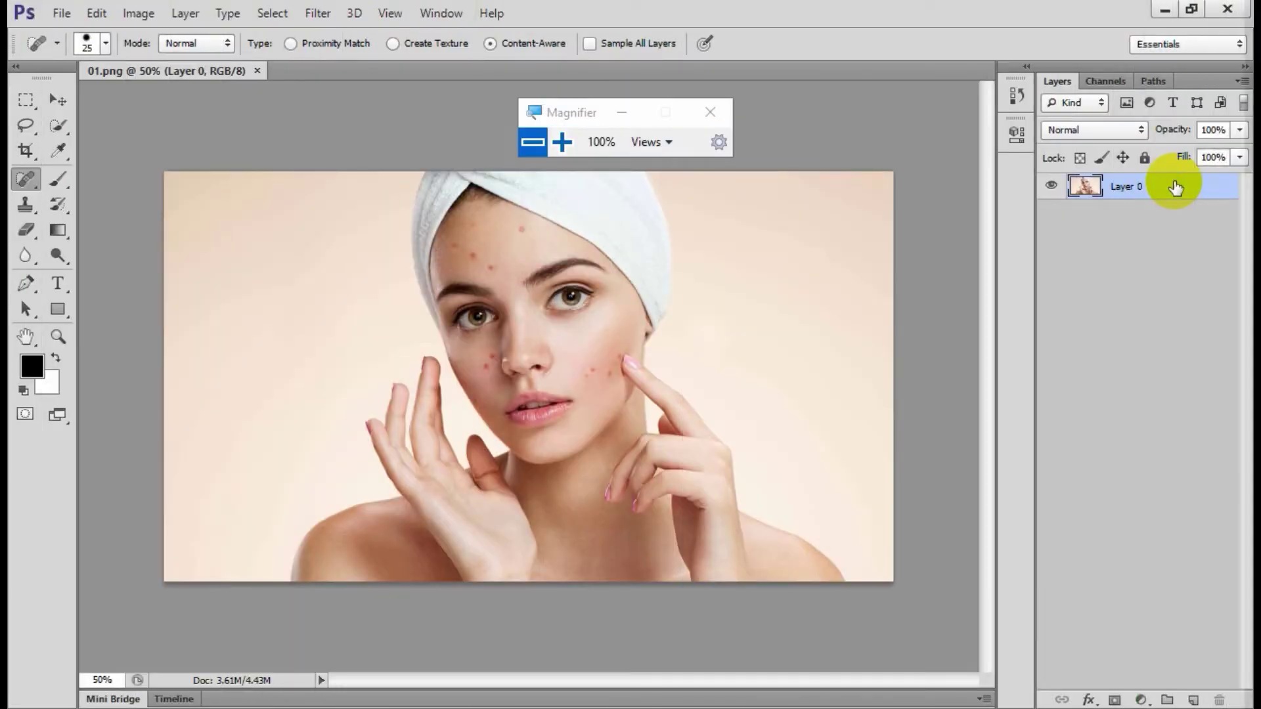
Duplicate Layer 0 as Layer 0 copy and hide the original Layer 0
right_click(1175, 182)
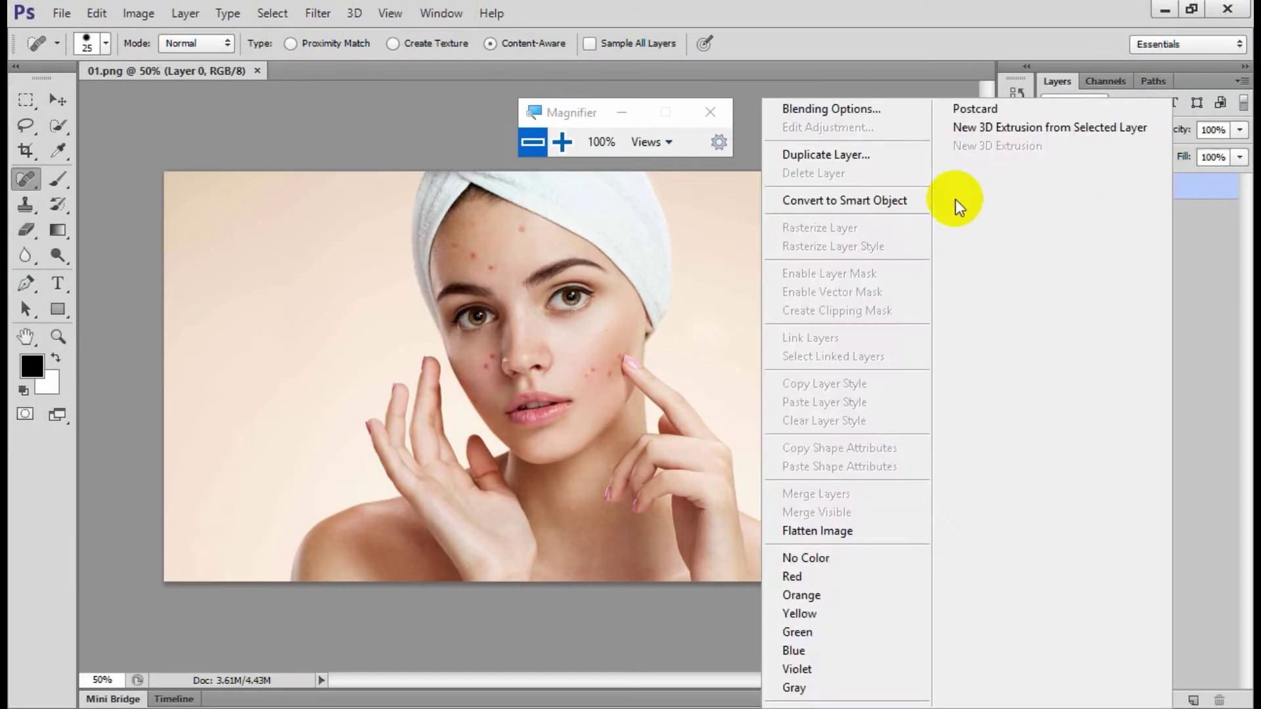
click(818, 155)
click(796, 220)
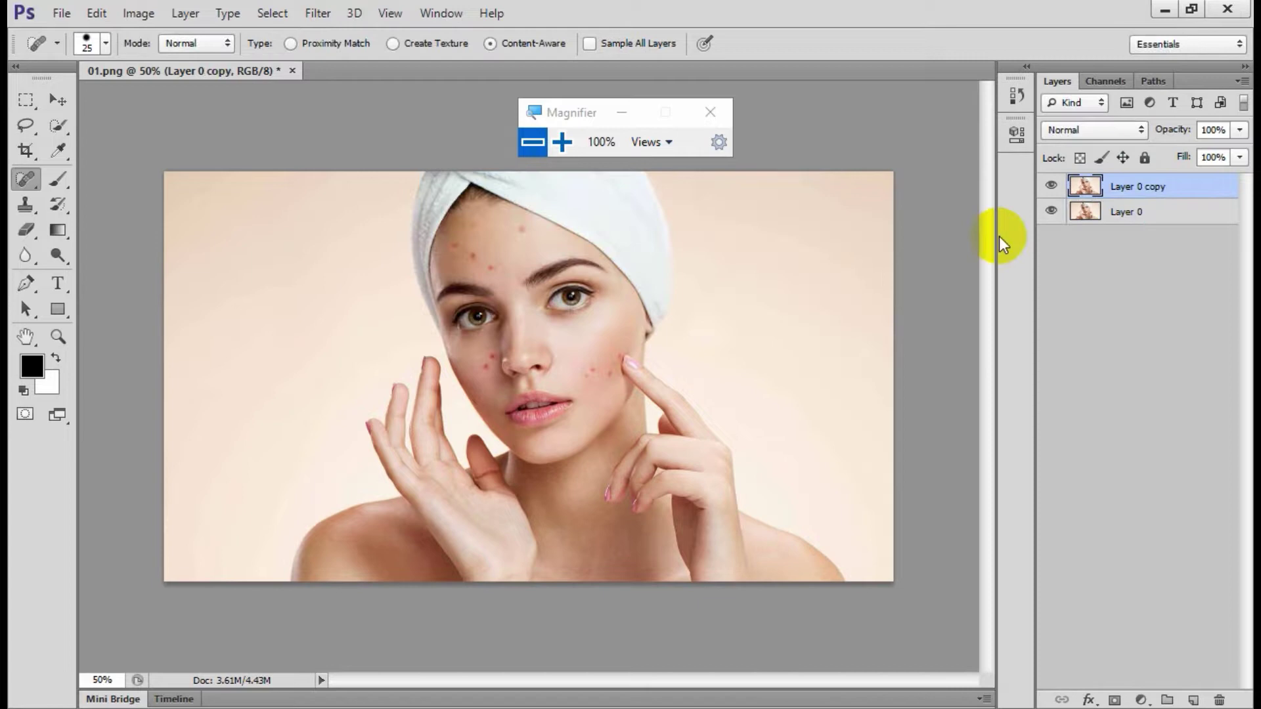
click(1051, 211)
right_click(25, 177)
With the Spot Healing Brush, heal three blemishes on the forehead
click(93, 173)
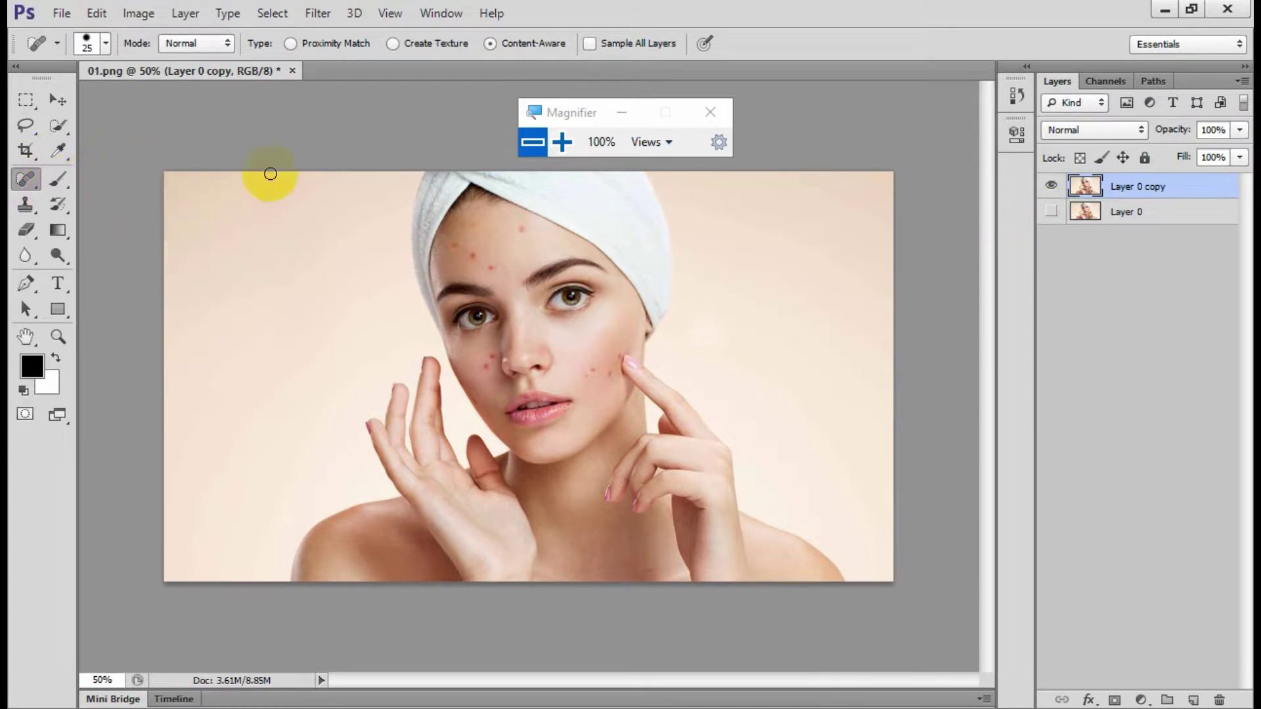
scroll(533, 203, up, 3)
scroll(525, 203, up, 3)
scroll(523, 205, up, 3)
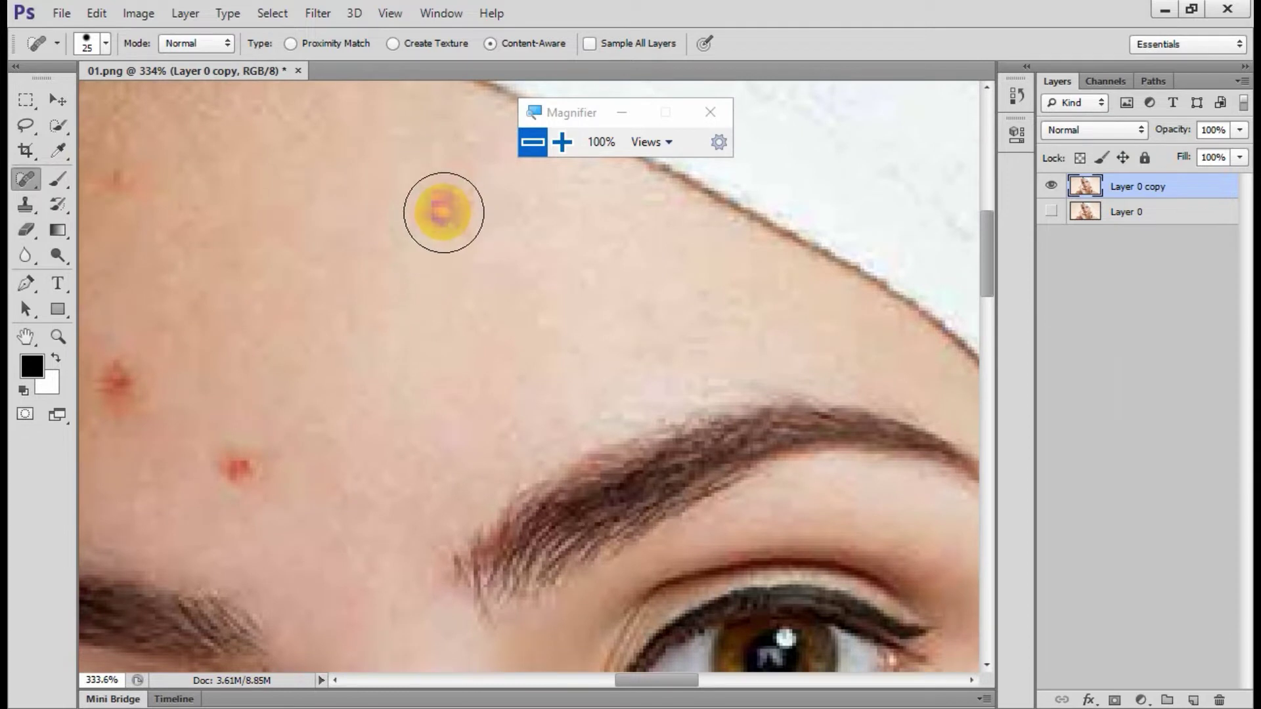
click(451, 213)
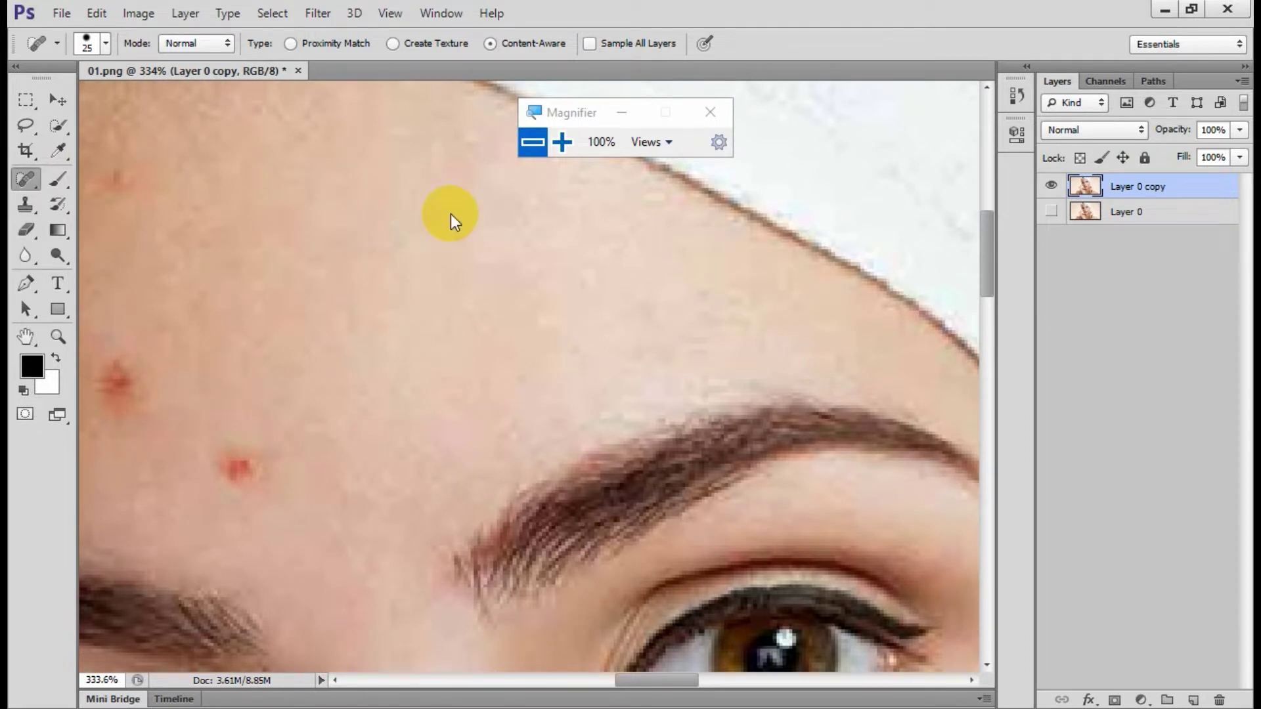
click(240, 468)
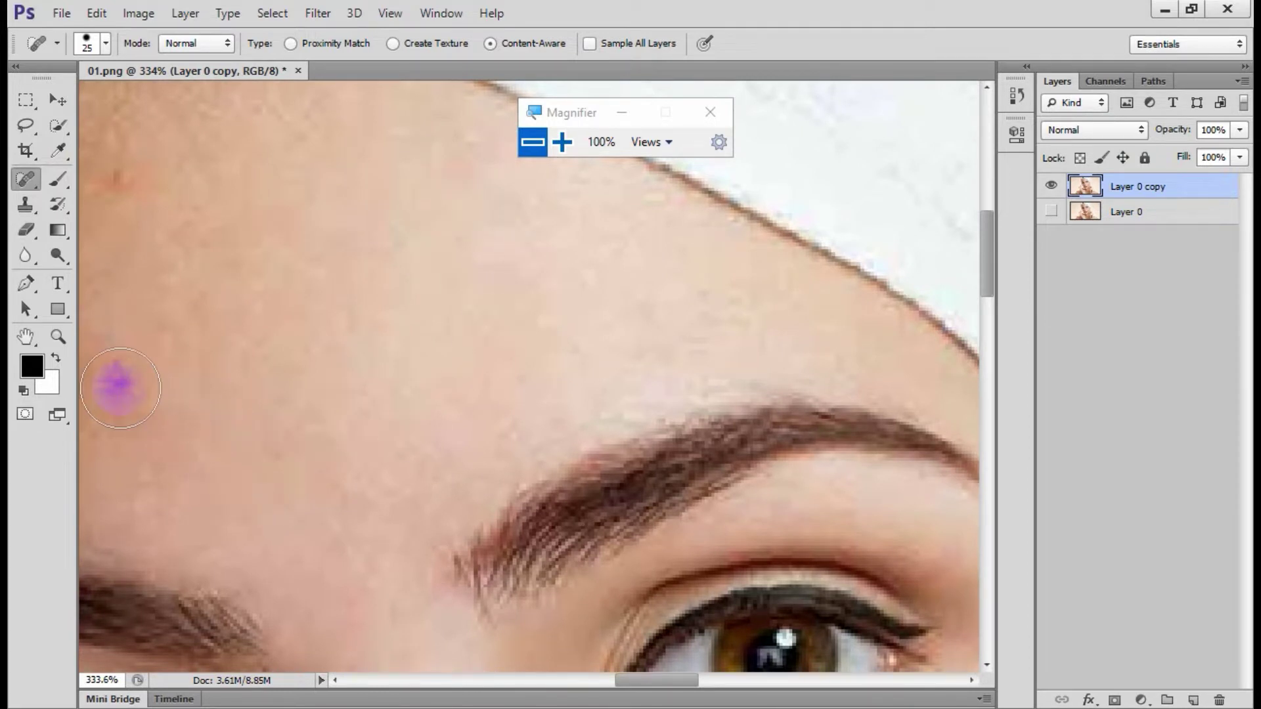
click(120, 388)
Heal the forehead spot near the towel and the spots on the lower face and right cheek
scroll(458, 222, down, 5)
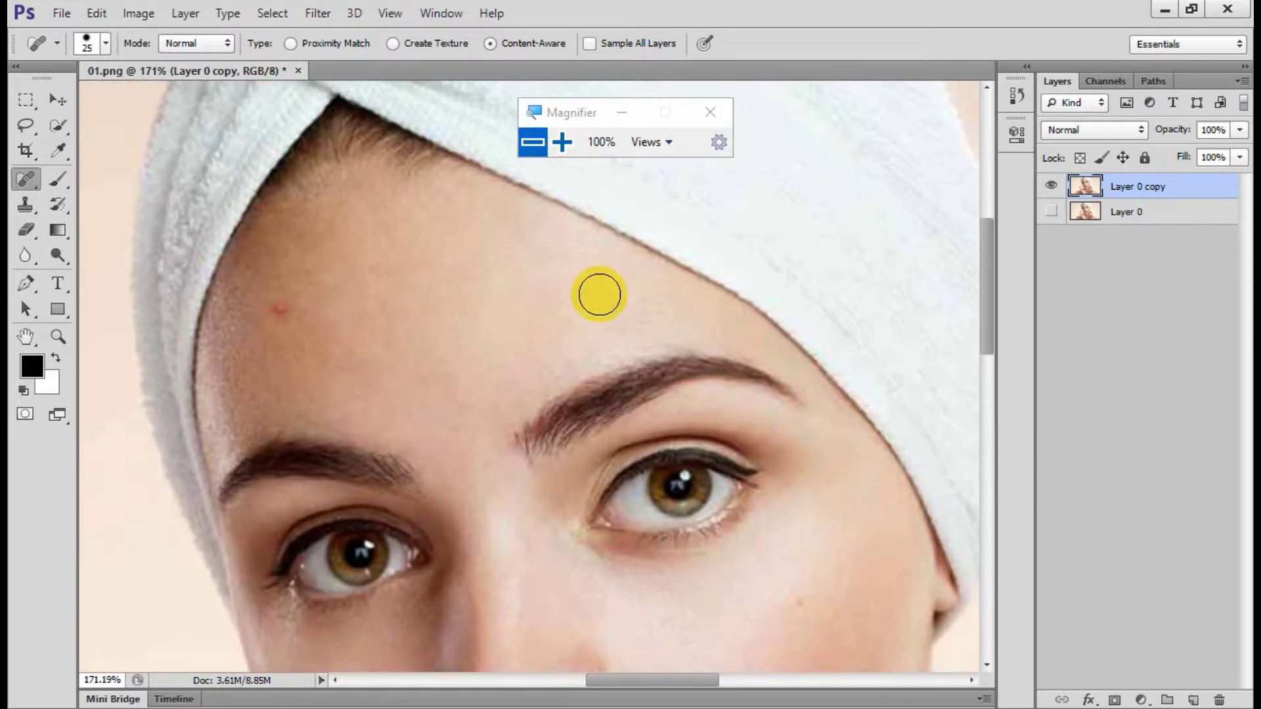
click(282, 315)
scroll(276, 283, down, 5)
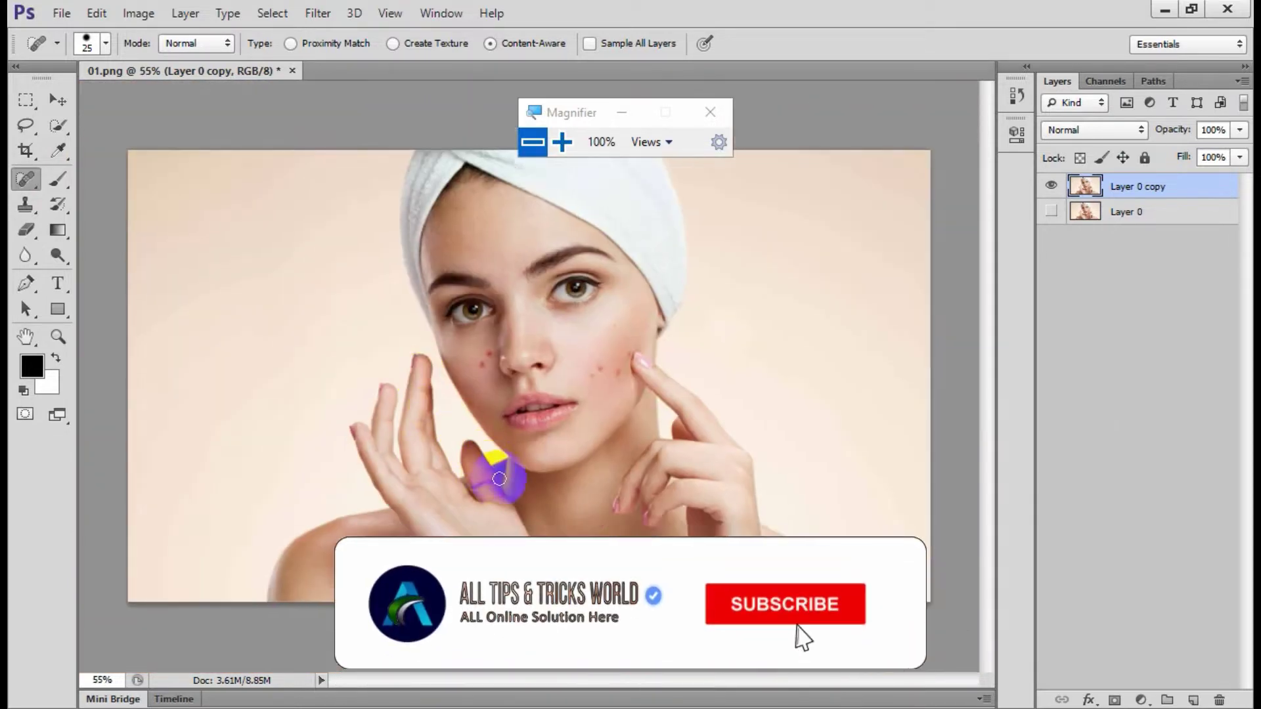
scroll(501, 473, up, 5)
click(579, 296)
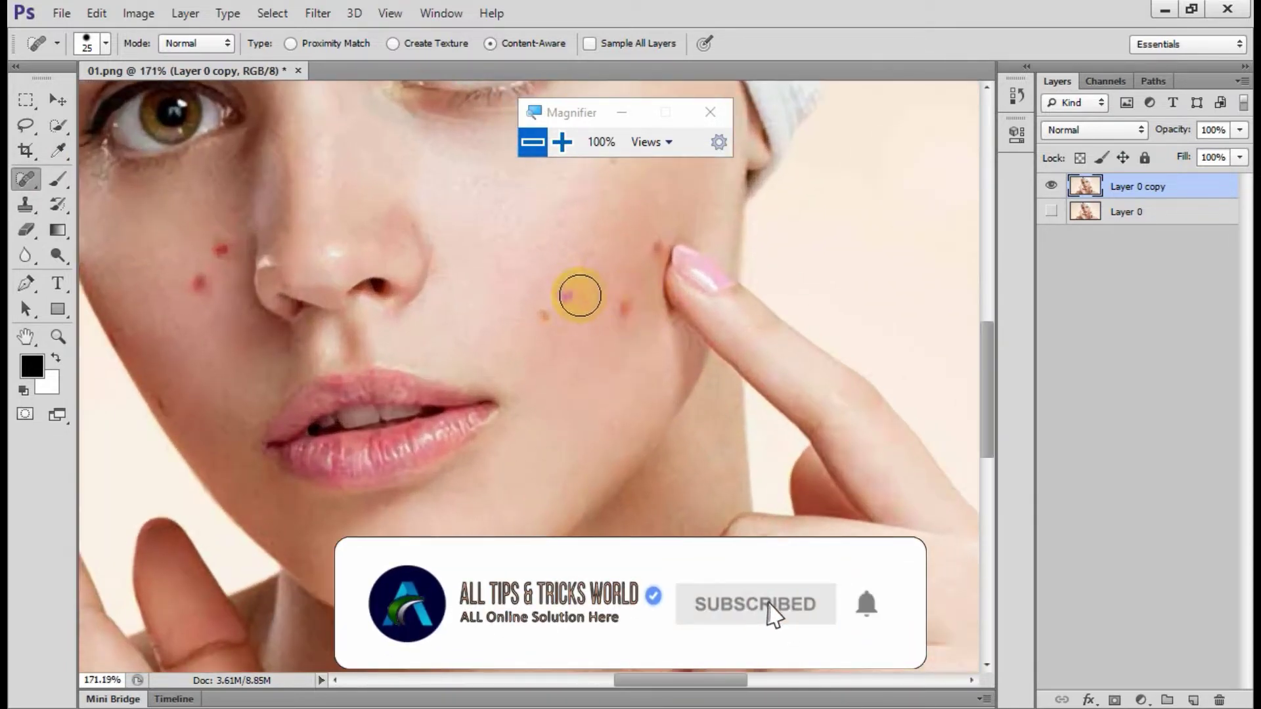
click(546, 315)
click(657, 248)
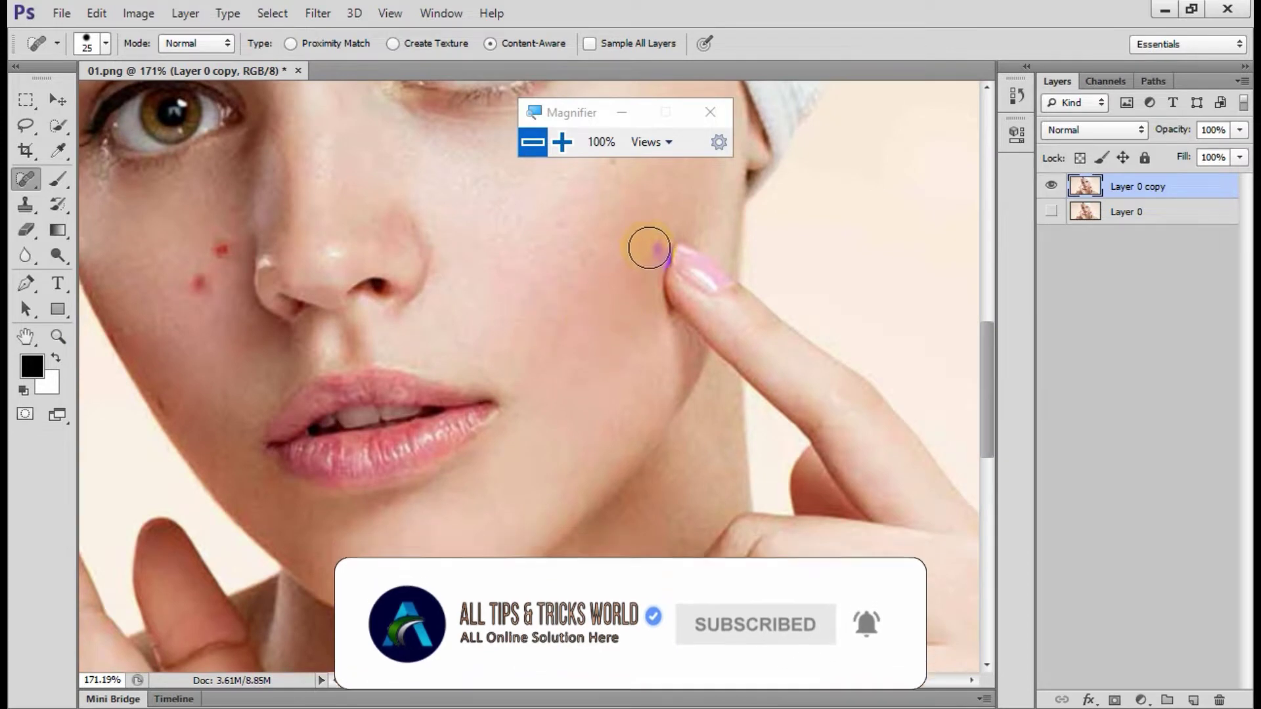
Brush over the spot beside the nose to heal it, then review the face
scroll(495, 394, down, 2)
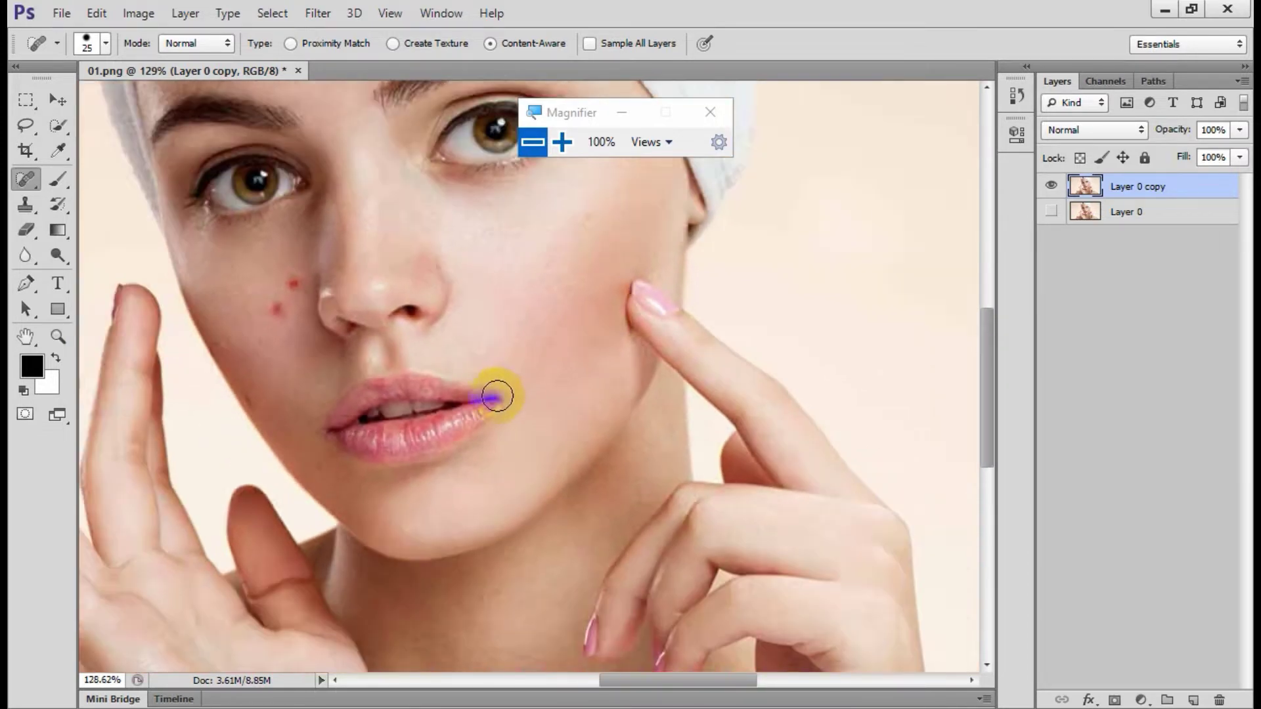
scroll(572, 290, down, 2)
scroll(569, 252, up, 5)
scroll(580, 276, down, 3)
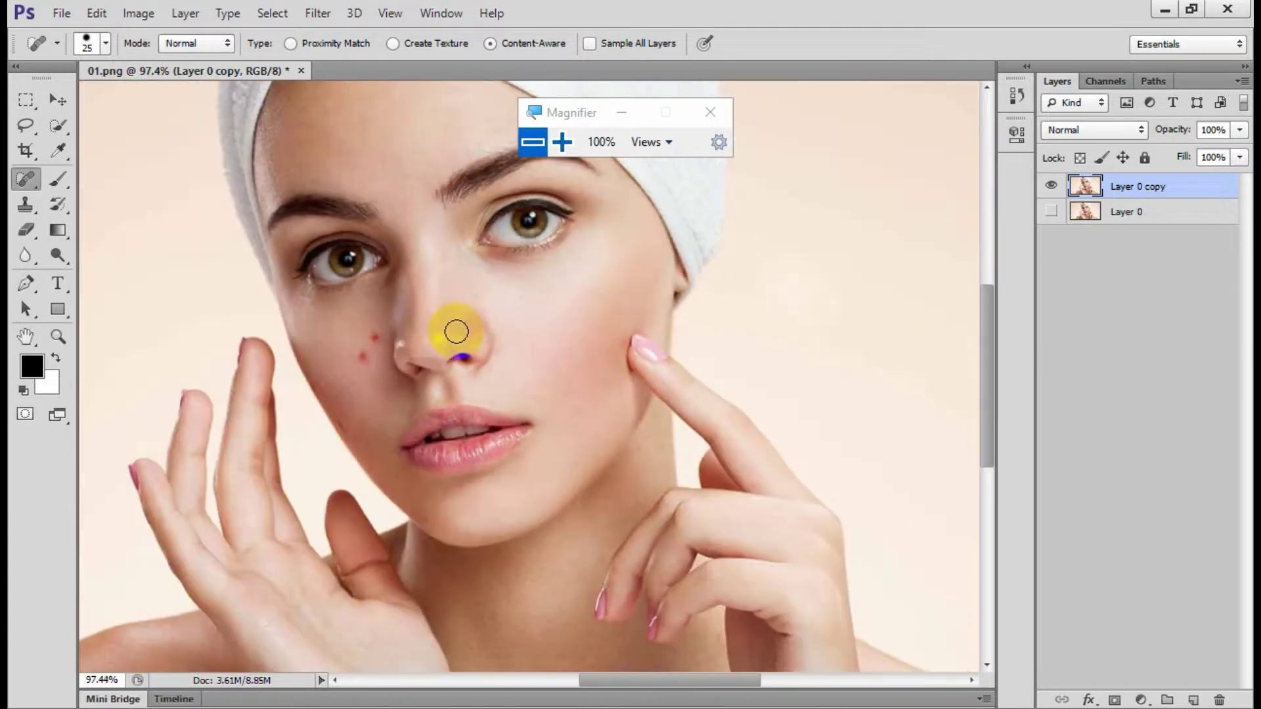
drag(391, 321, 378, 336)
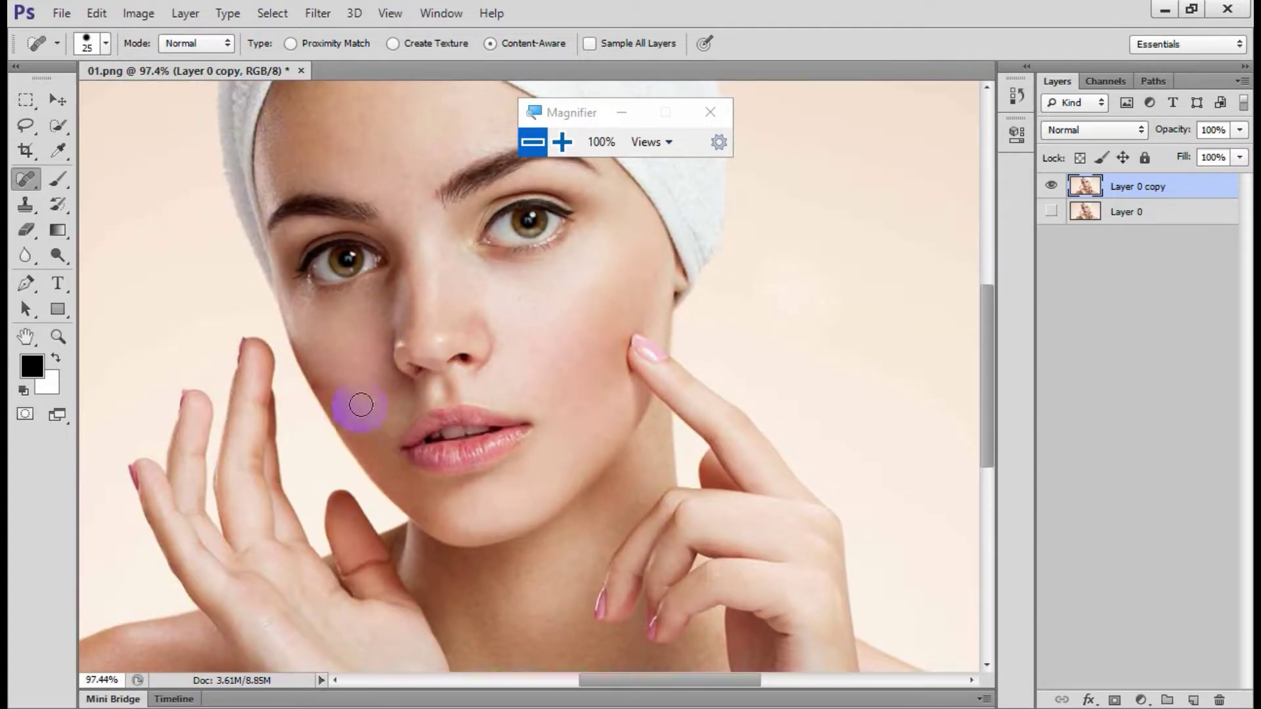
scroll(515, 366, down, 2)
scroll(605, 329, up, 2)
scroll(636, 335, down, 2)
scroll(639, 333, down, 1)
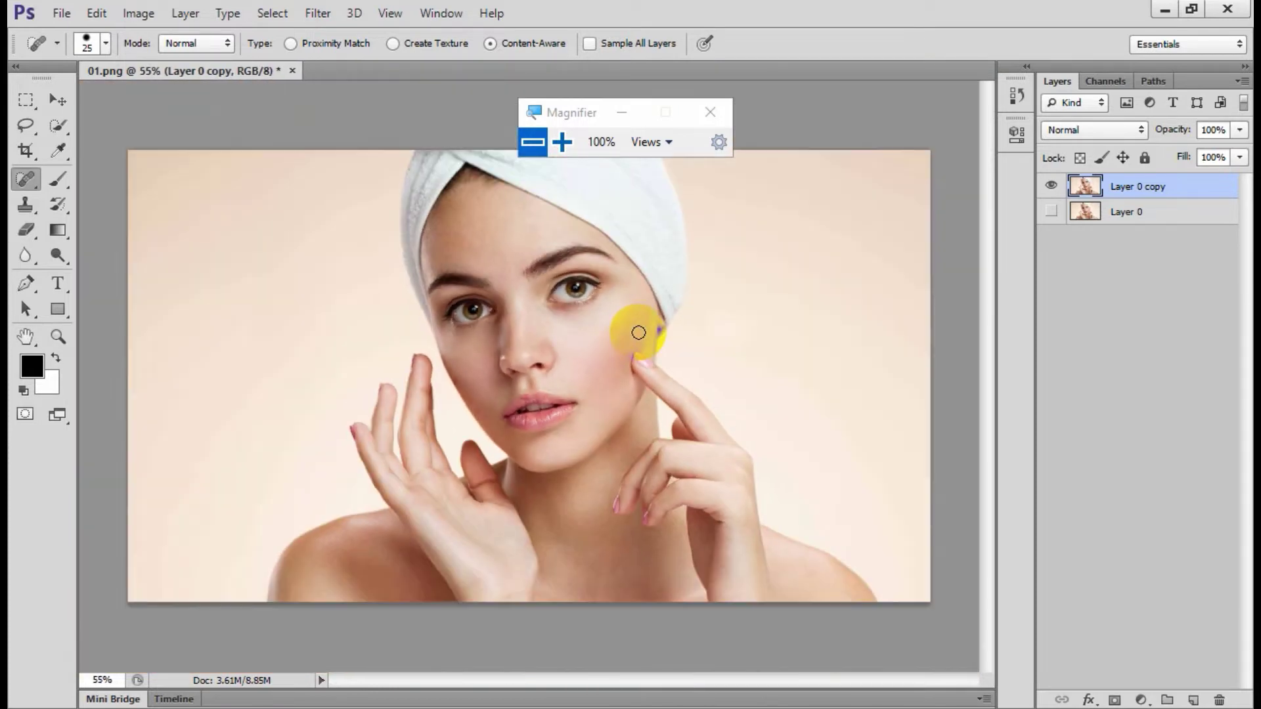
scroll(639, 330, up, 2)
scroll(638, 329, up, 4)
scroll(641, 329, down, 6)
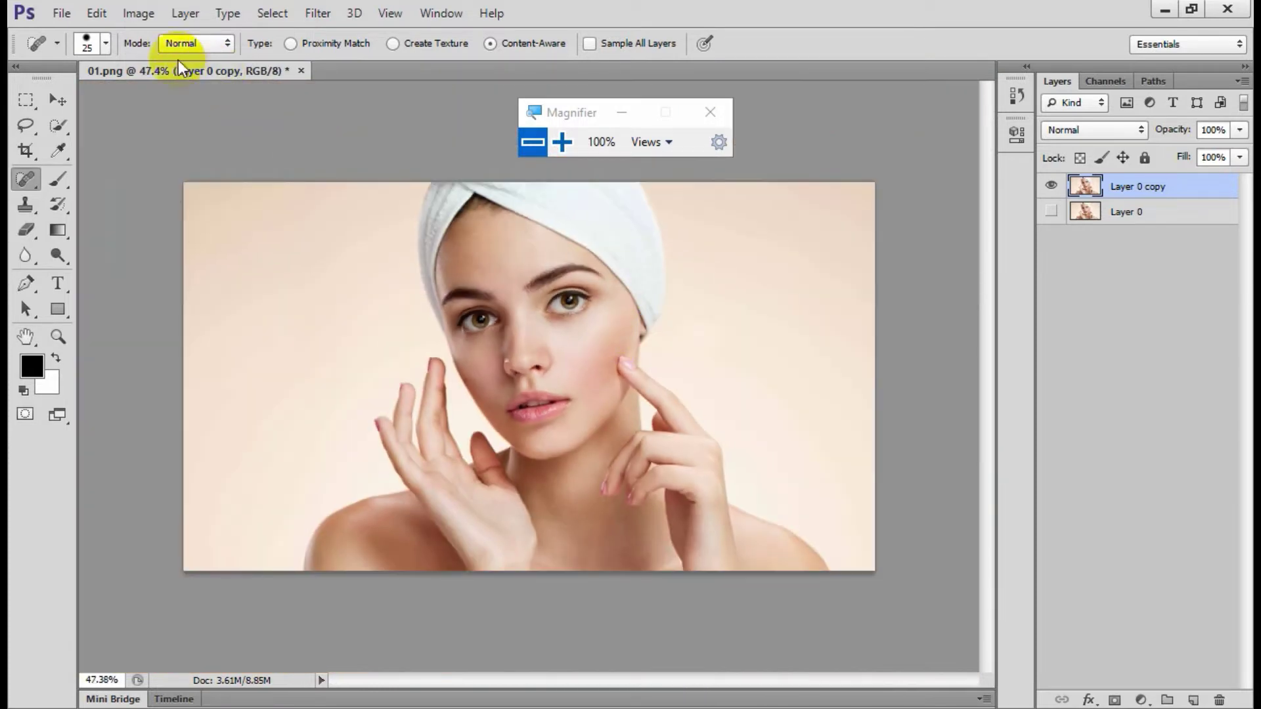
Turn off Zoom Resizes Windows in Edit > Preferences > General and confirm
click(96, 13)
mouse_move(165, 698)
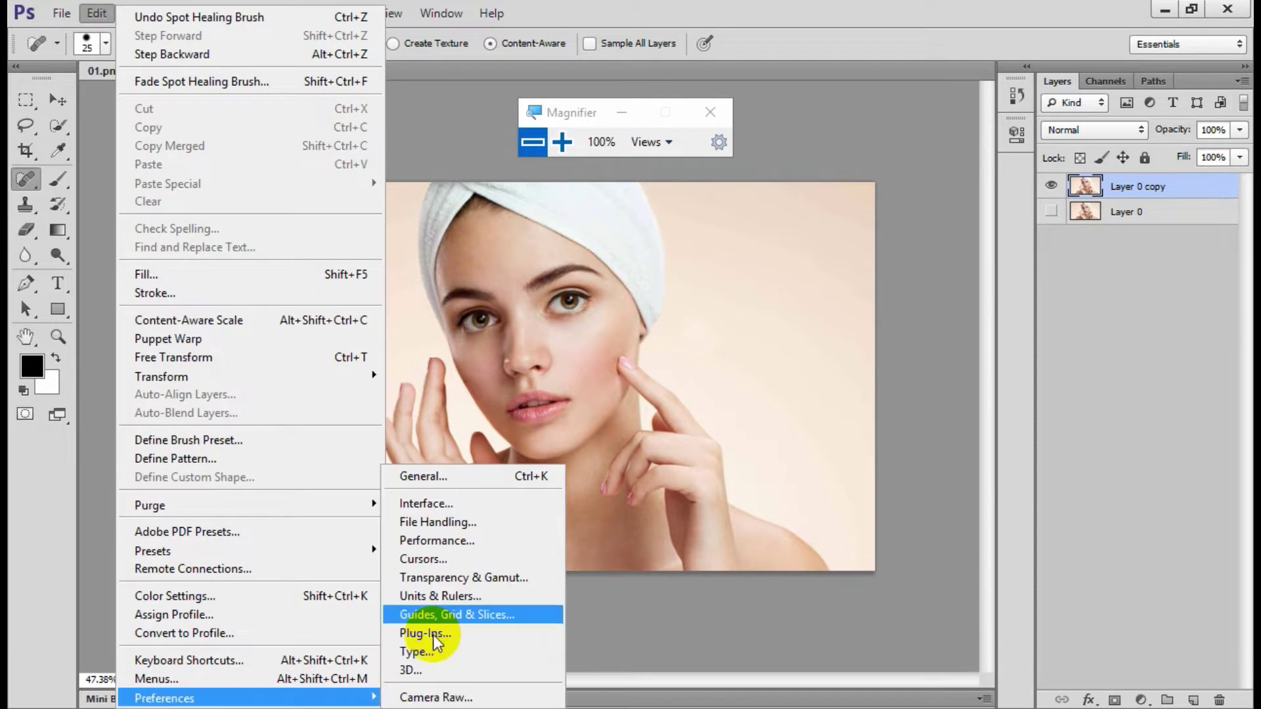
click(426, 479)
click(414, 322)
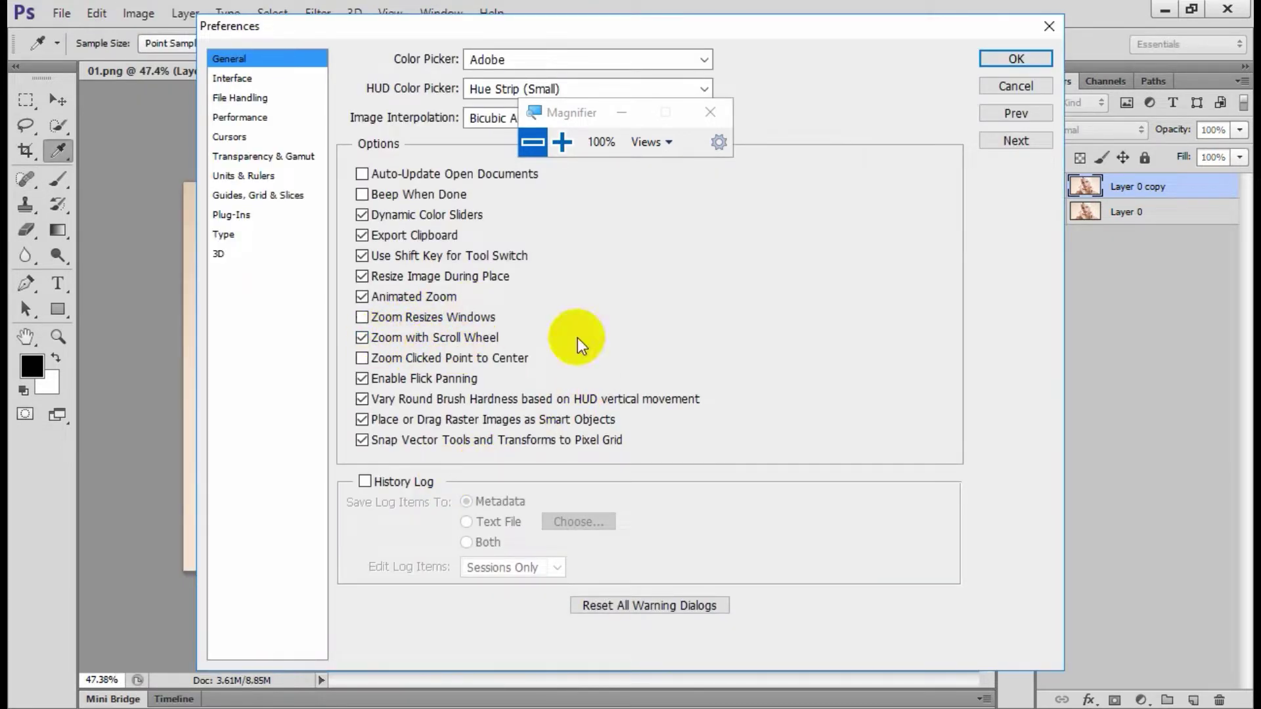
click(1009, 57)
scroll(548, 256, down, 1)
scroll(555, 289, up, 2)
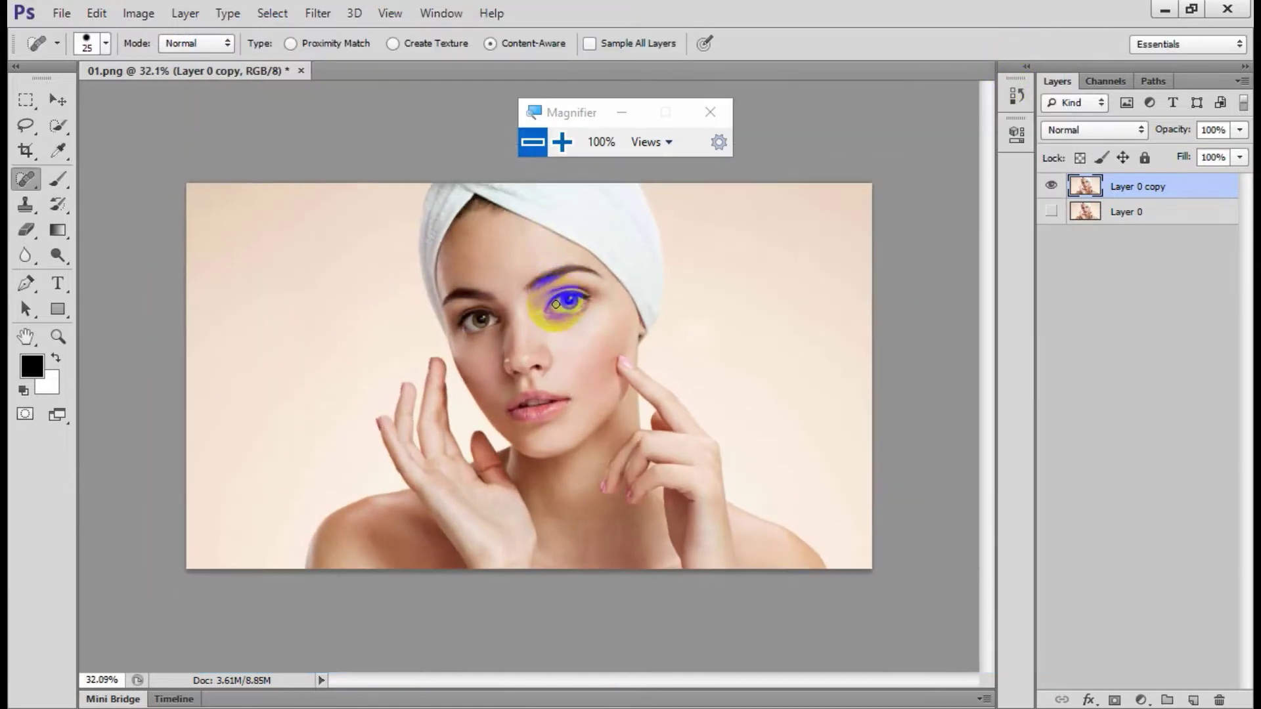
scroll(551, 275, down, 4)
scroll(557, 274, up, 2)
scroll(557, 274, up, 1)
scroll(555, 273, up, 2)
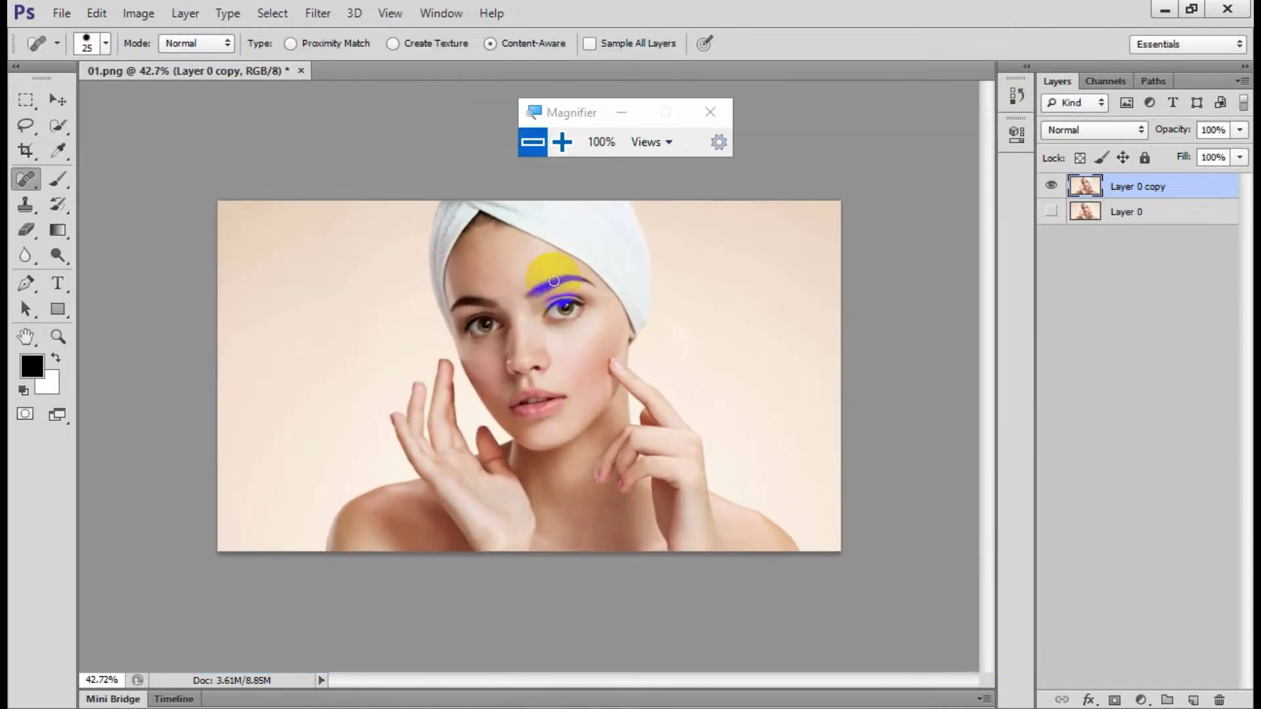
scroll(555, 273, up, 1)
scroll(555, 273, up, 1)
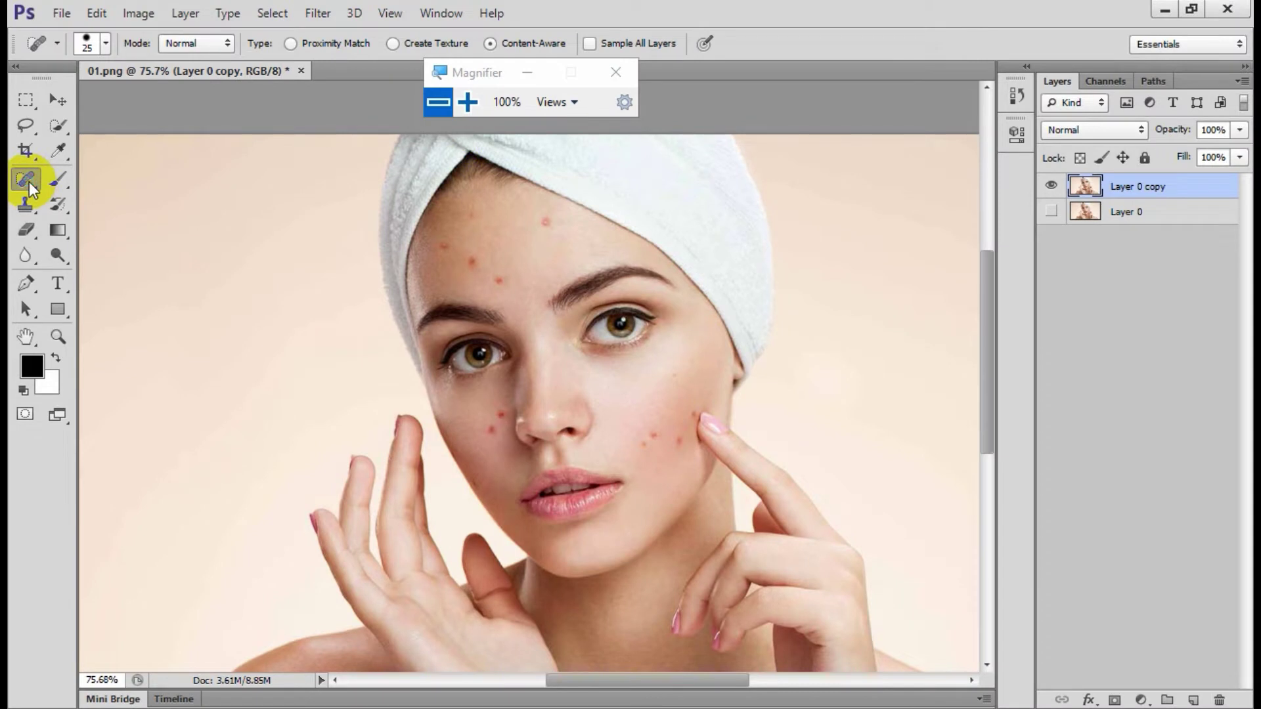
Select the Healing Brush Tool, close the Magnifier window and check the brush size
right_click(29, 187)
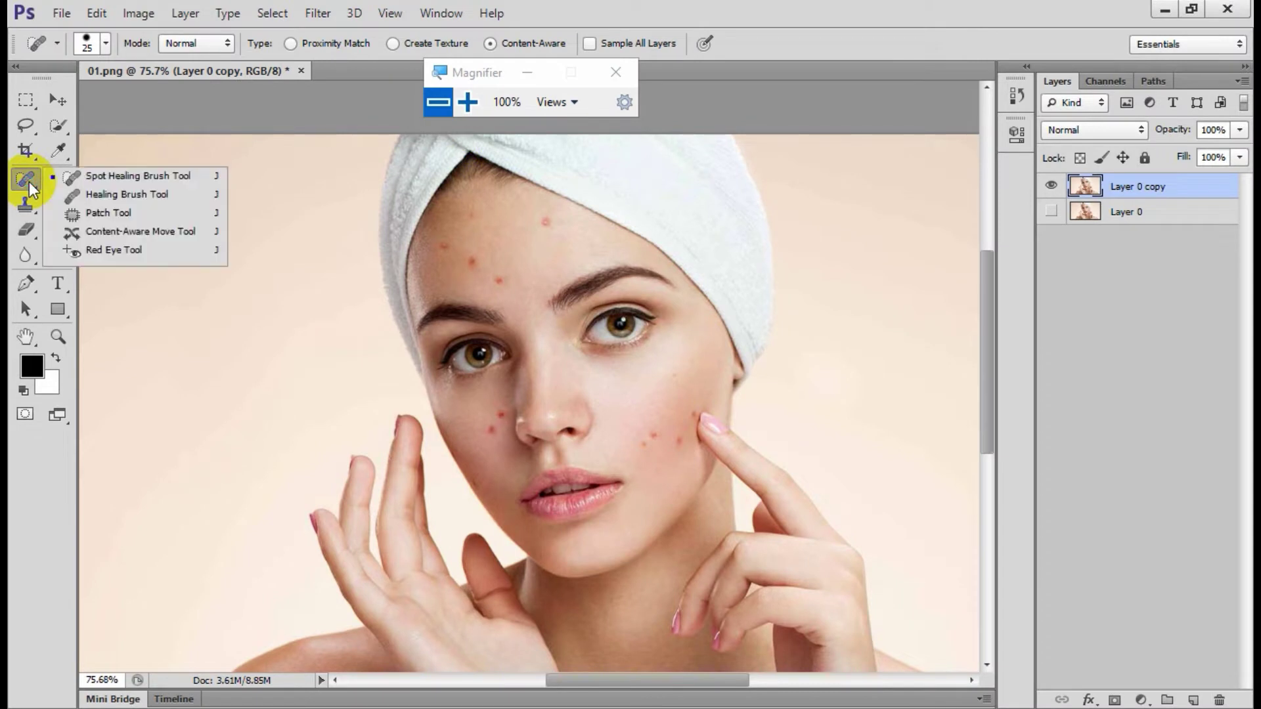
click(116, 199)
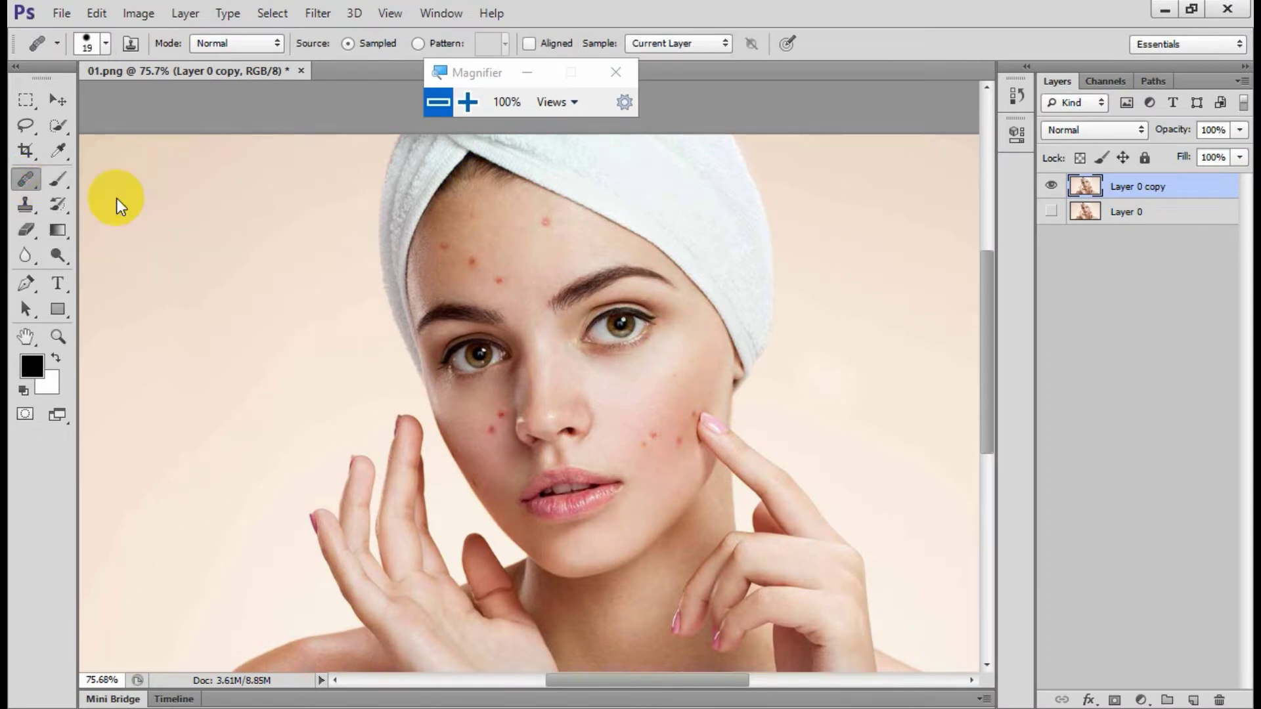
scroll(514, 215, up, 2)
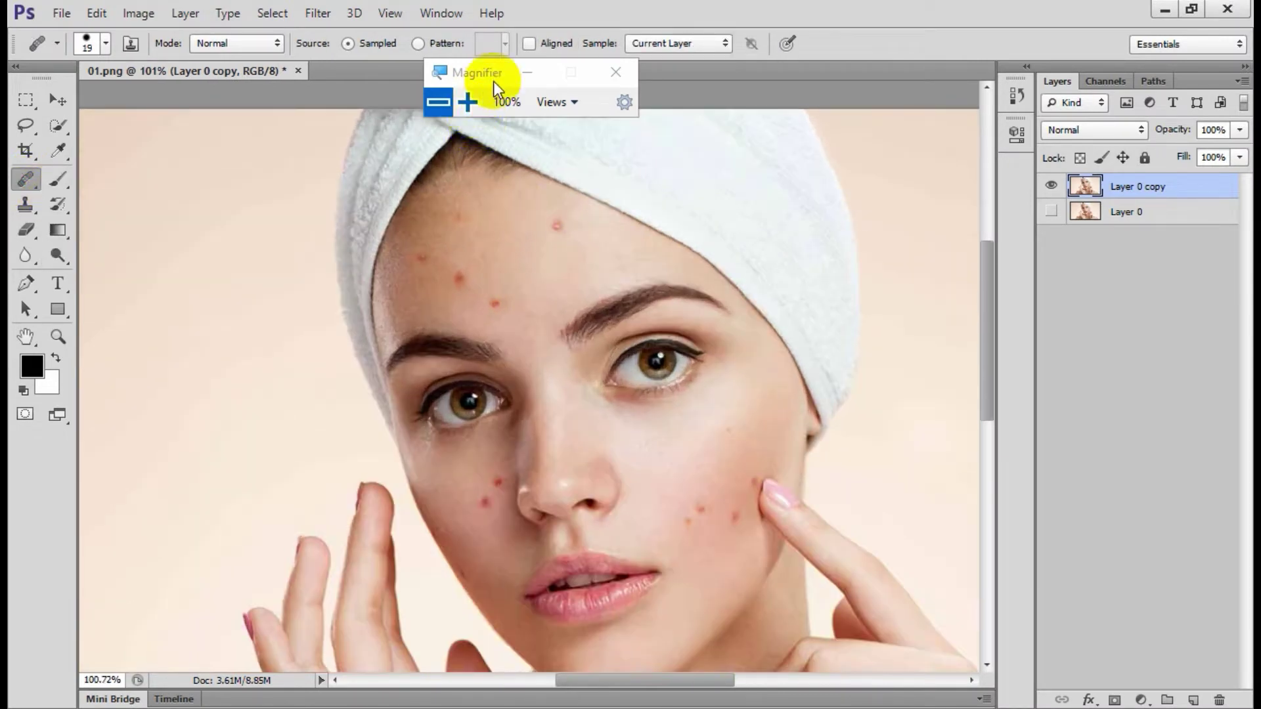
drag(494, 81, 202, 178)
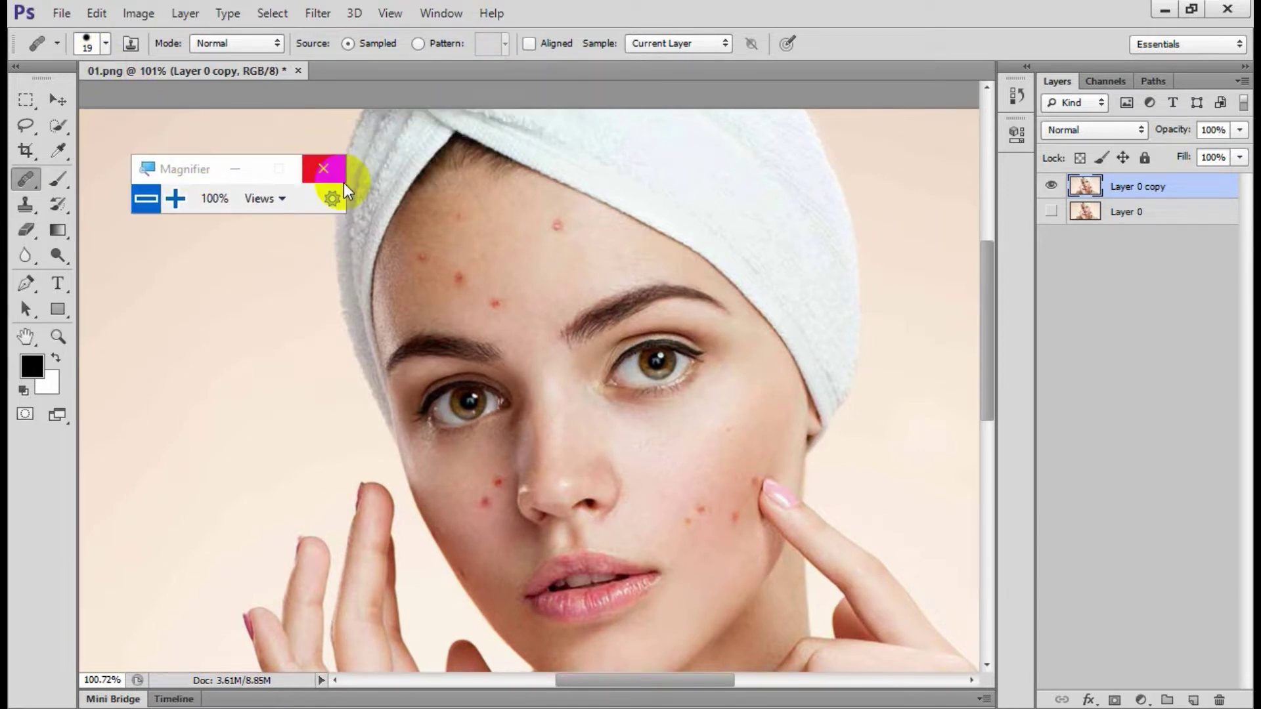
click(324, 169)
click(93, 47)
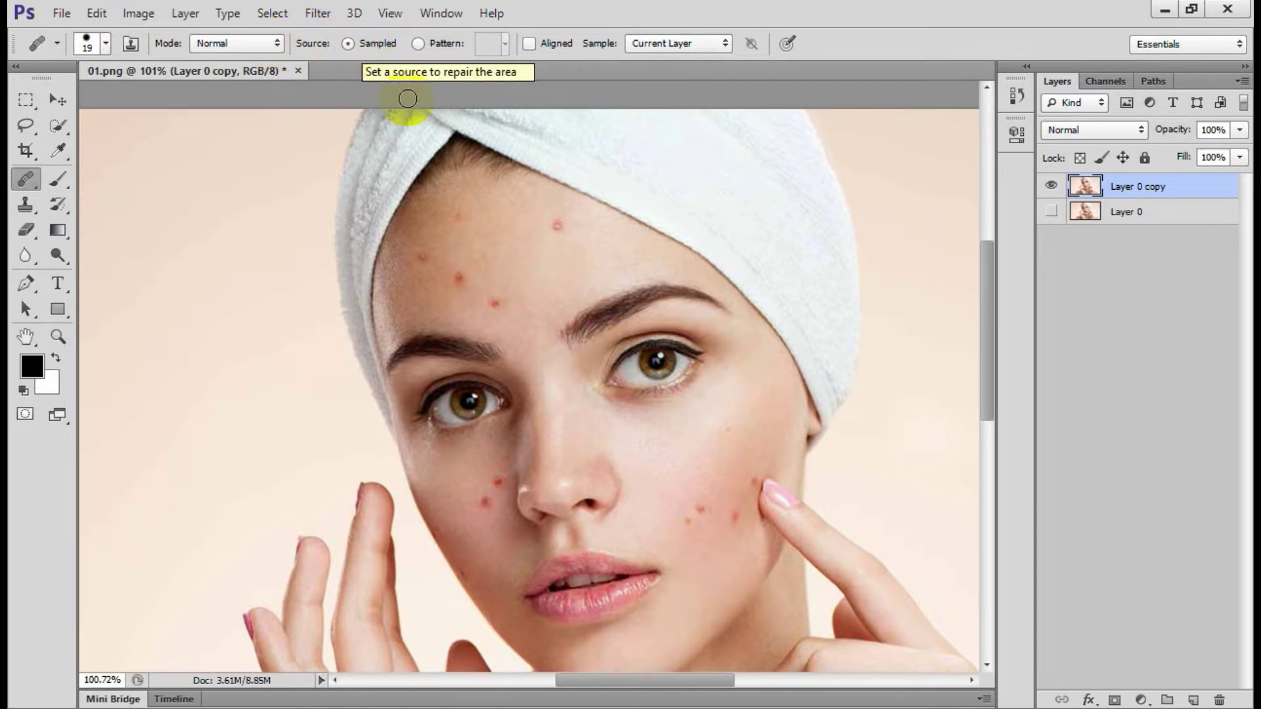
Heal four red forehead blemishes with the Healing Brush, sampling clean forehead skin
scroll(482, 210, up, 1)
scroll(644, 293, up, 2)
scroll(655, 276, up, 3)
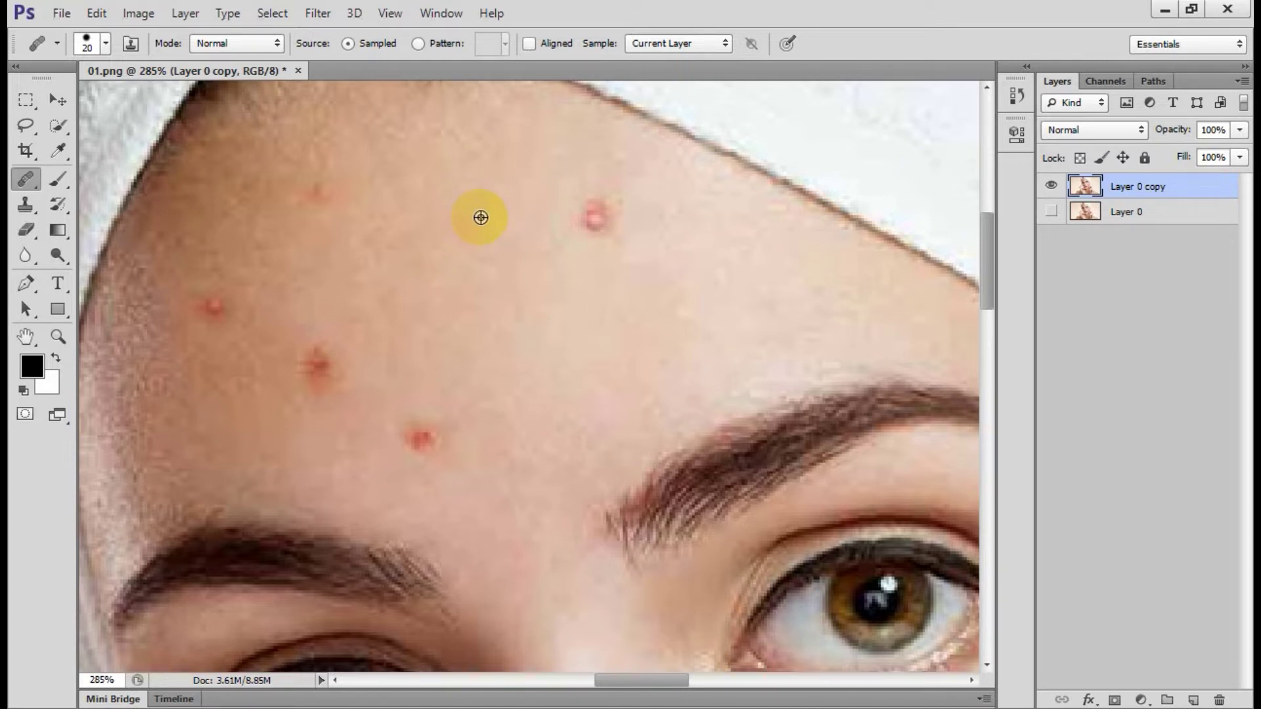
click(585, 211)
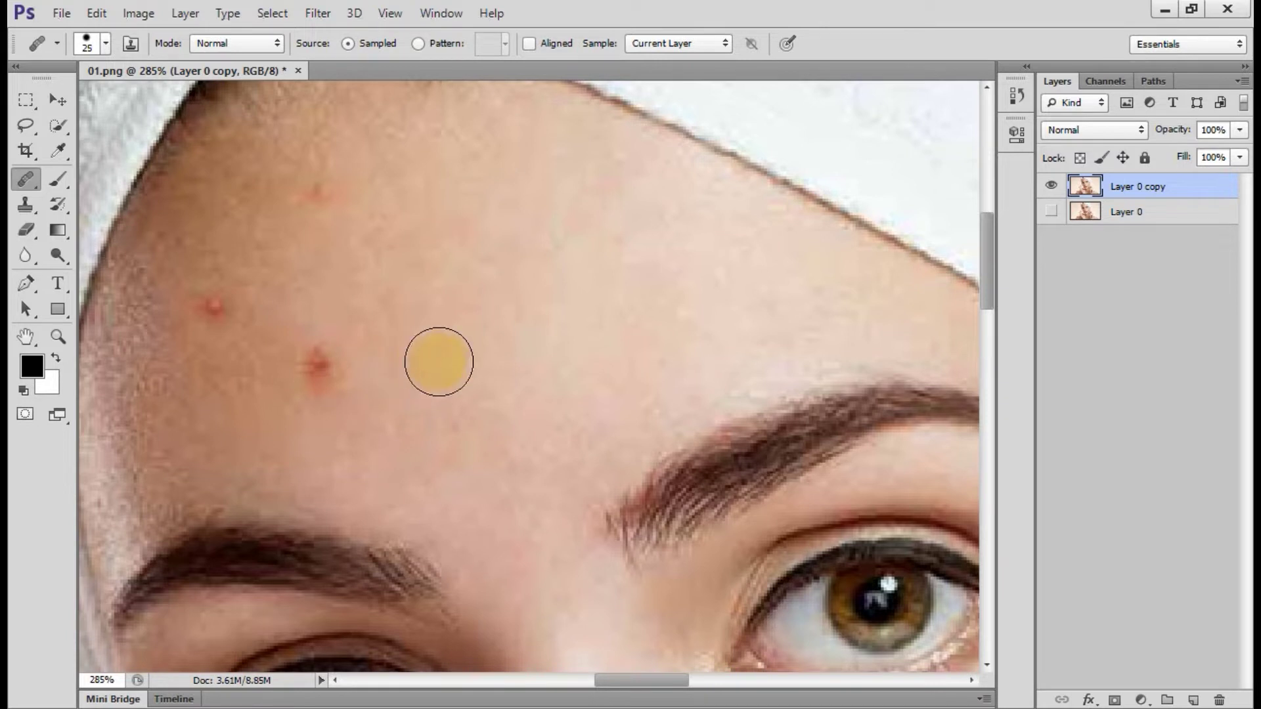
click(320, 364)
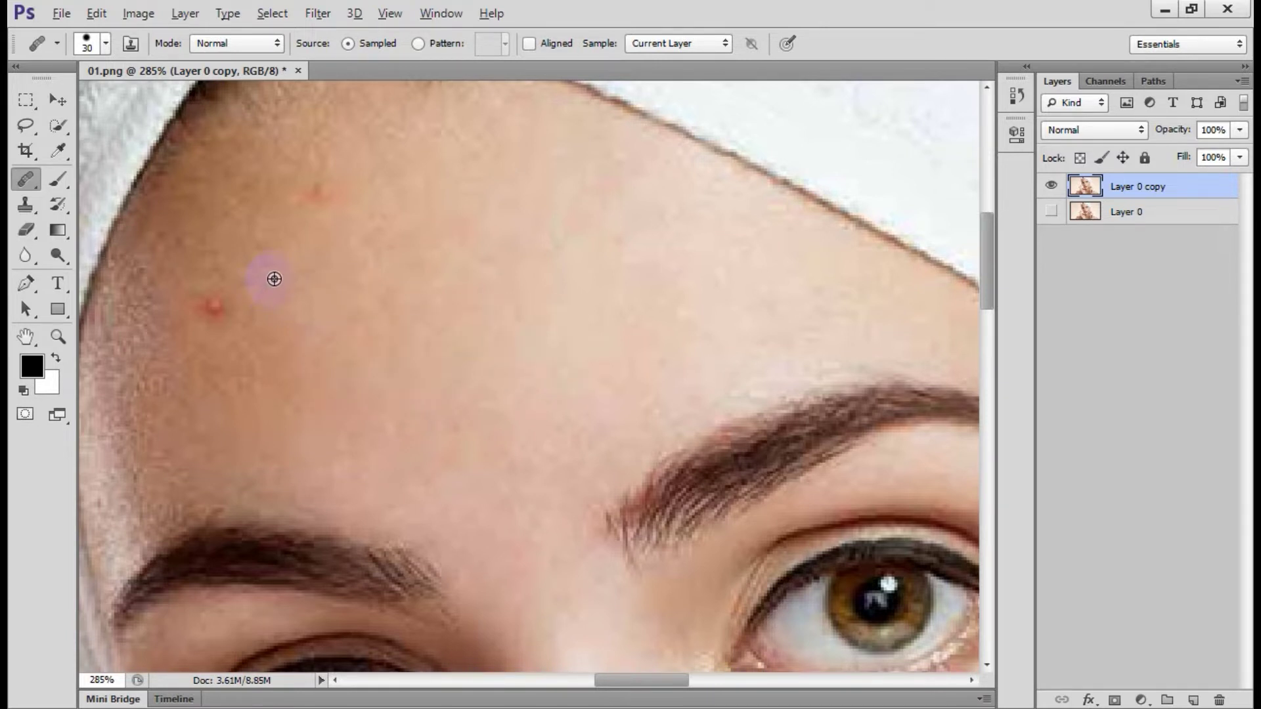
click(227, 301)
alt+click(357, 263)
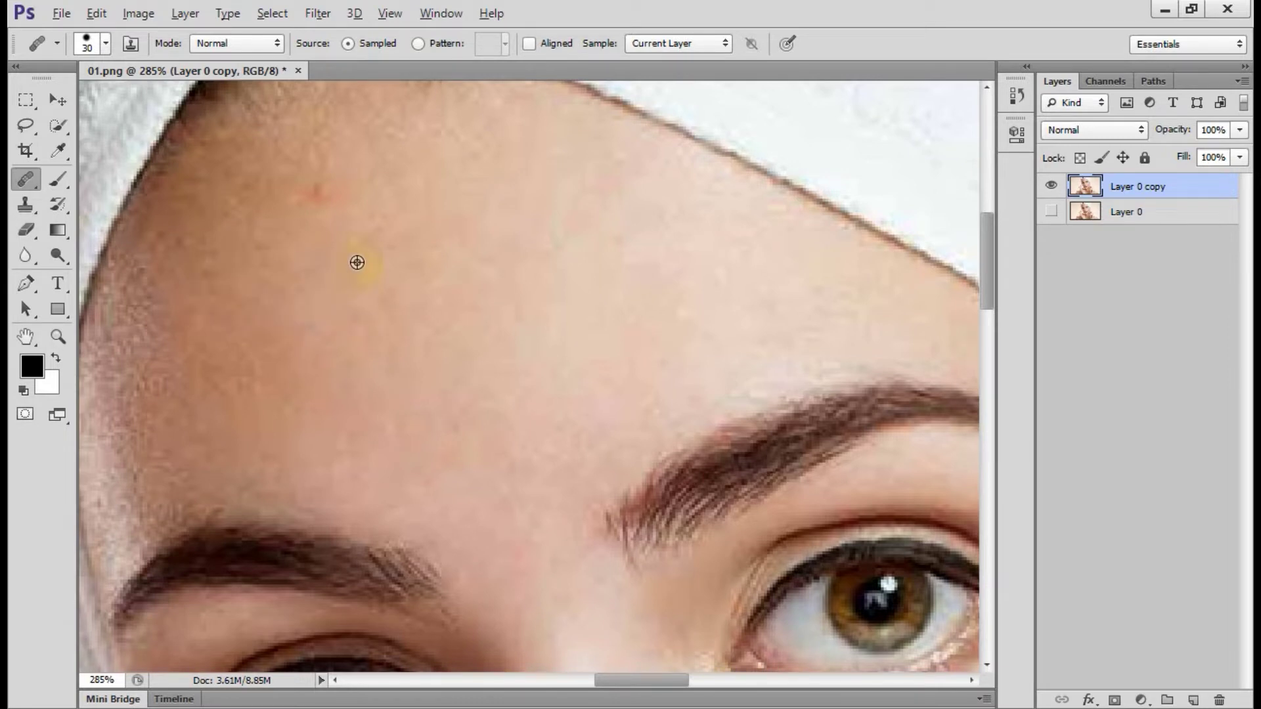
click(318, 188)
Sample clean cheek skin and heal the lower-cheek blemishes and the spot beside the fingertip
scroll(411, 358, down, 10)
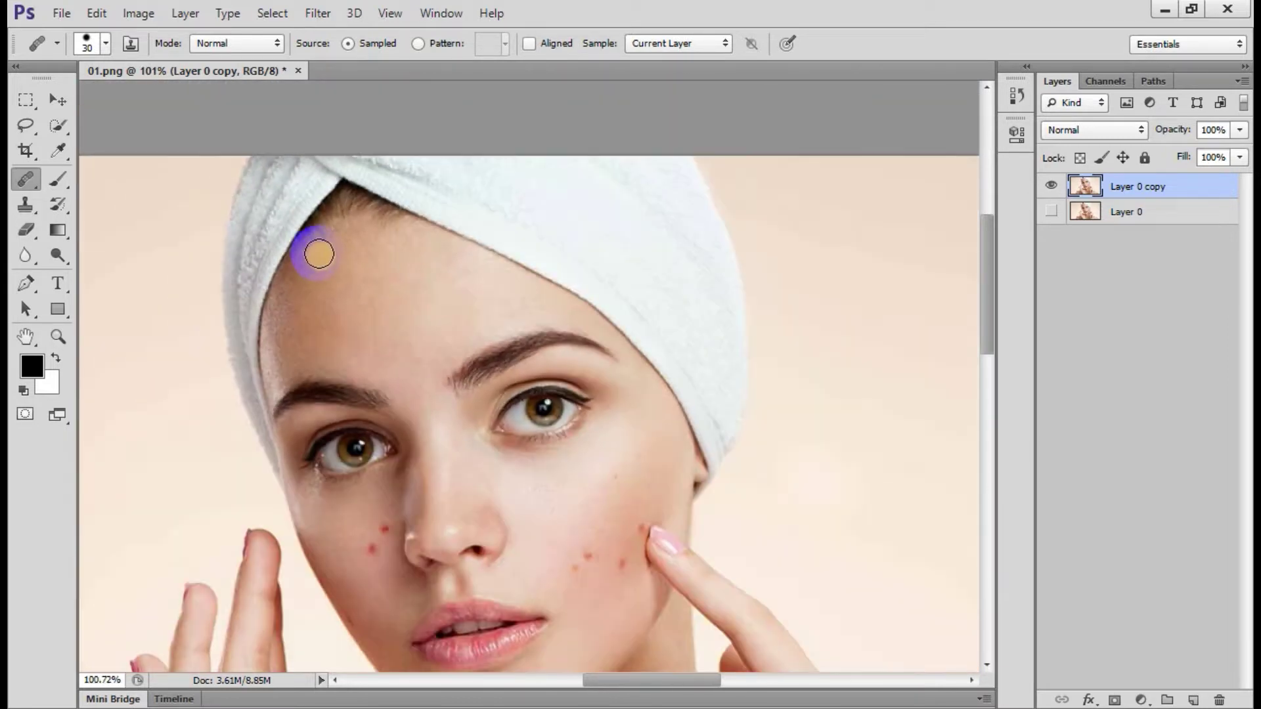
scroll(318, 254, down, 5)
scroll(535, 428, up, 2)
scroll(484, 458, up, 4)
scroll(451, 436, up, 3)
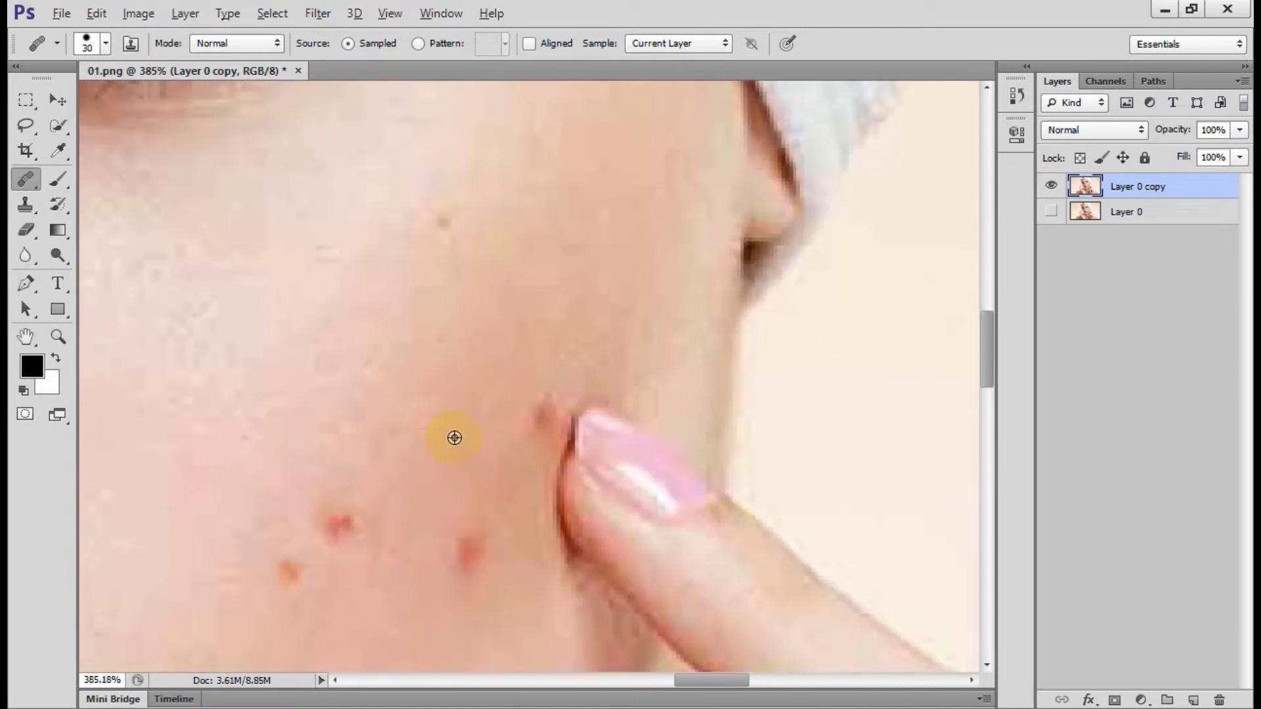
alt+click(370, 453)
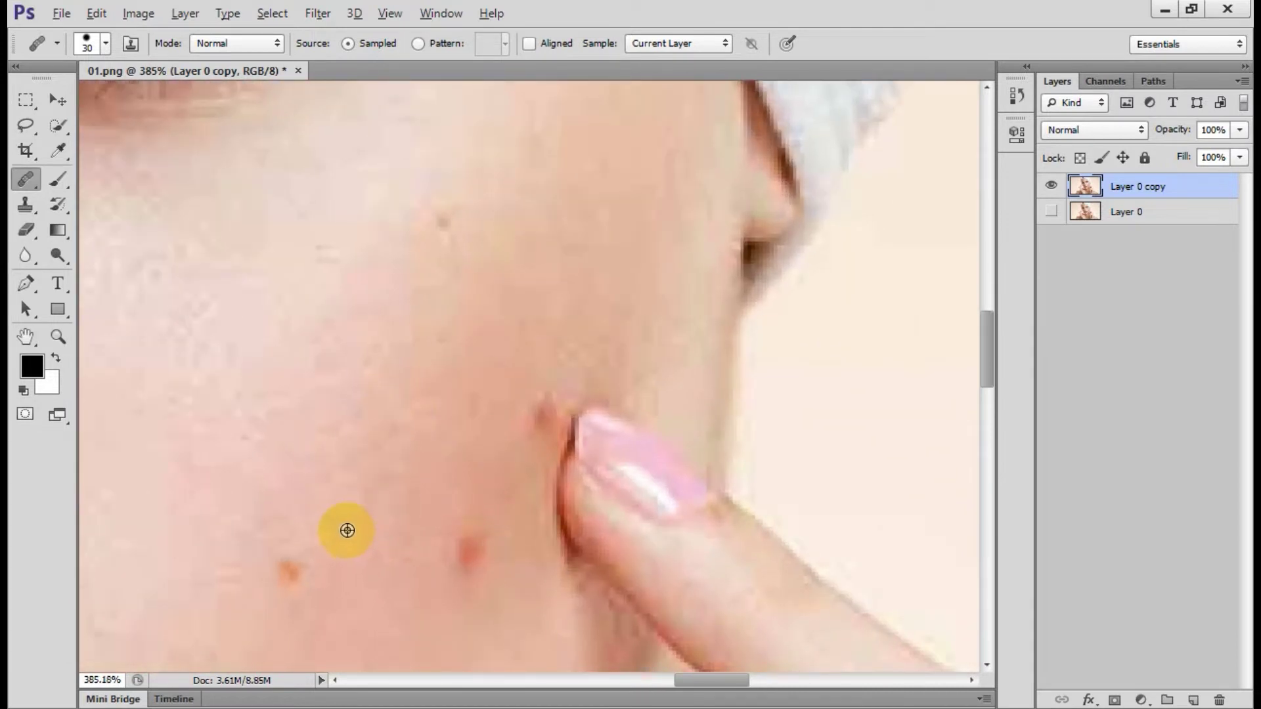
click(328, 550)
alt+click(397, 495)
click(436, 550)
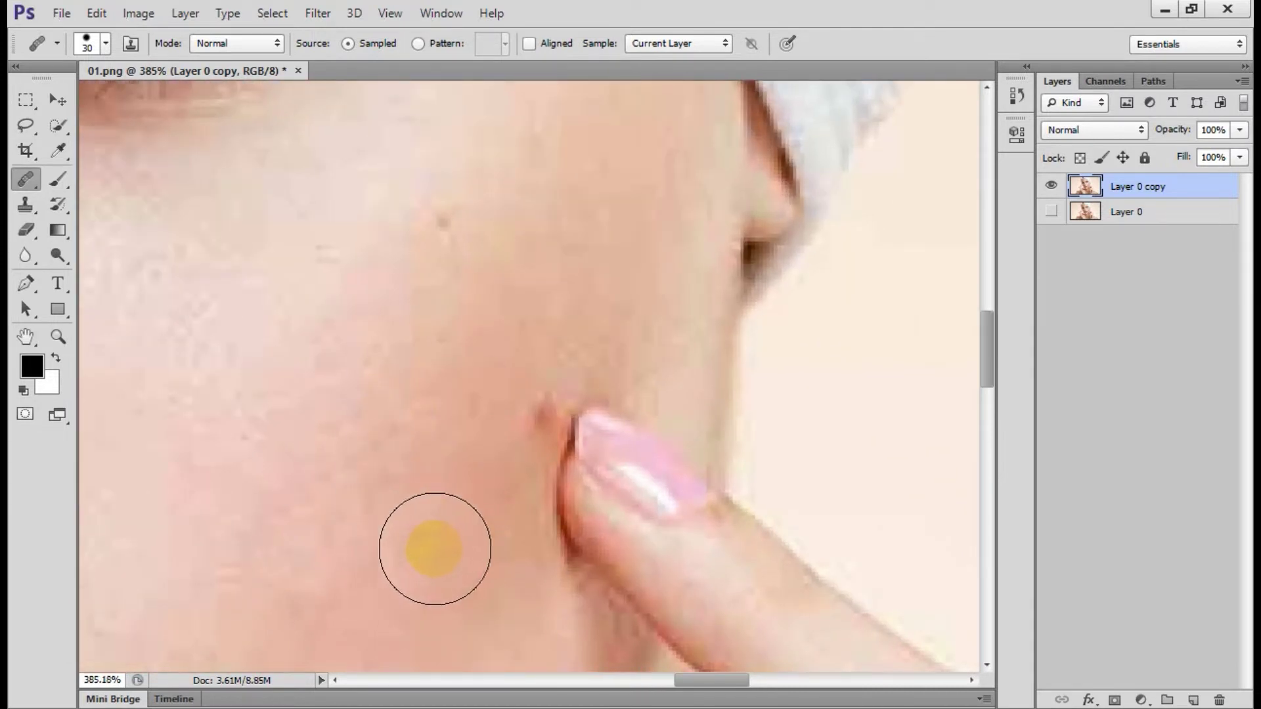
click(504, 416)
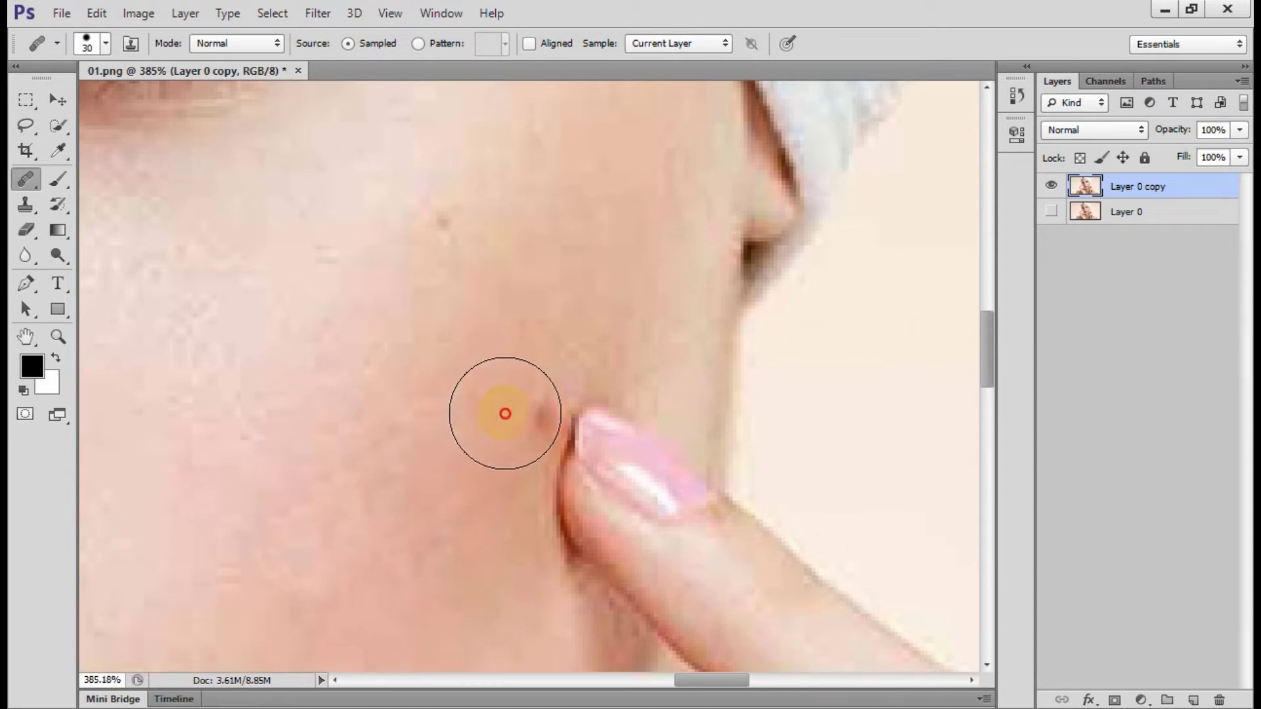
Heal the red spot below the eye and the remaining spots on the cheek
scroll(569, 441, down, 2)
scroll(569, 442, down, 1)
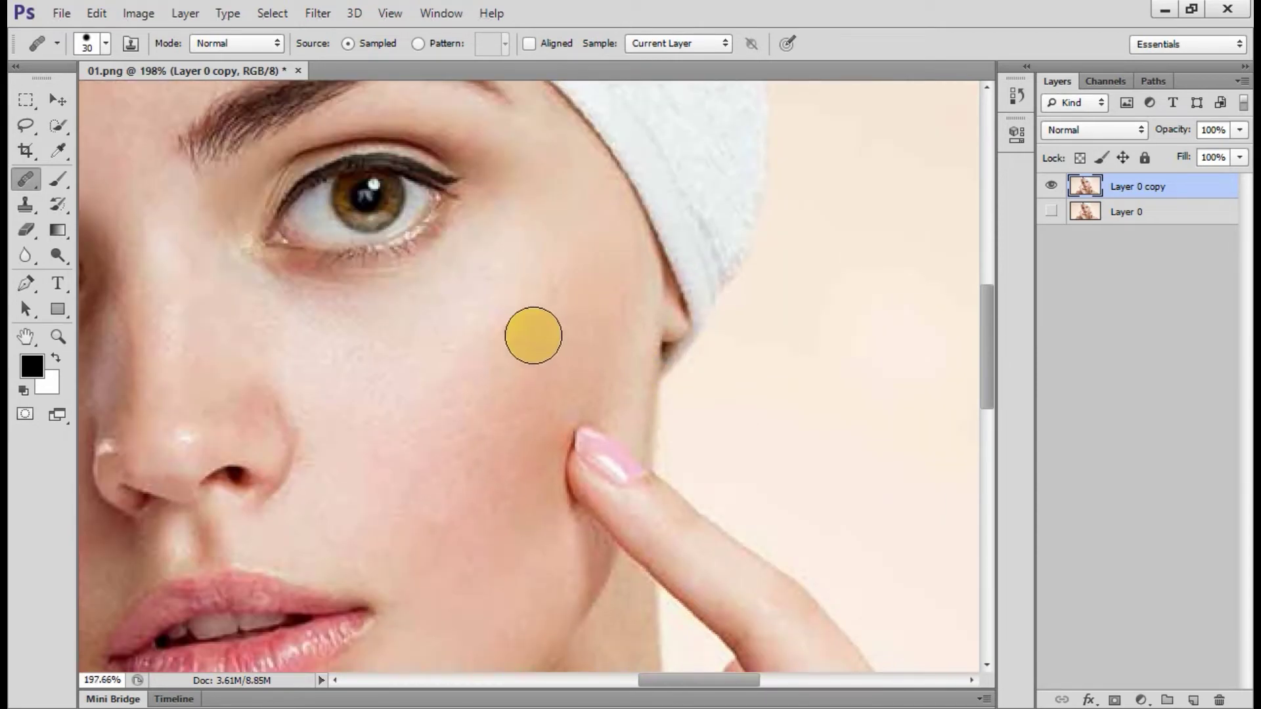
scroll(831, 411, down, 2)
scroll(479, 436, up, 3)
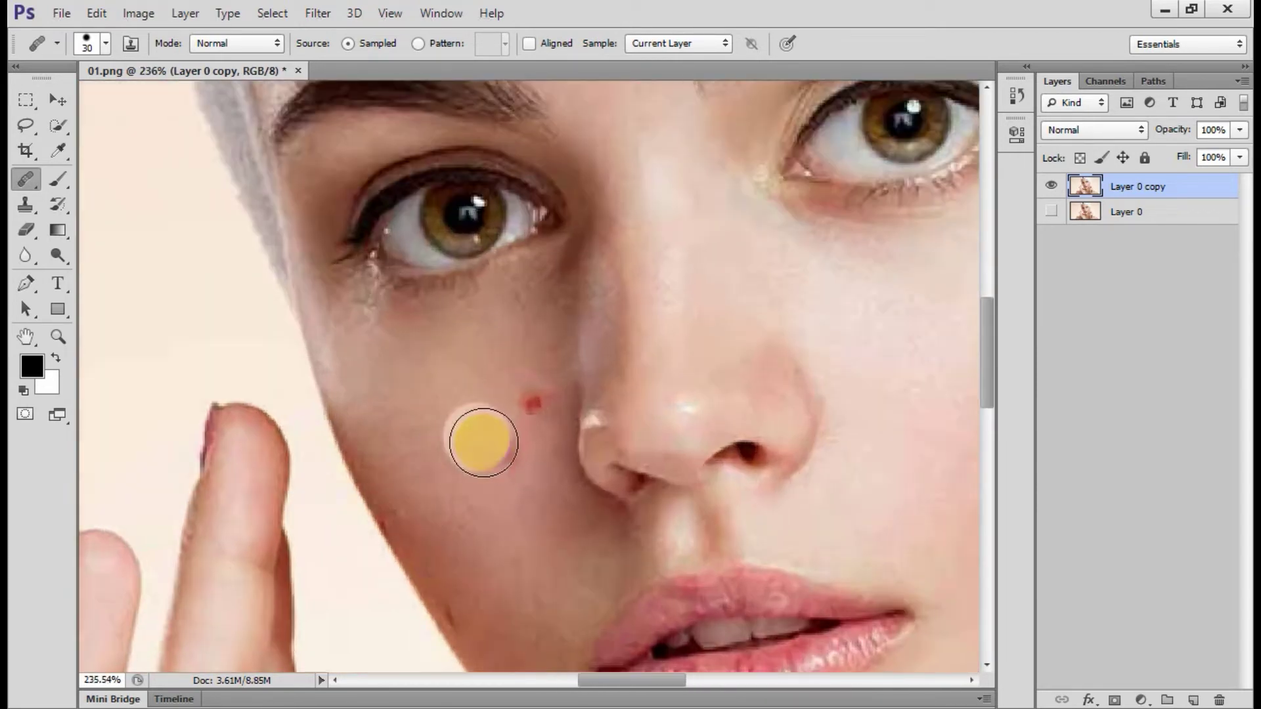
scroll(434, 352, up, 2)
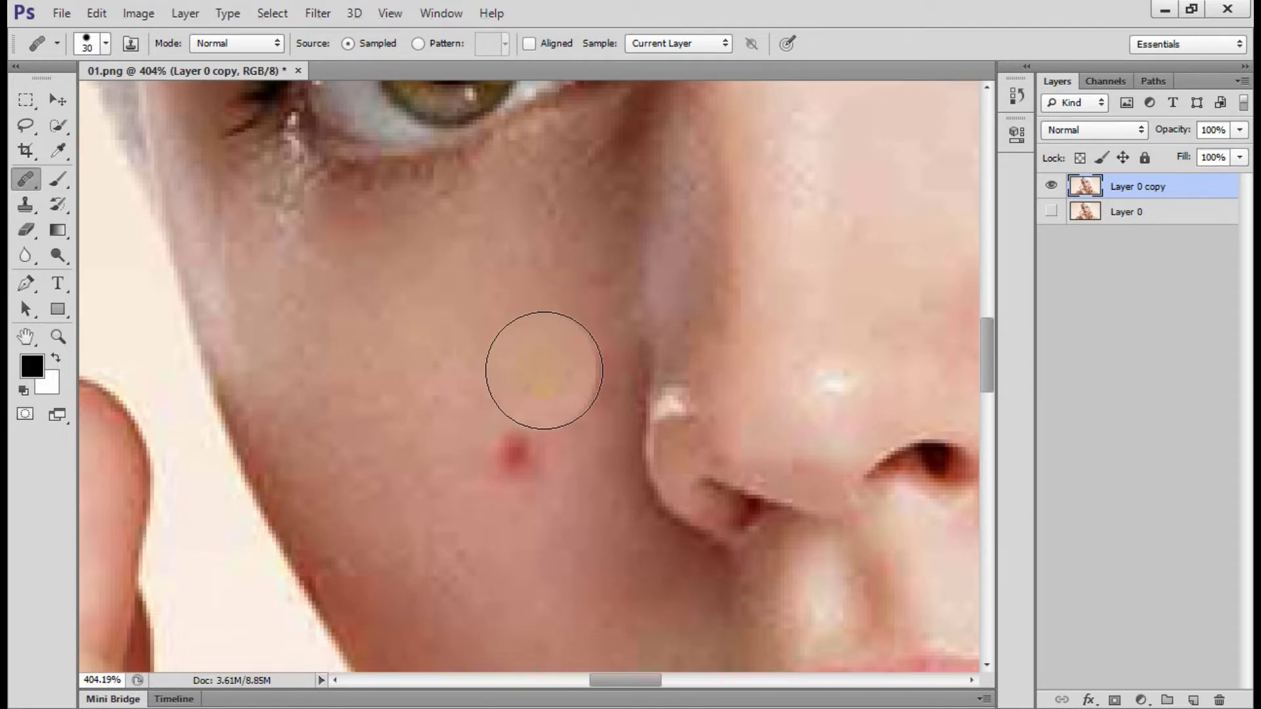
click(555, 363)
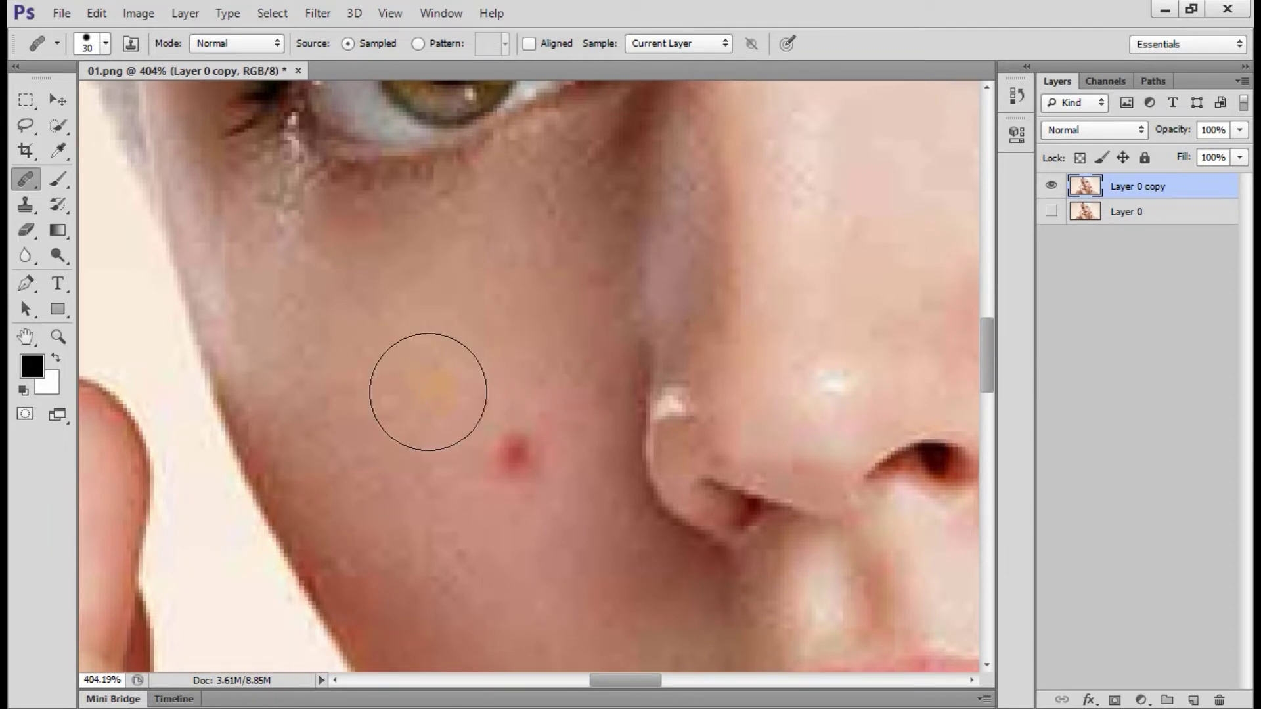
drag(453, 427, 435, 394)
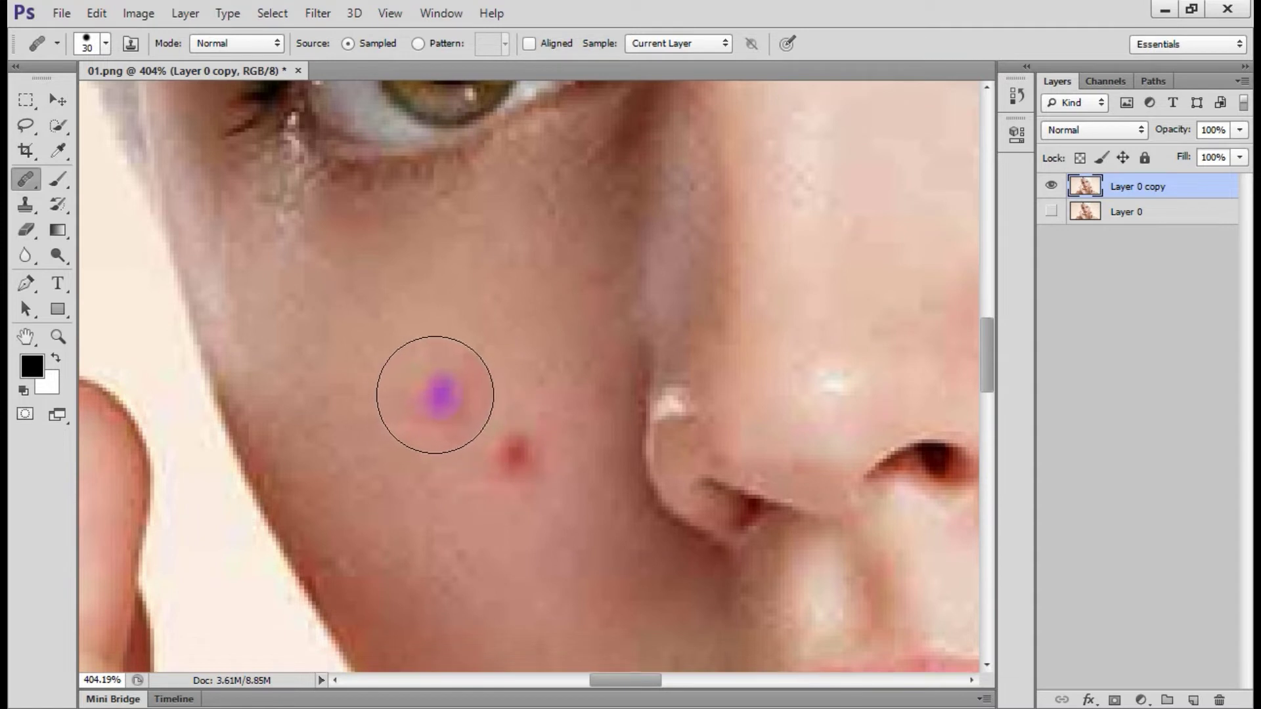
click(506, 448)
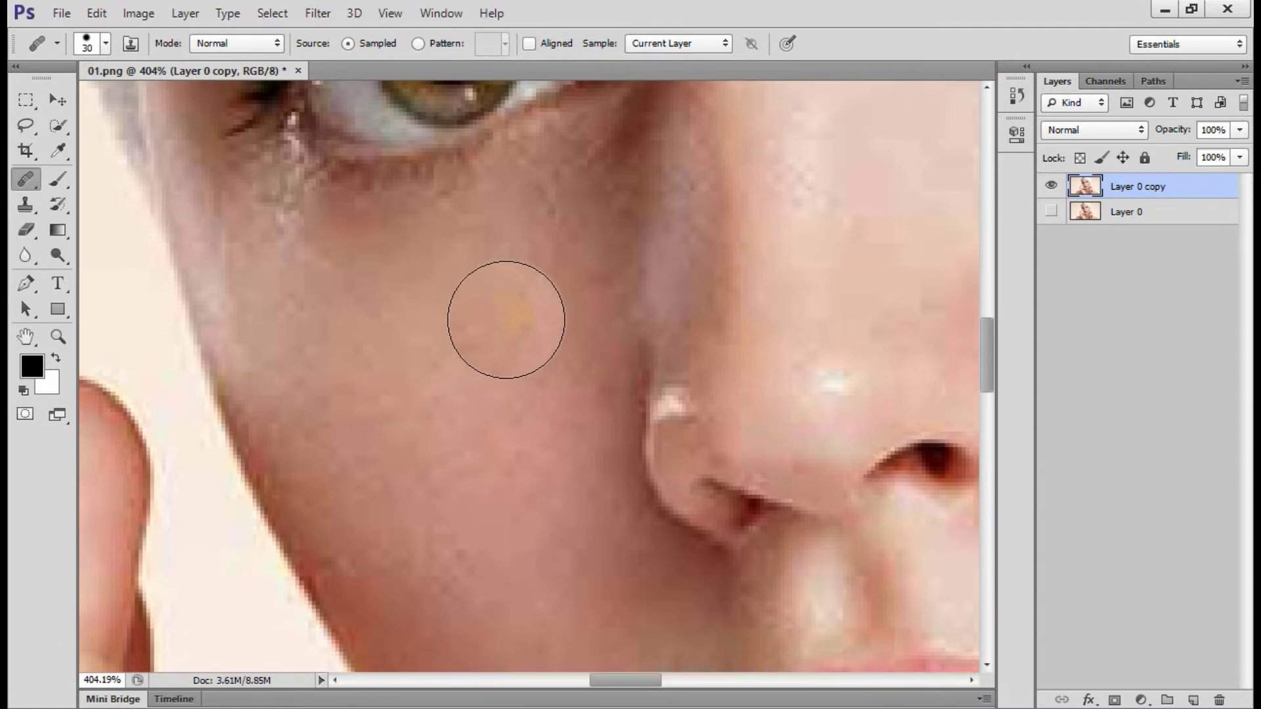
Smooth the skin along the cheek edge, then resample near the jawline with a smaller brush
scroll(507, 319, down, 4)
scroll(465, 381, down, 4)
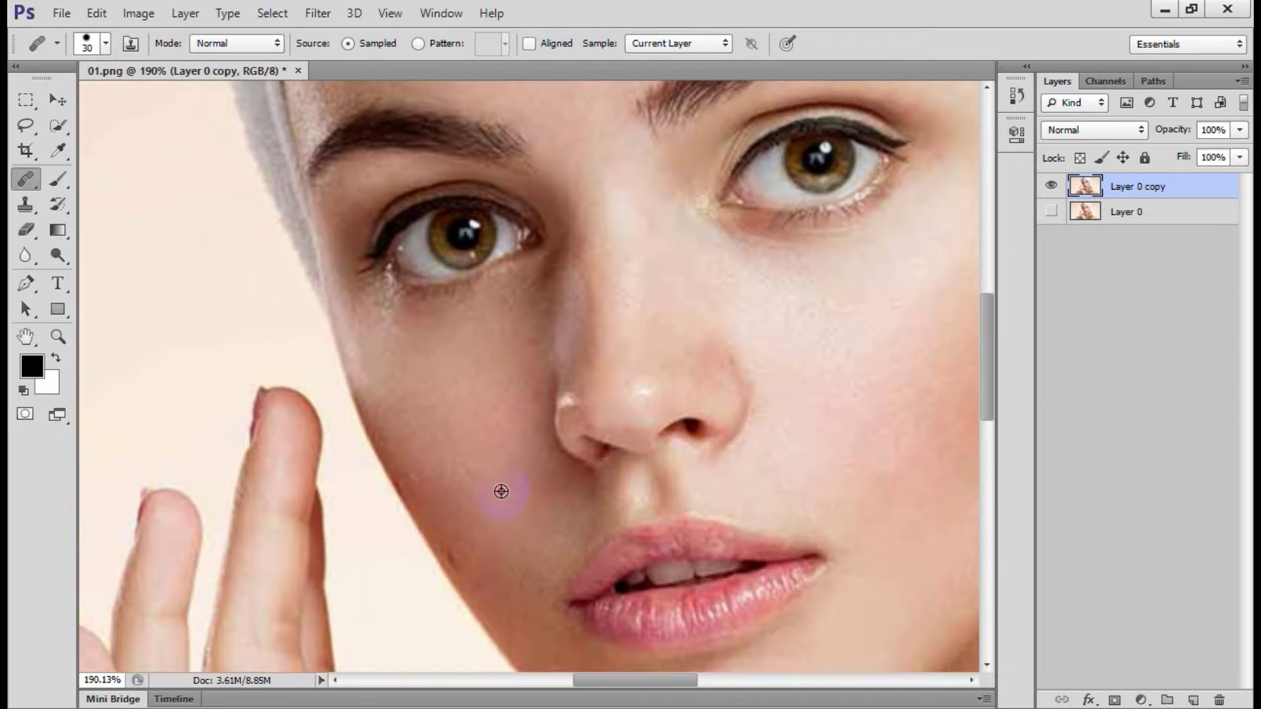
click(473, 541)
drag(471, 549, 524, 520)
scroll(537, 511, up, 3)
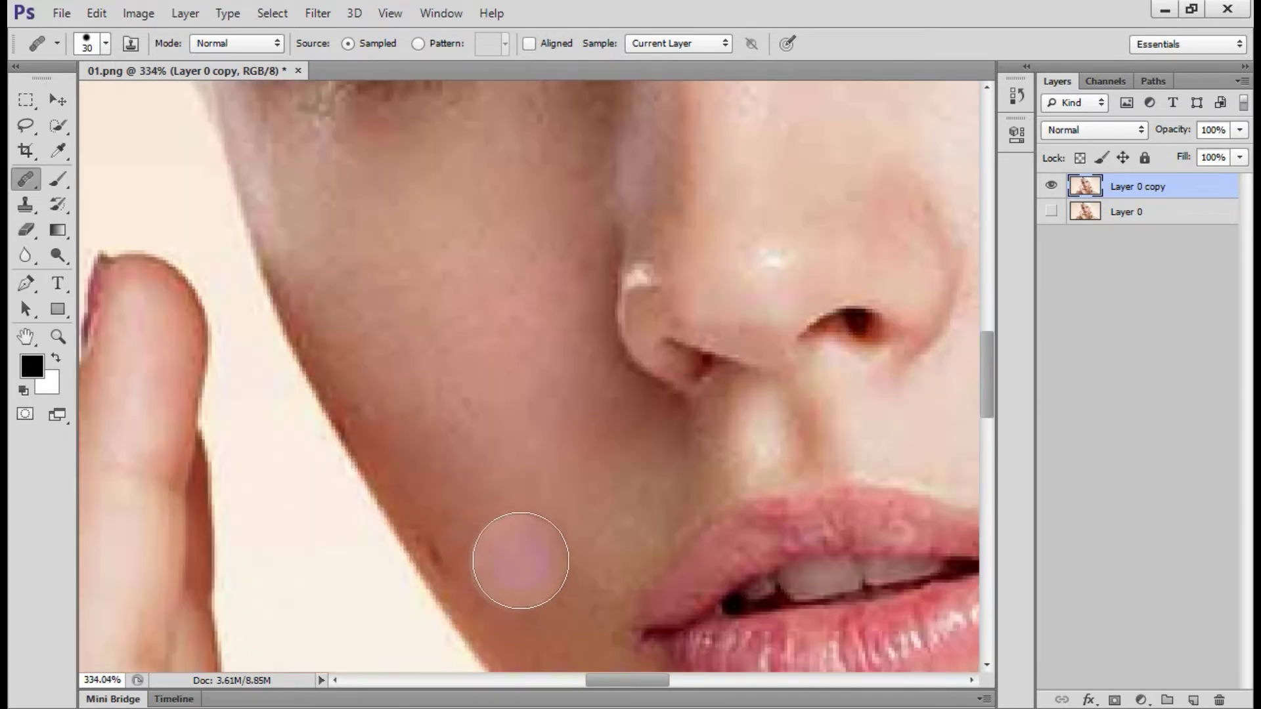
key(bracketleft)
key(bracketleft)
key(bracketleft)
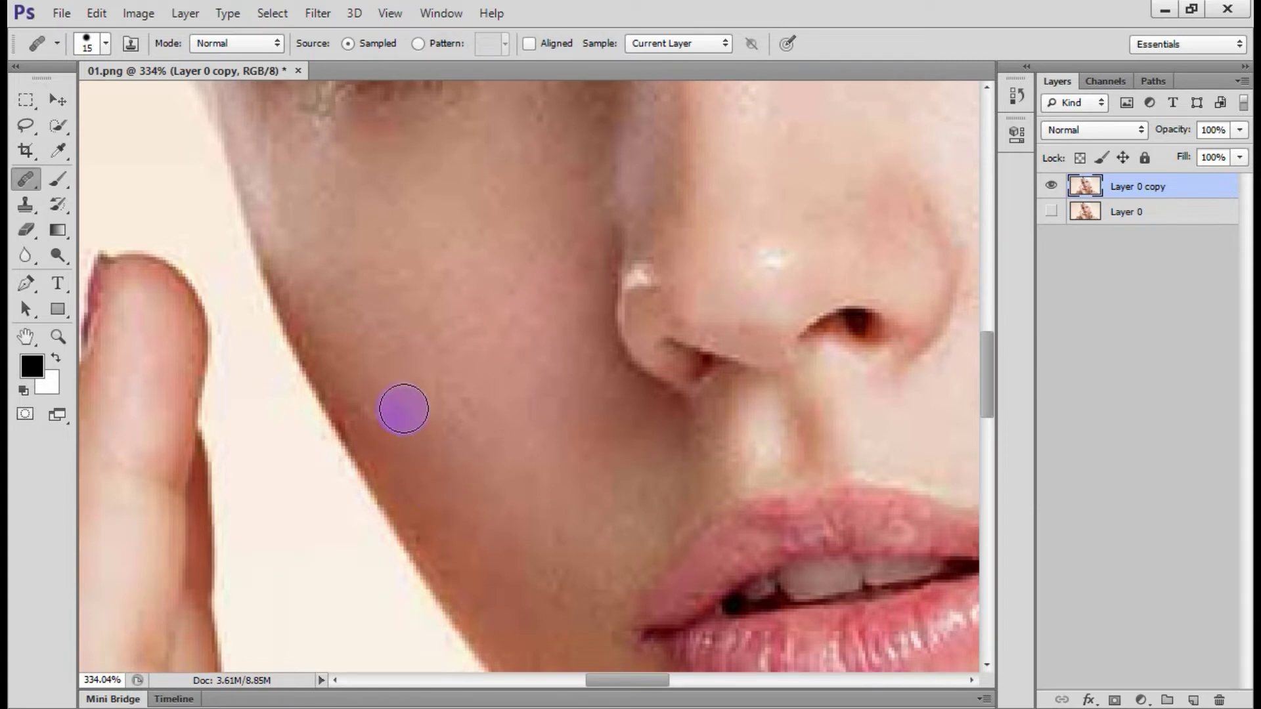
alt+click(378, 375)
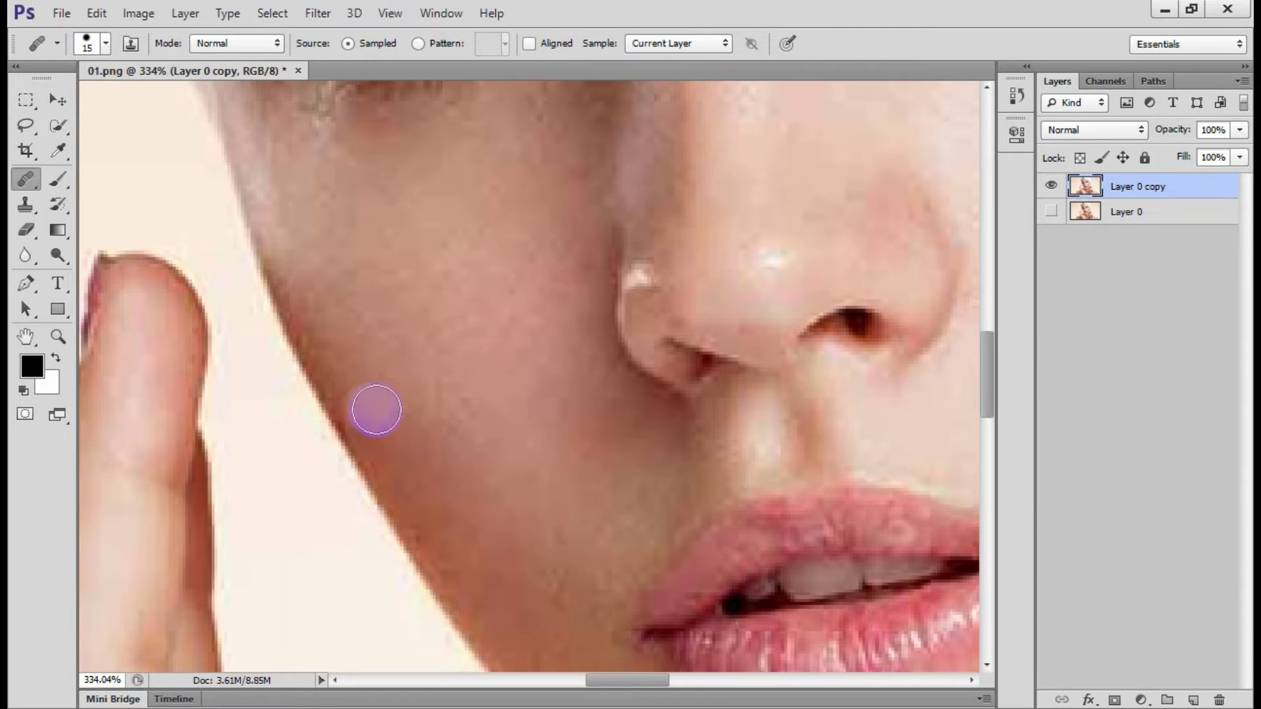
scroll(375, 420, down, 5)
scroll(380, 423, down, 4)
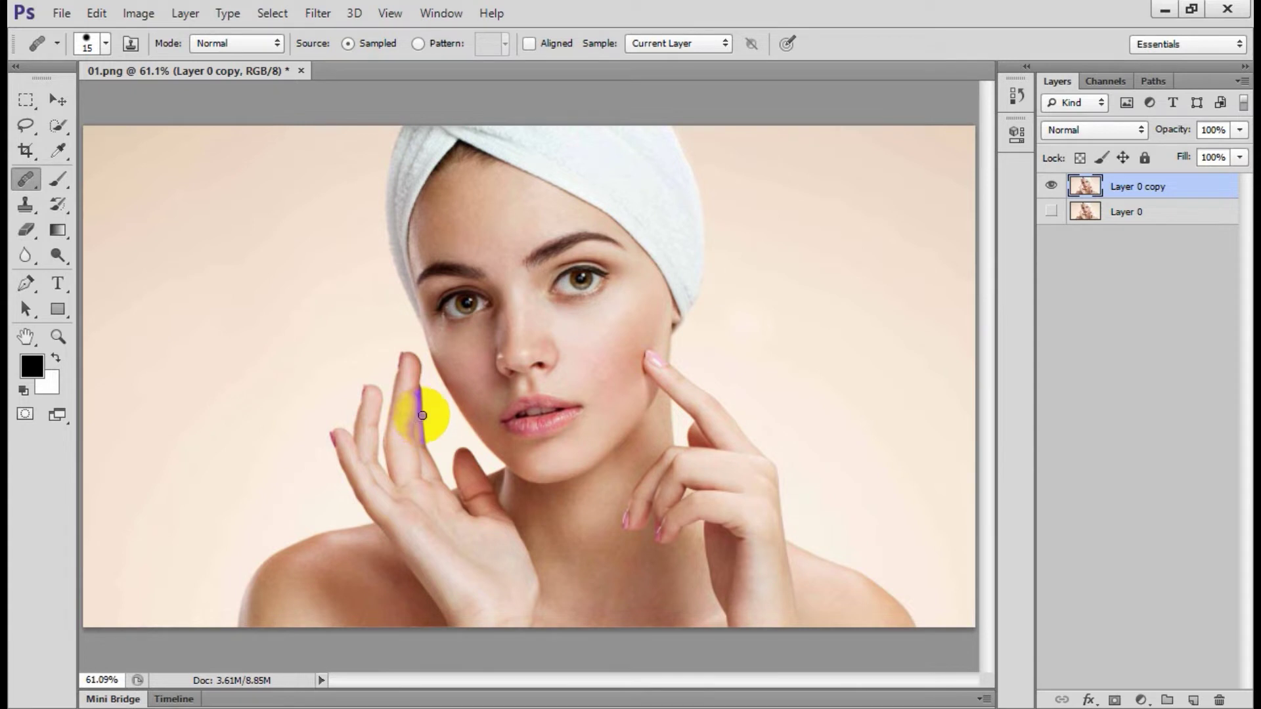
click(473, 244)
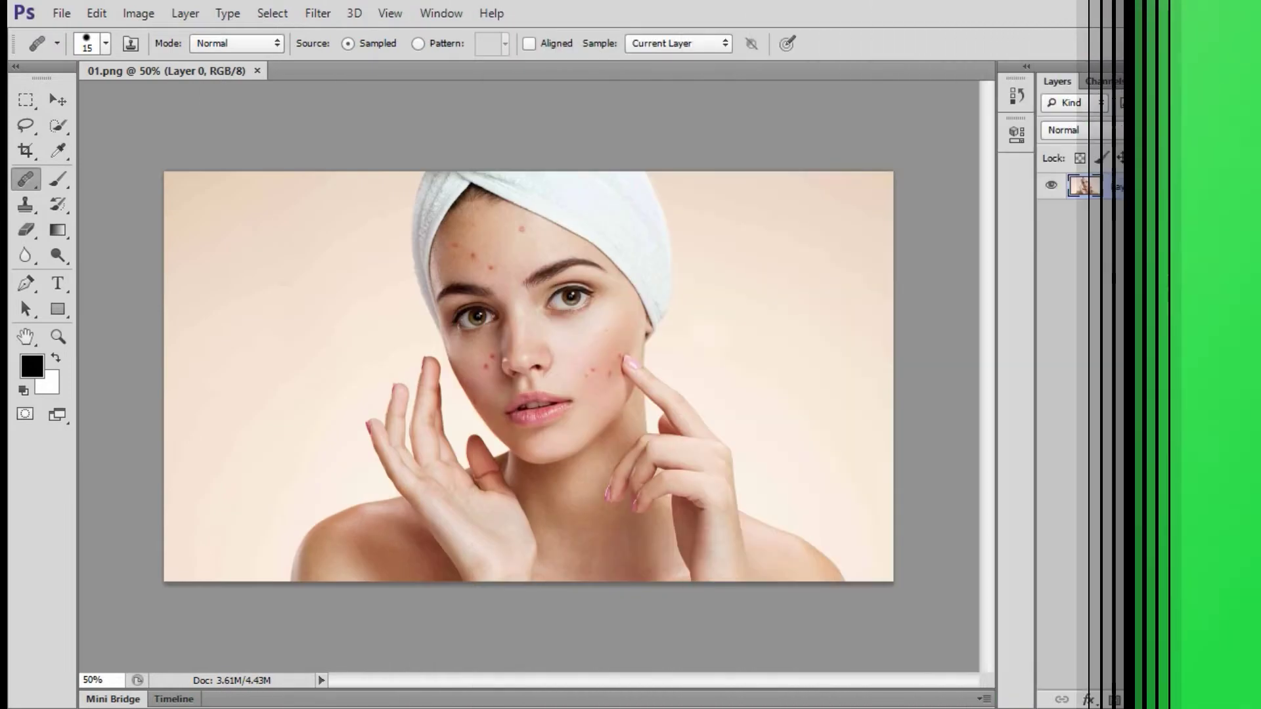
Duplicate Layer 0 as Layer 0 copy and select the Patch Tool
right_click(1164, 187)
click(814, 155)
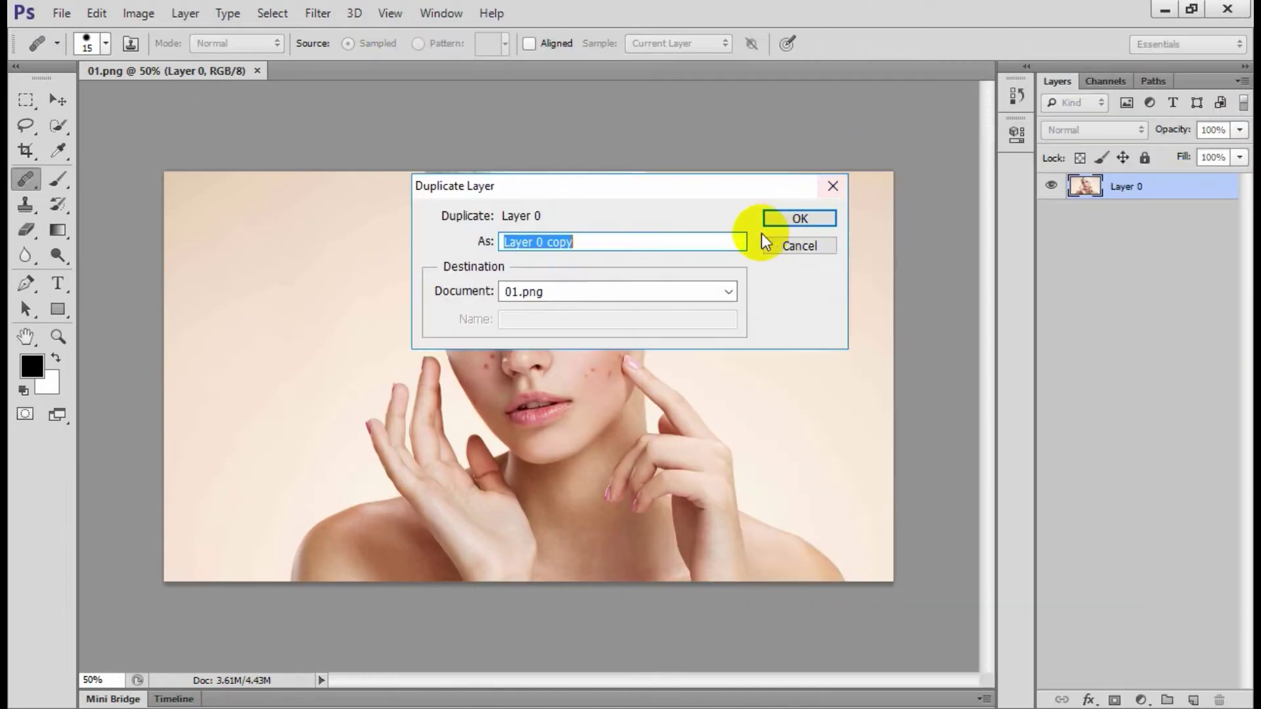
click(797, 218)
right_click(25, 181)
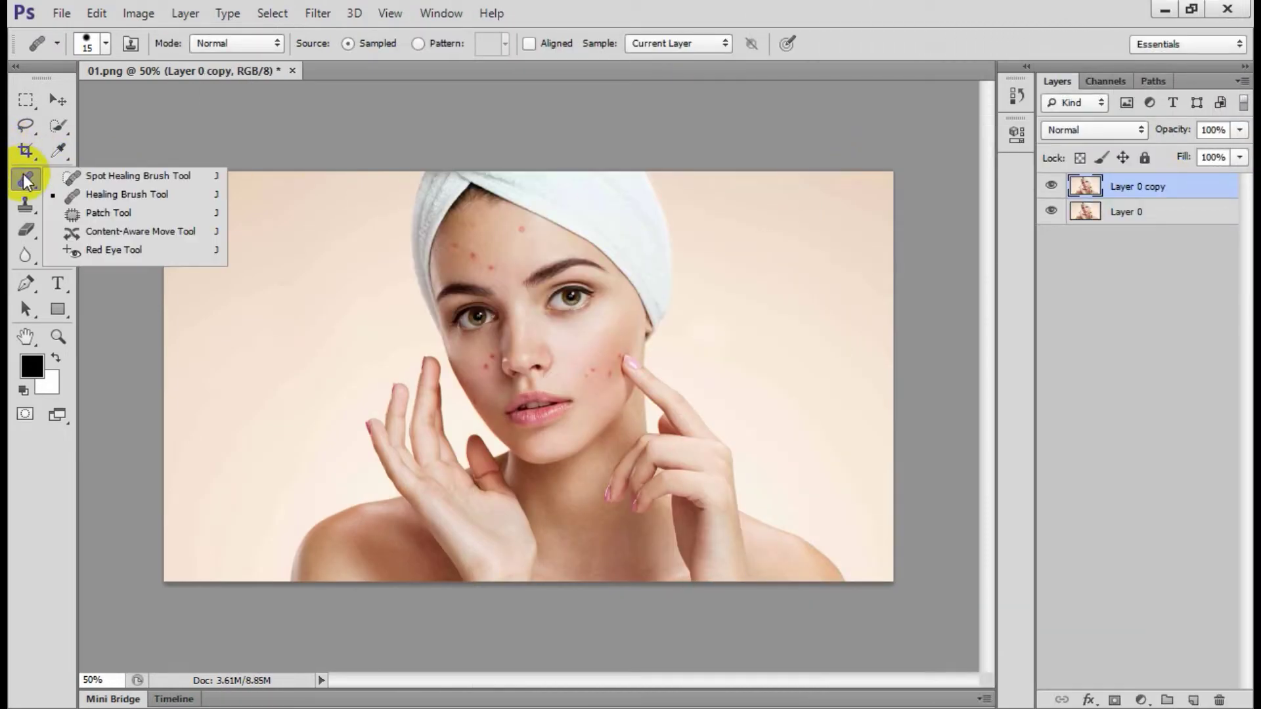
click(108, 216)
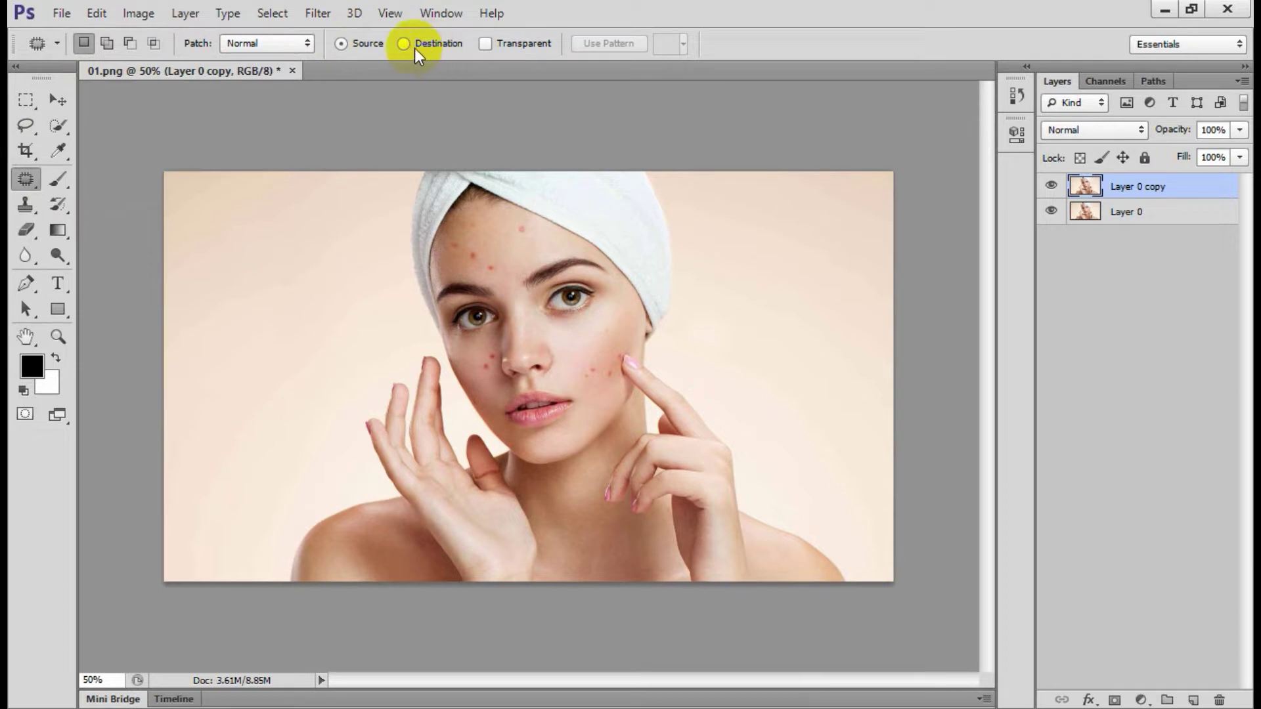
Patch the pimple high on the forehead with nearby clear skin and deselect
scroll(501, 208, up, 1)
scroll(572, 203, up, 1)
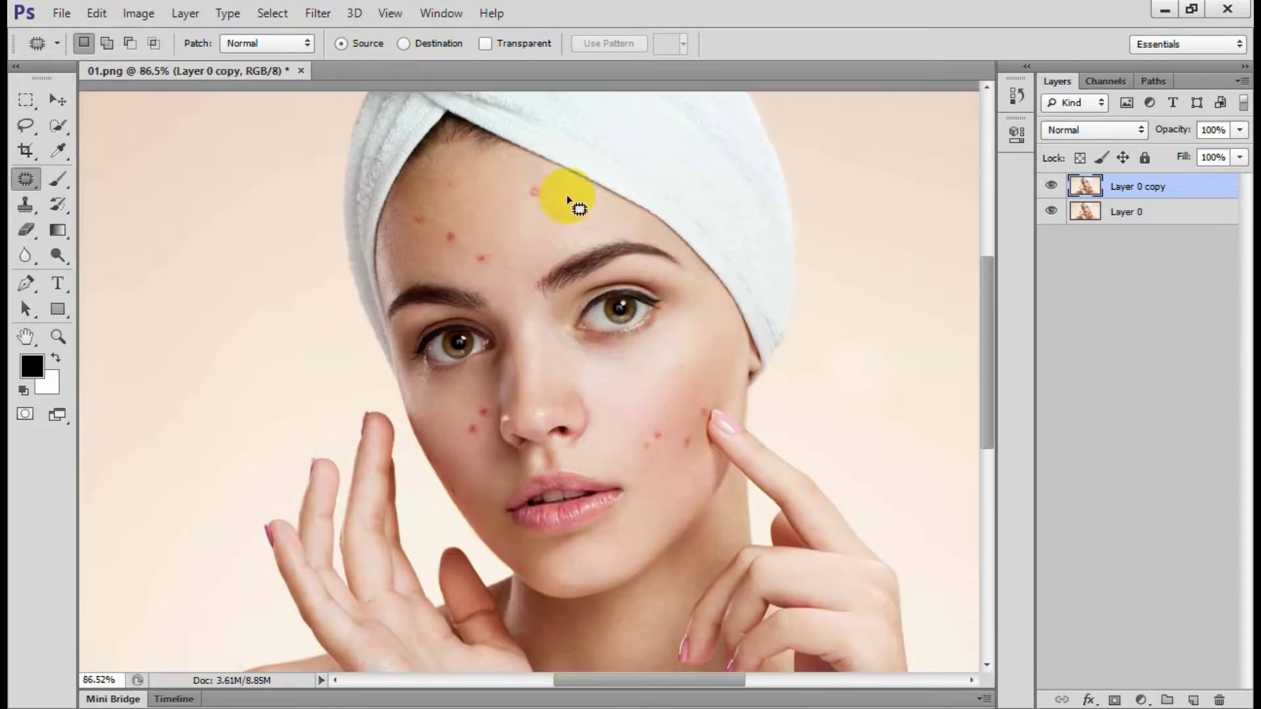
scroll(526, 178, up, 2)
scroll(512, 185, up, 2)
drag(496, 188, 500, 187)
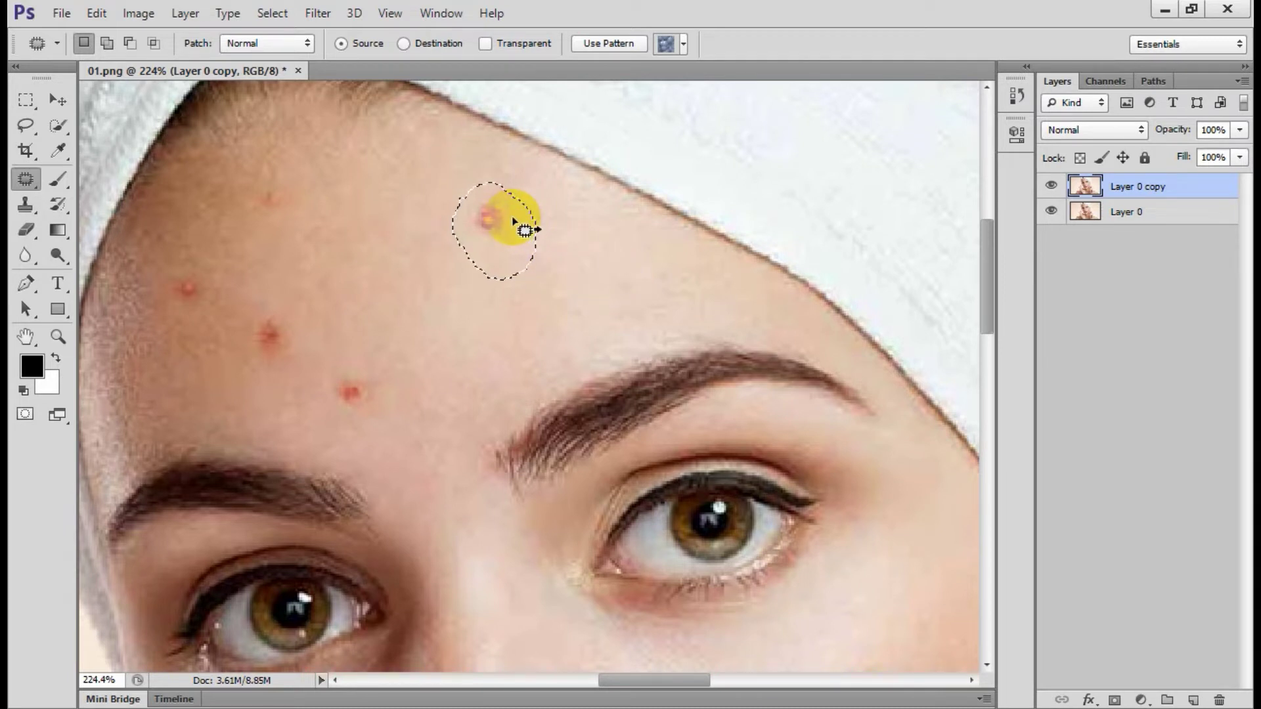
drag(513, 219, 555, 173)
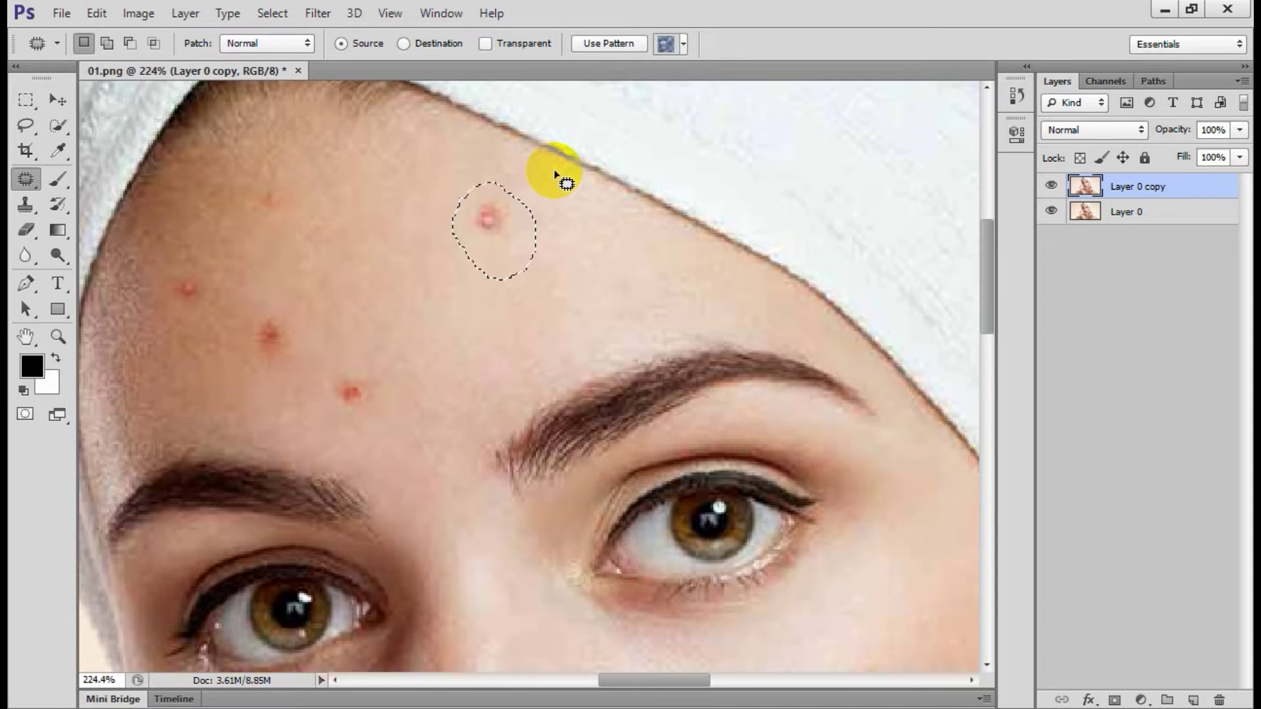
drag(555, 173, 491, 244)
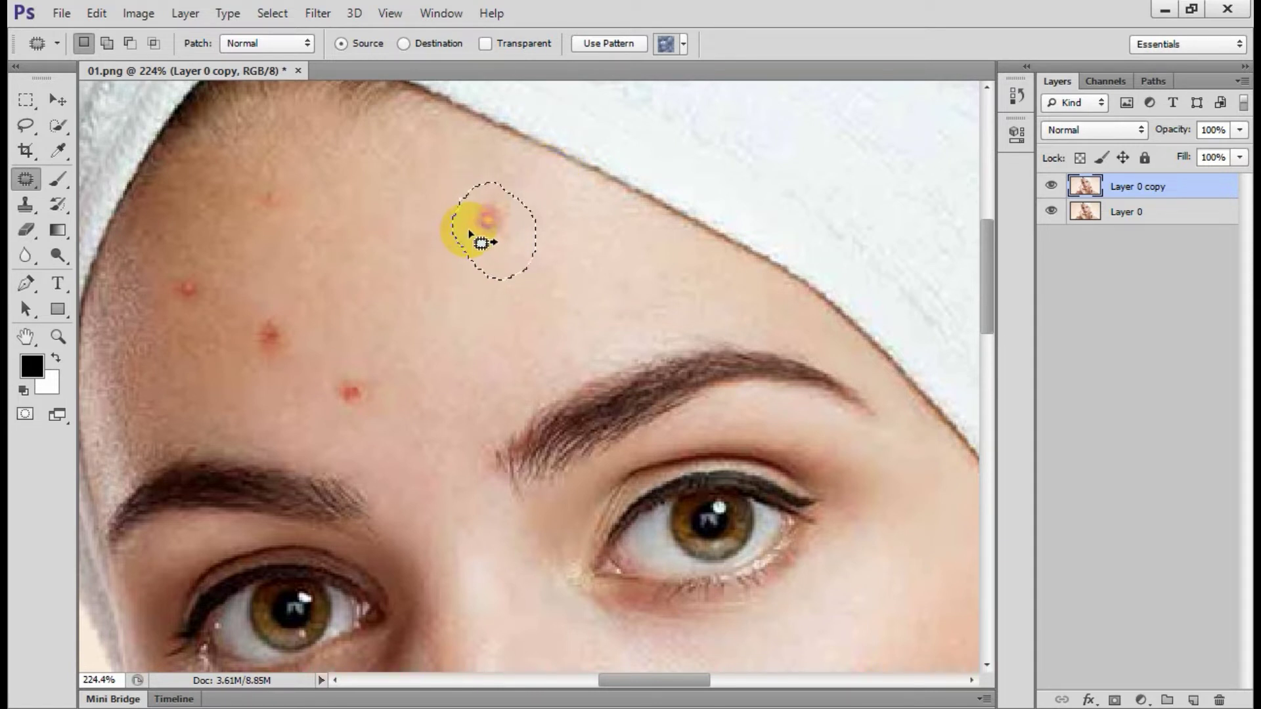
mouse_move(469, 232)
mouse_down()
mouse_move(488, 243)
mouse_move(408, 308)
mouse_move(383, 293)
mouse_move(597, 292)
mouse_up()
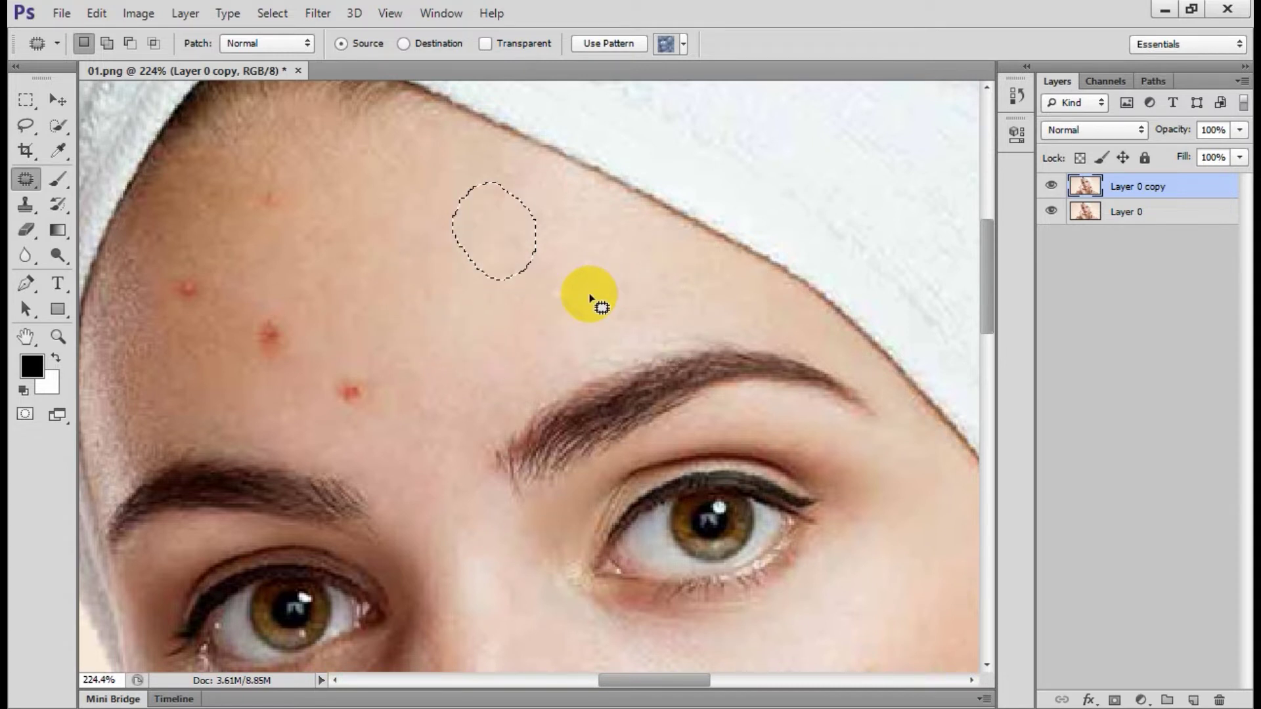
click(517, 263)
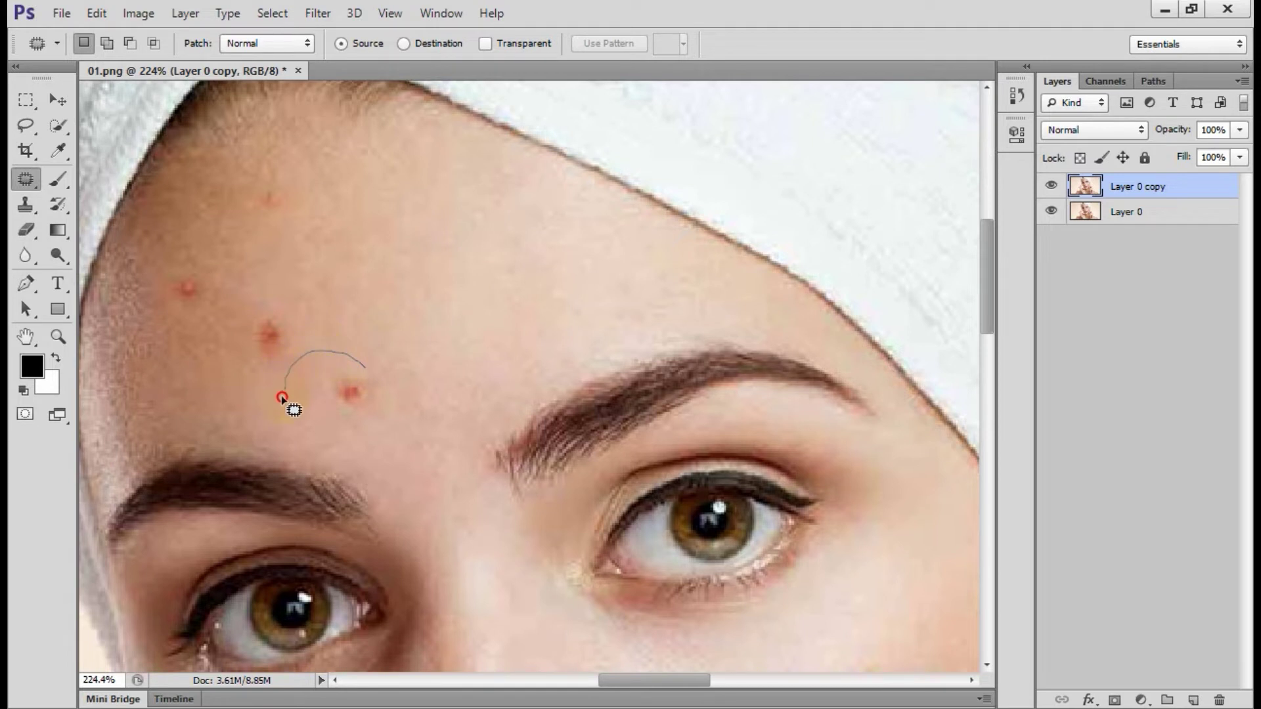
Patch the pimple above the left brow onto clear skin, then set patching to Destination
mouse_move(282, 398)
mouse_down()
mouse_move(369, 364)
mouse_move(451, 260)
mouse_move(314, 357)
mouse_move(443, 245)
mouse_move(343, 361)
mouse_move(504, 265)
mouse_move(615, 416)
mouse_move(716, 519)
mouse_move(690, 501)
mouse_move(329, 554)
mouse_move(281, 582)
mouse_move(191, 317)
mouse_move(186, 265)
mouse_up()
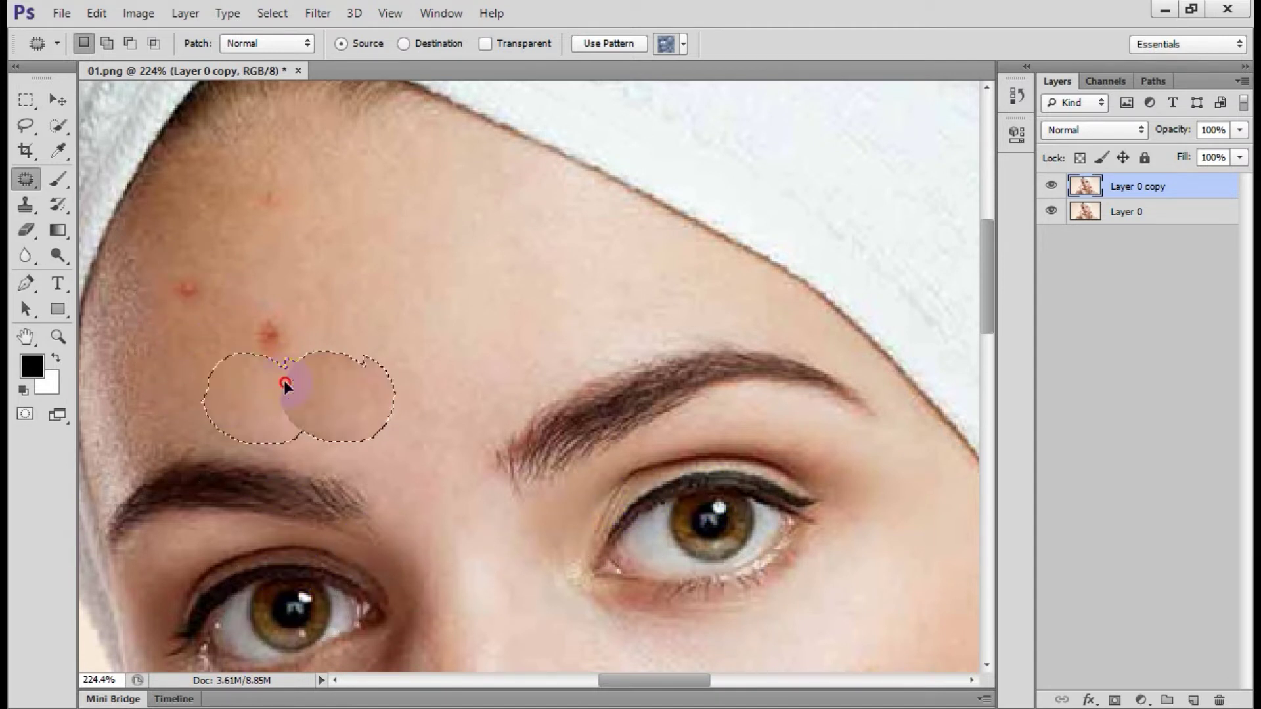
drag(368, 360, 394, 408)
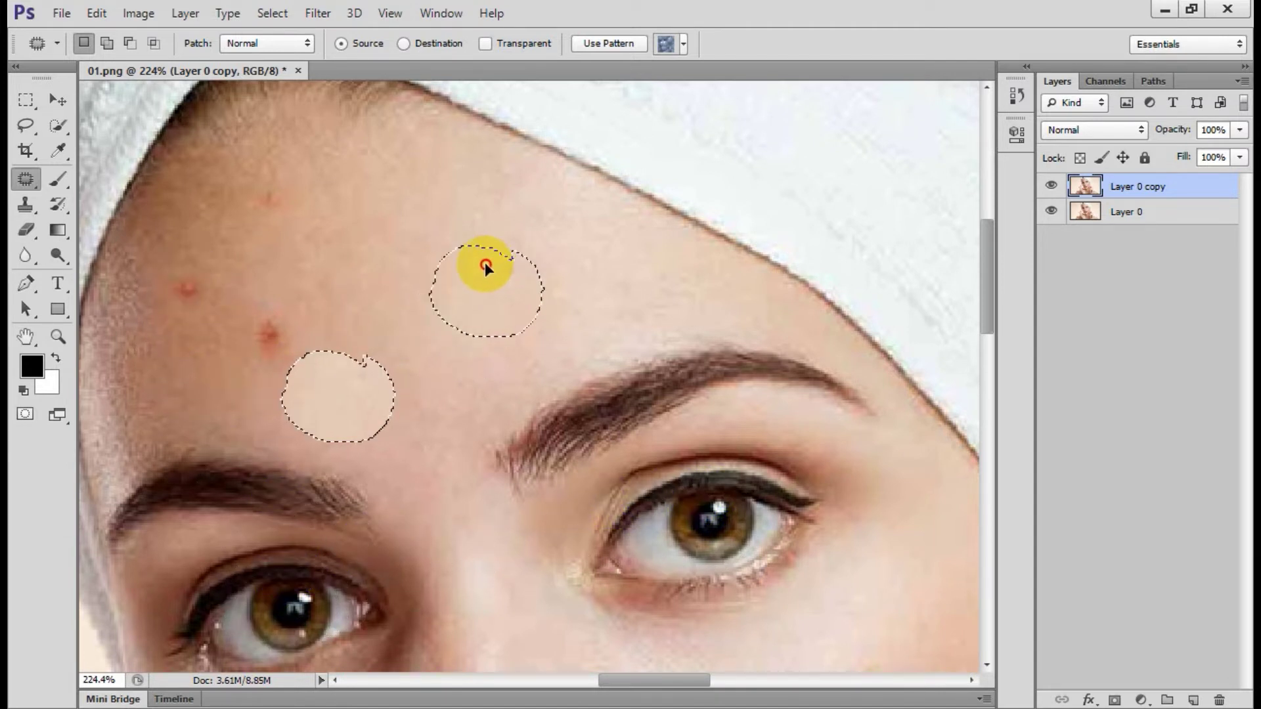
drag(427, 338, 502, 235)
key(ctrl+alt+z)
key(ctrl+alt+z)
drag(330, 364, 468, 285)
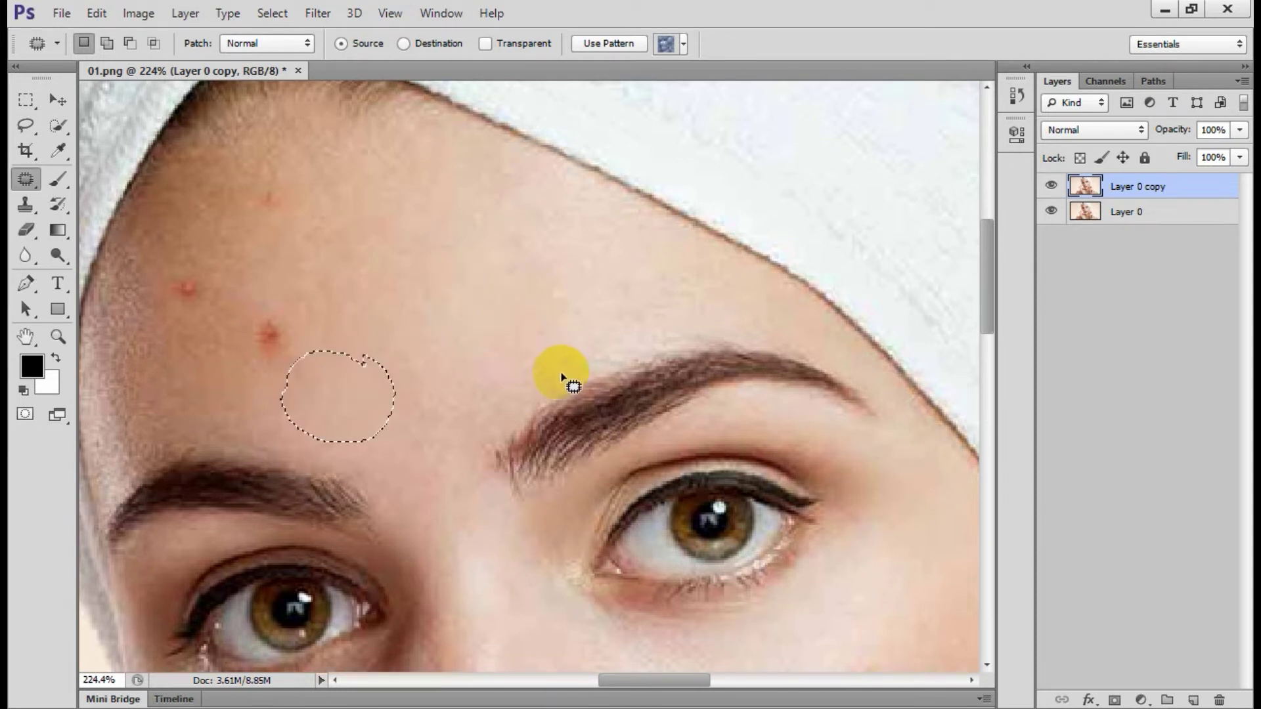
click(438, 47)
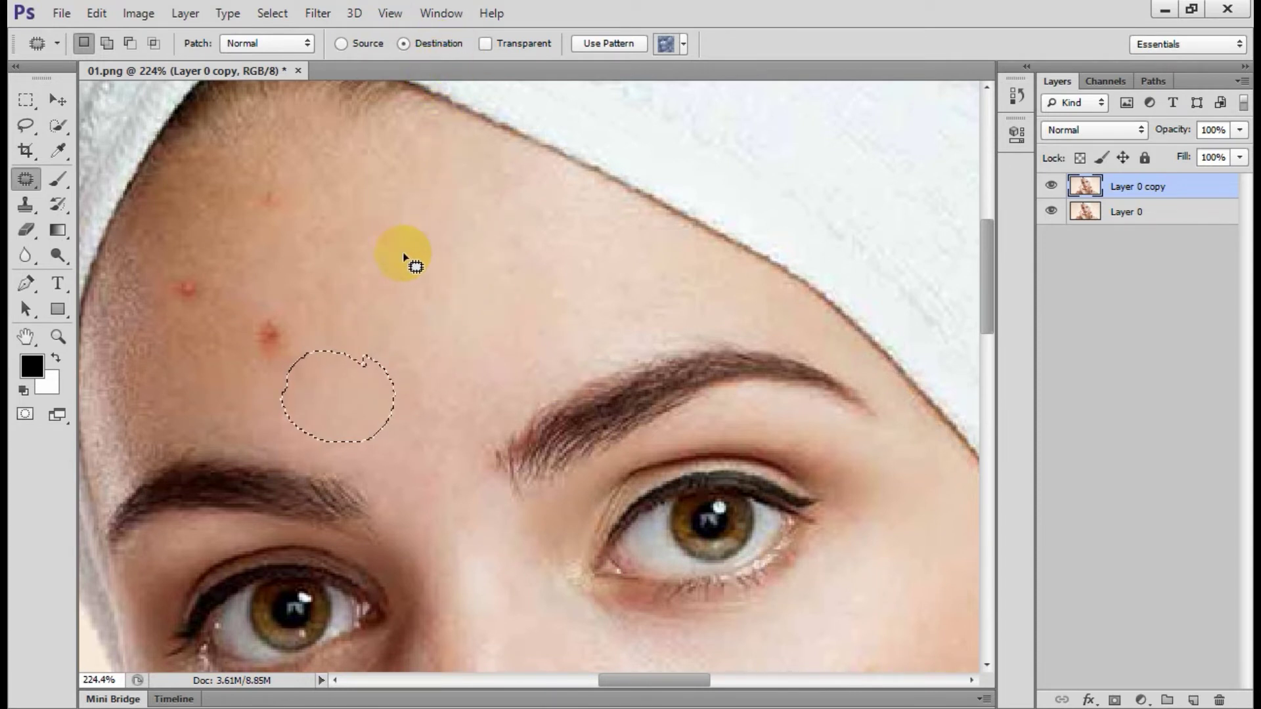
Patch three remaining forehead spots in Destination mode and deselect with Ctrl+D
mouse_move(342, 260)
mouse_down()
mouse_move(403, 290)
mouse_move(274, 327)
mouse_up()
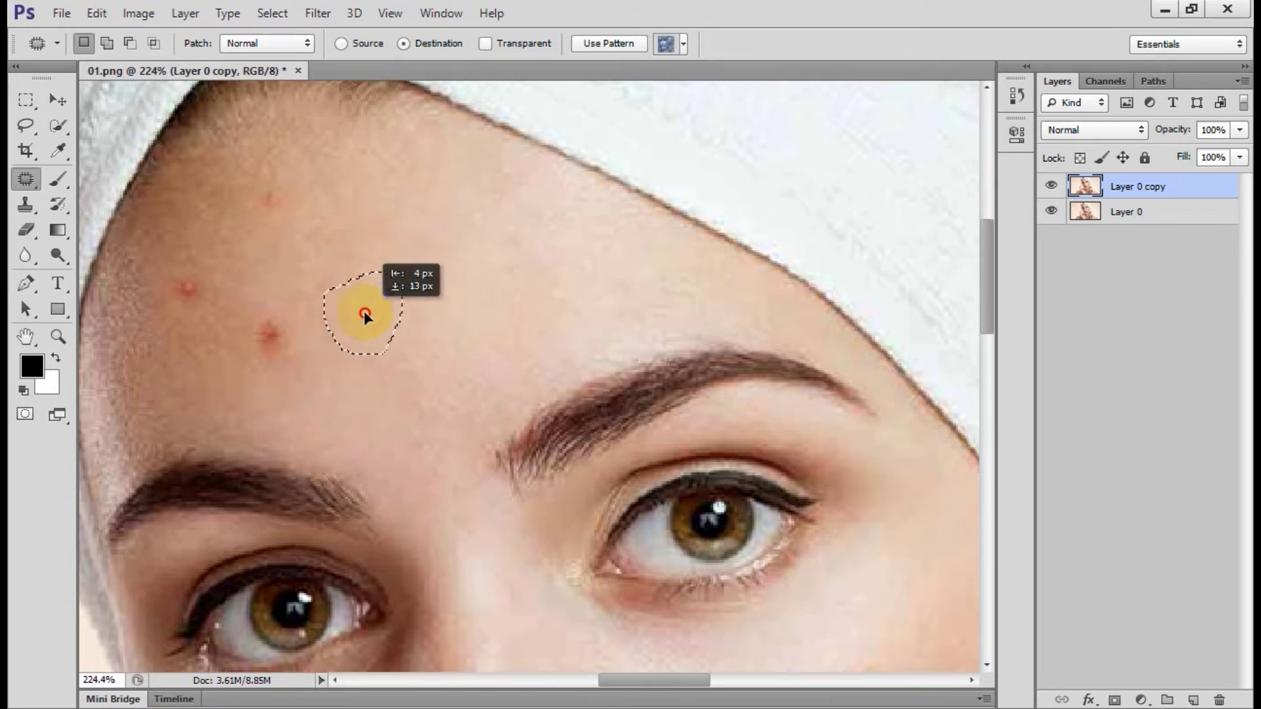
mouse_move(331, 210)
mouse_down()
mouse_move(343, 207)
mouse_move(220, 286)
mouse_up()
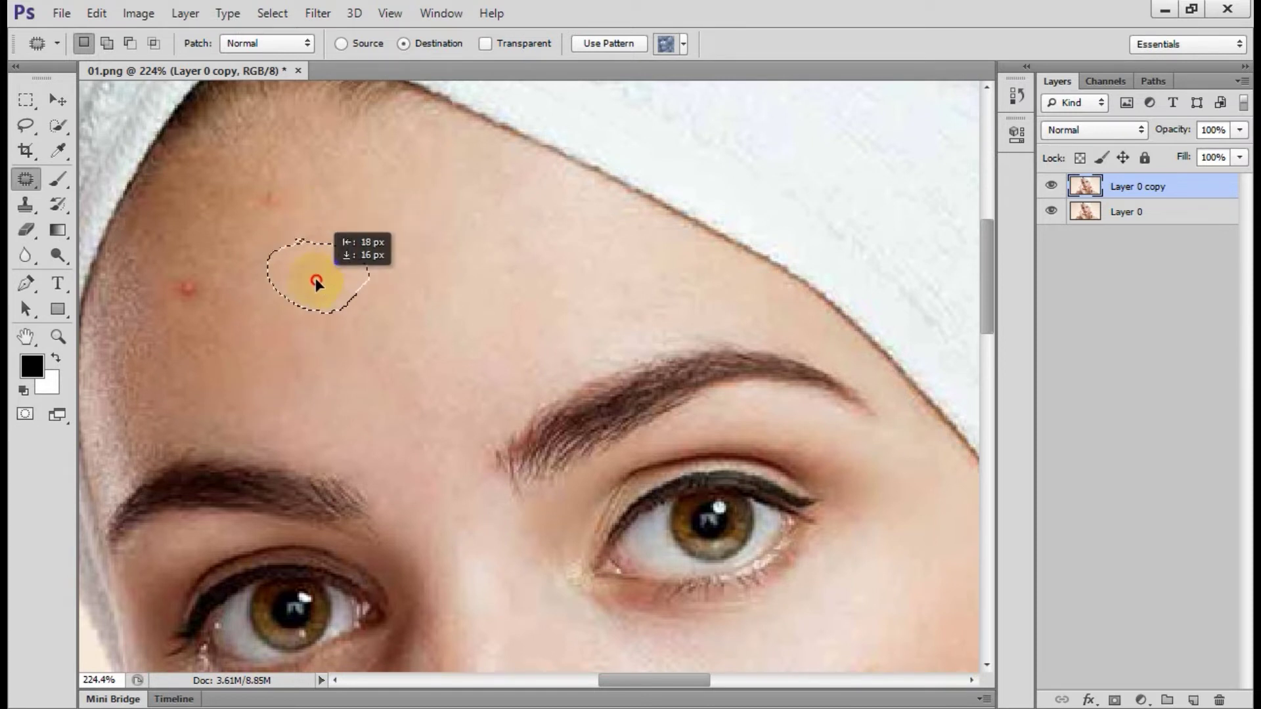
mouse_move(355, 220)
mouse_down()
mouse_move(371, 228)
mouse_move(289, 212)
mouse_up()
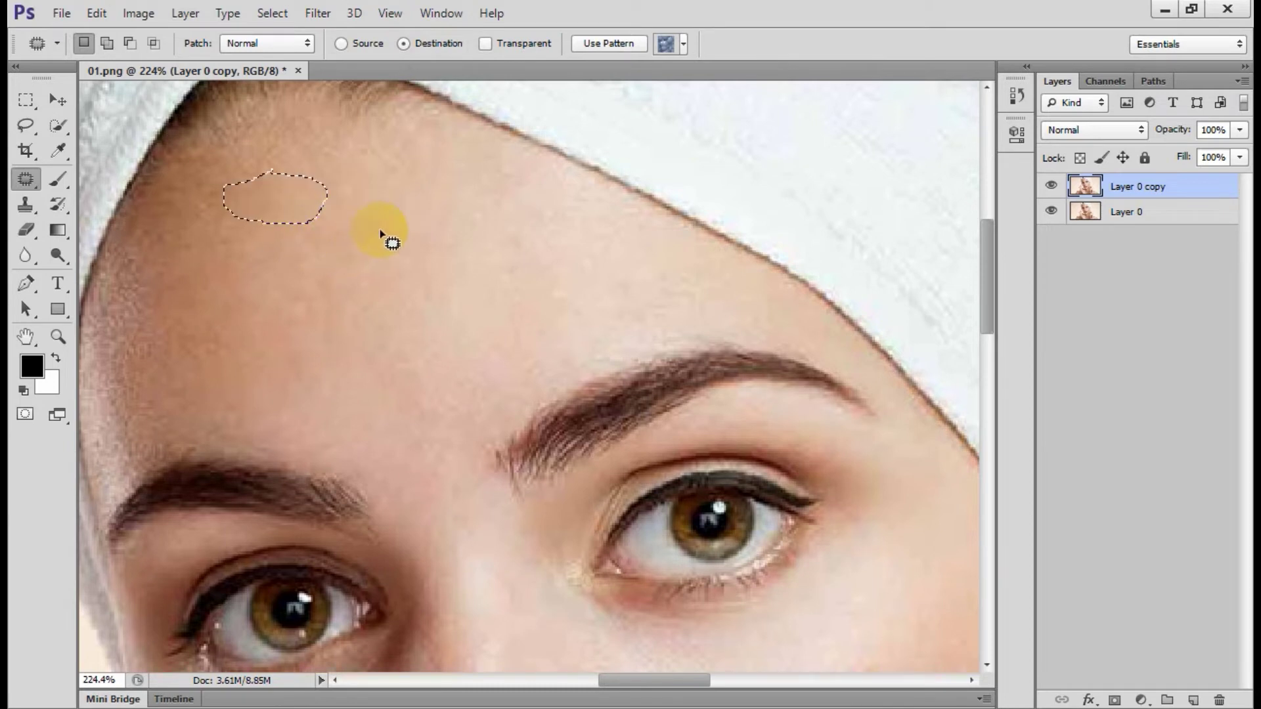
scroll(380, 228, down, 5)
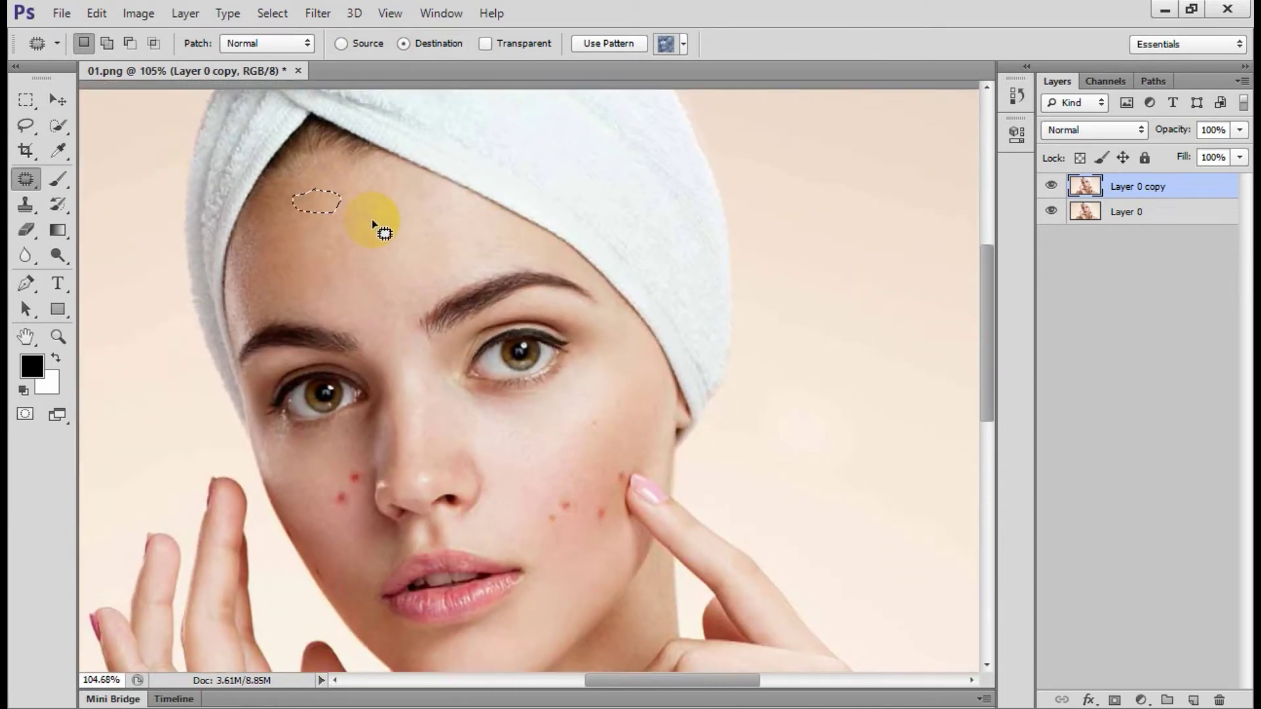
key(ctrl+d)
scroll(372, 222, up, 3)
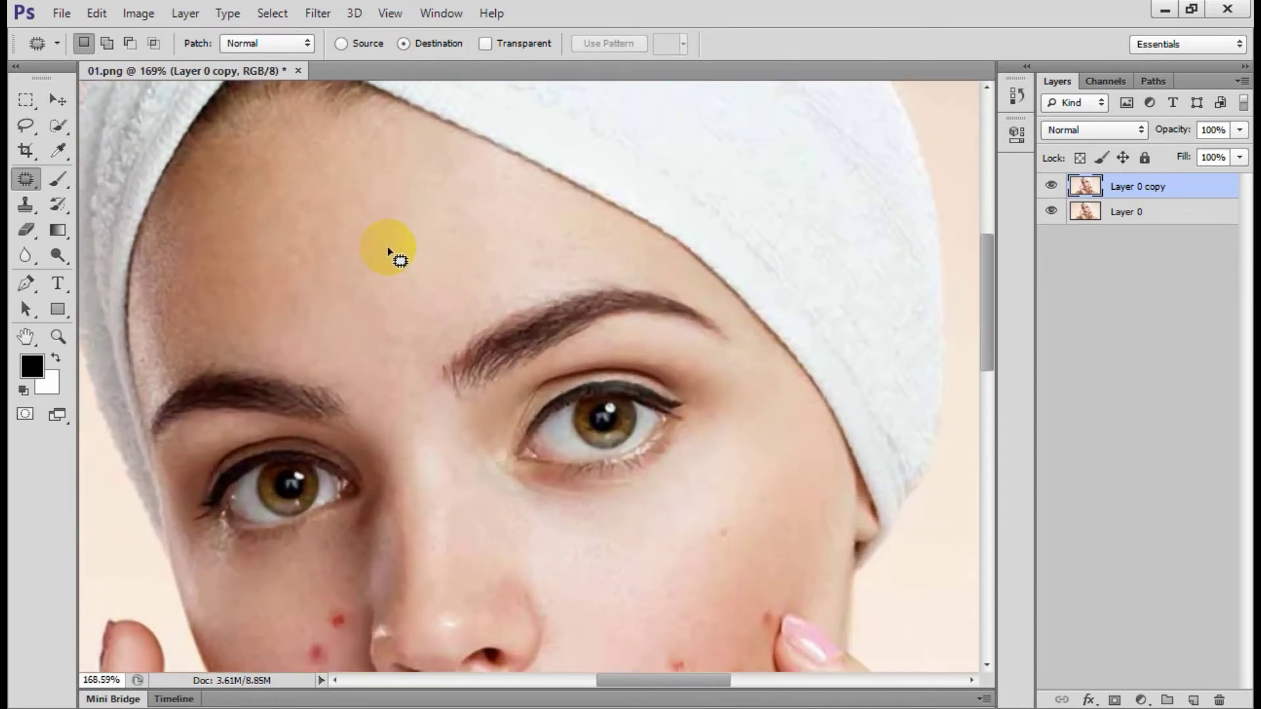
Patch the first cheek blemish with clean skin and outline the blemish near the finger
scroll(358, 236, down, 2)
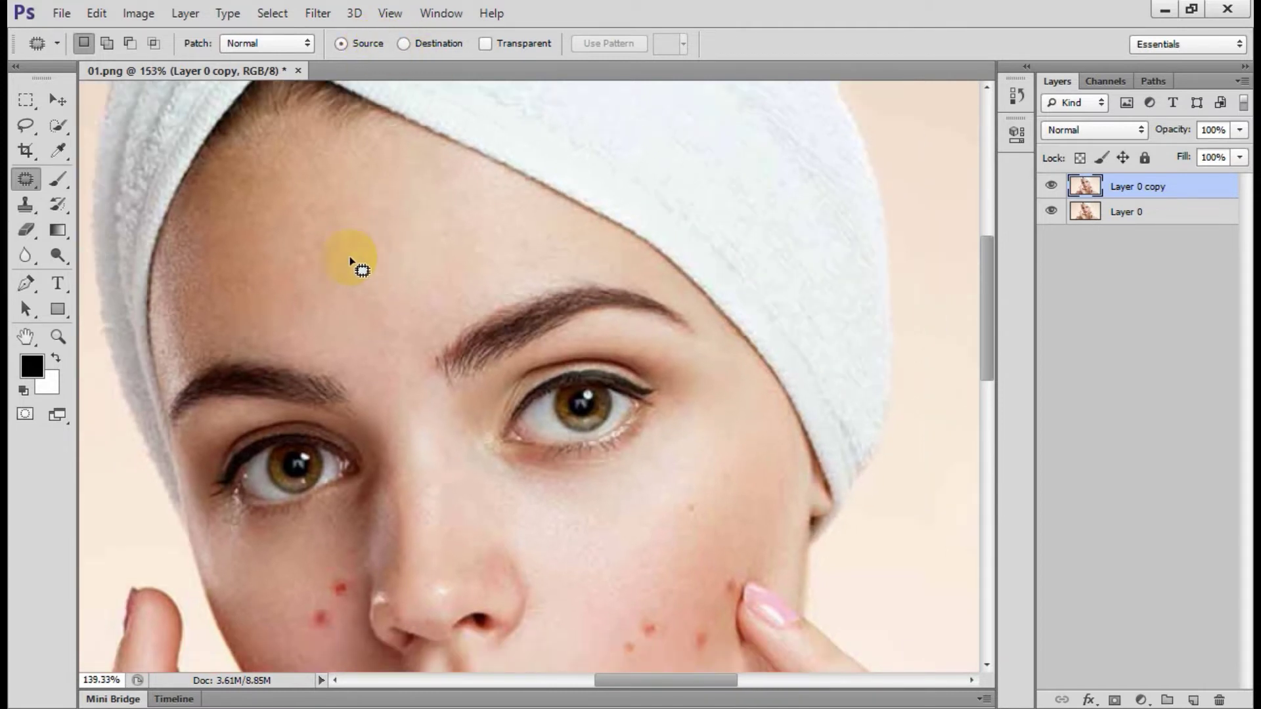
scroll(525, 368, down, 2)
scroll(732, 474, up, 3)
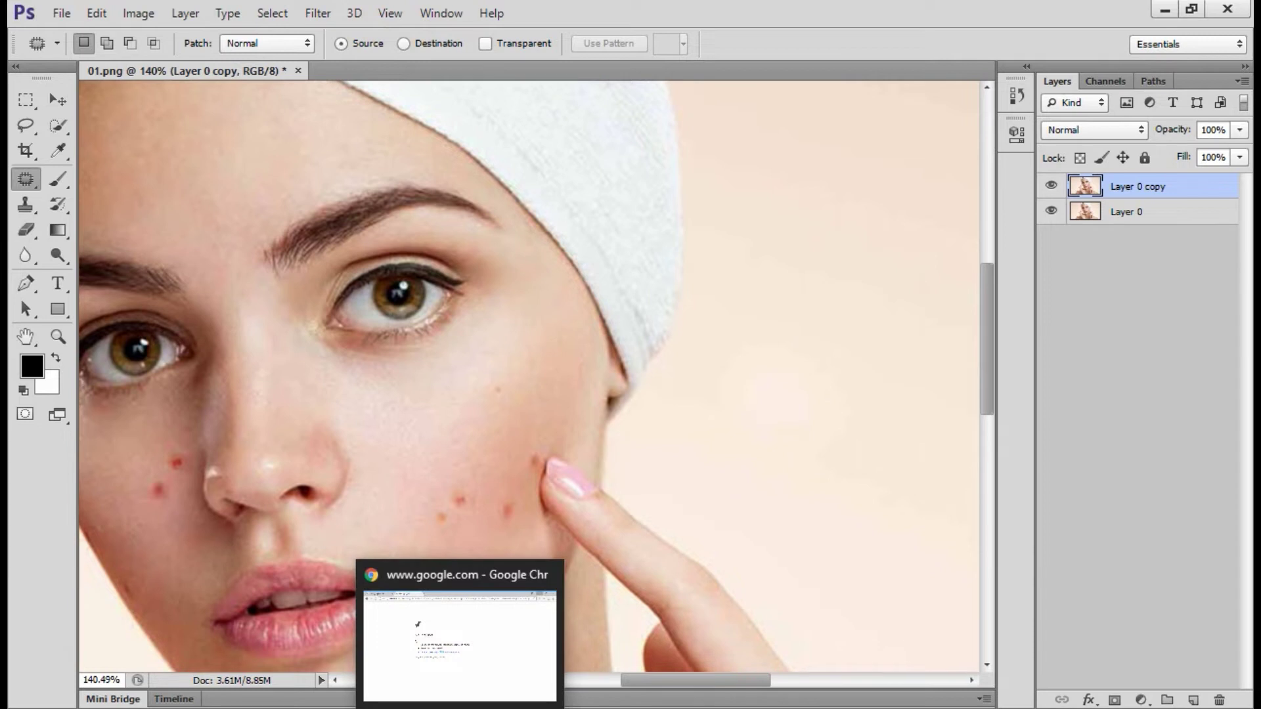
scroll(476, 500, up, 3)
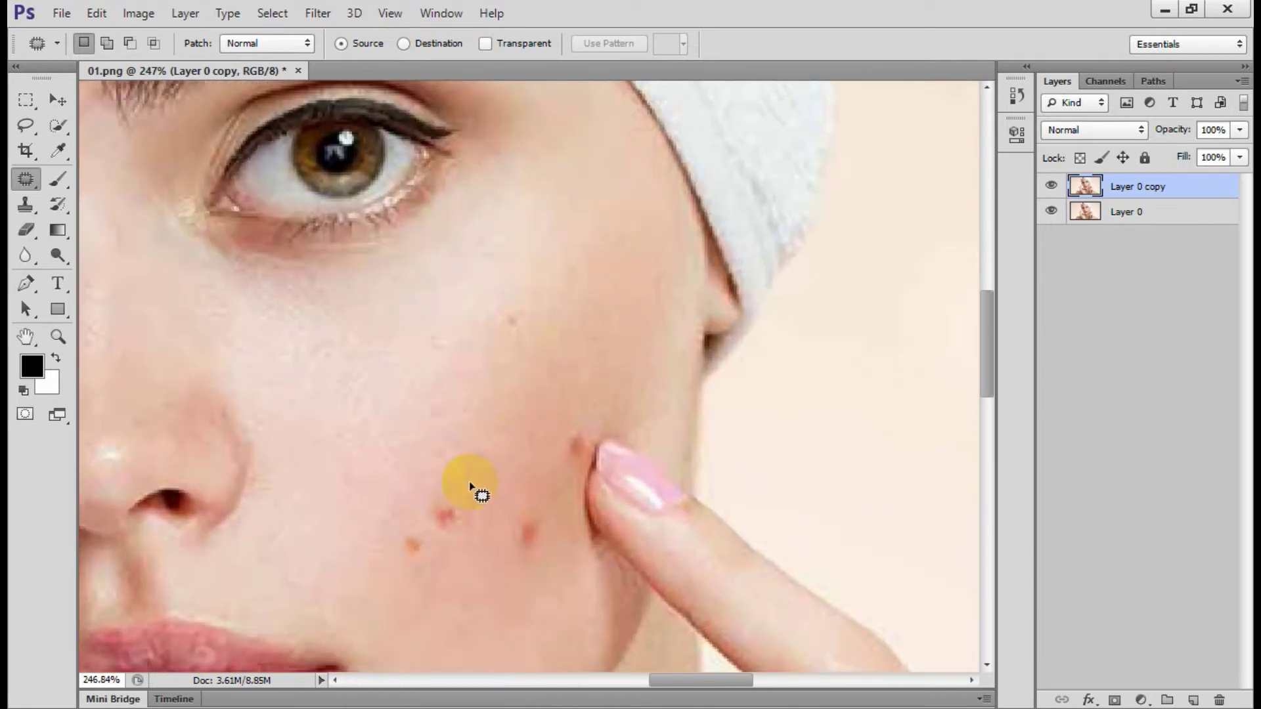
drag(434, 492, 460, 489)
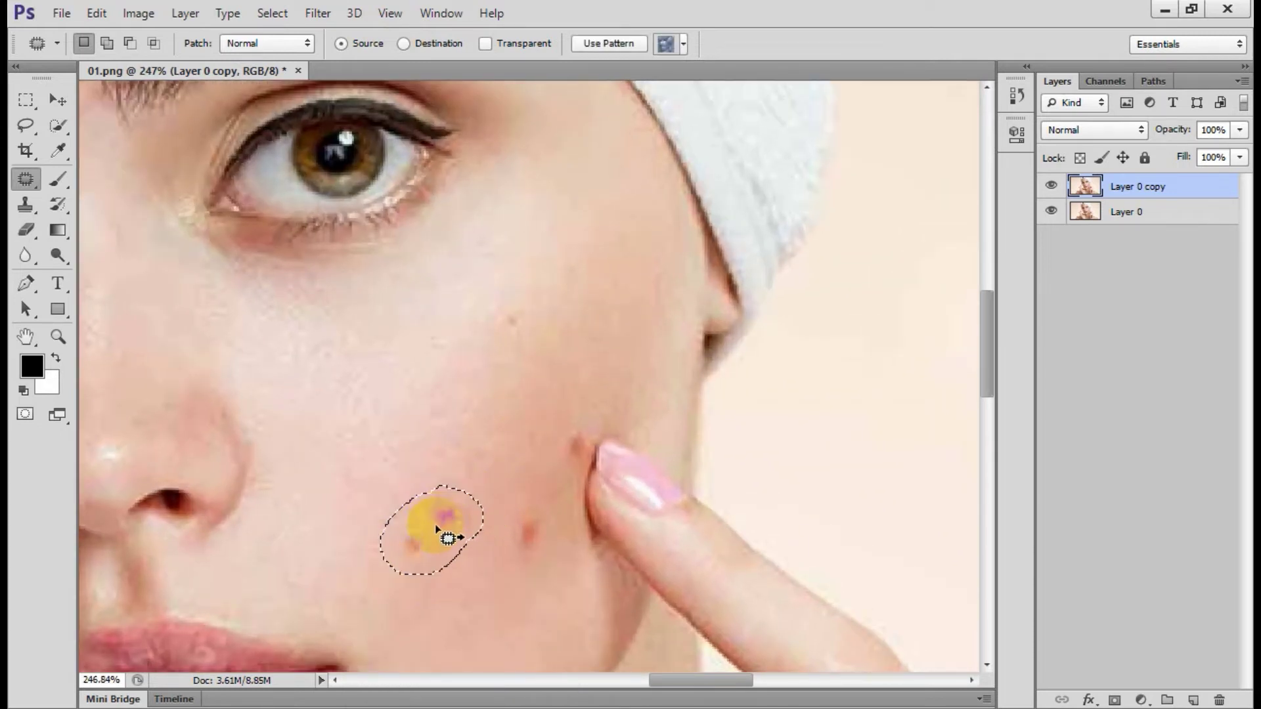
drag(430, 523, 455, 436)
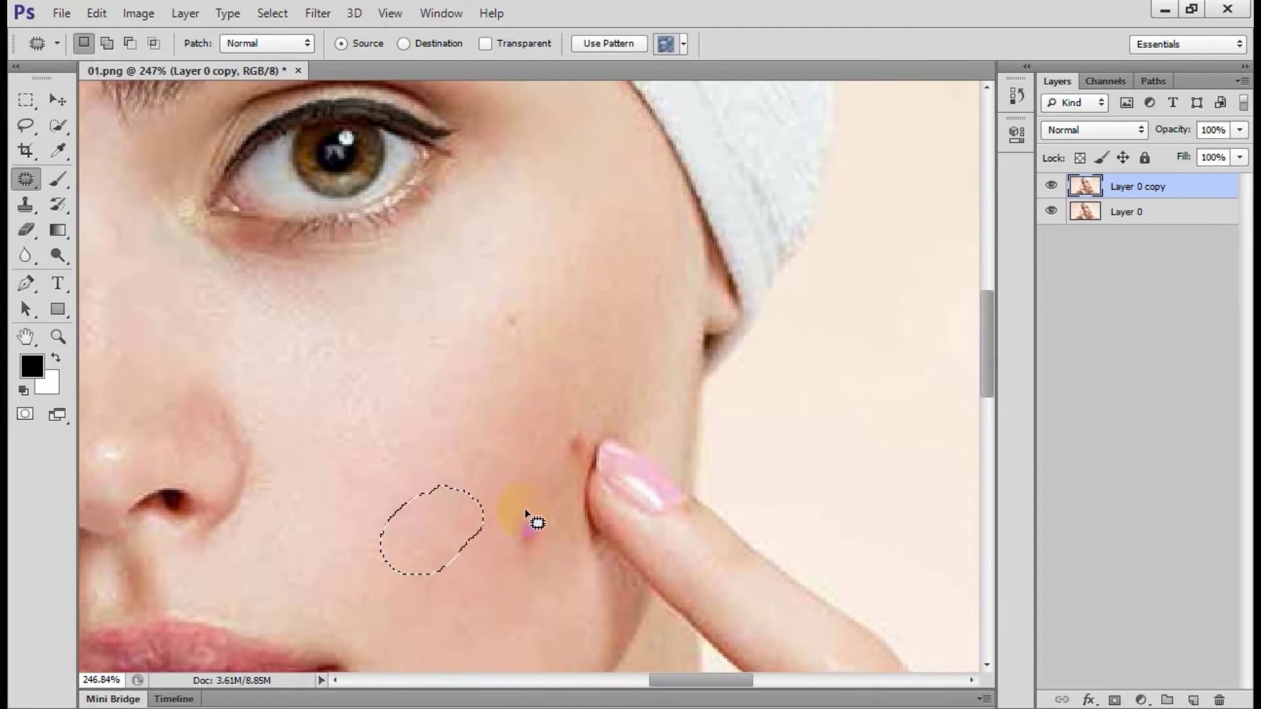
mouse_move(528, 501)
mouse_down()
mouse_move(559, 544)
mouse_move(521, 509)
mouse_move(554, 434)
mouse_up()
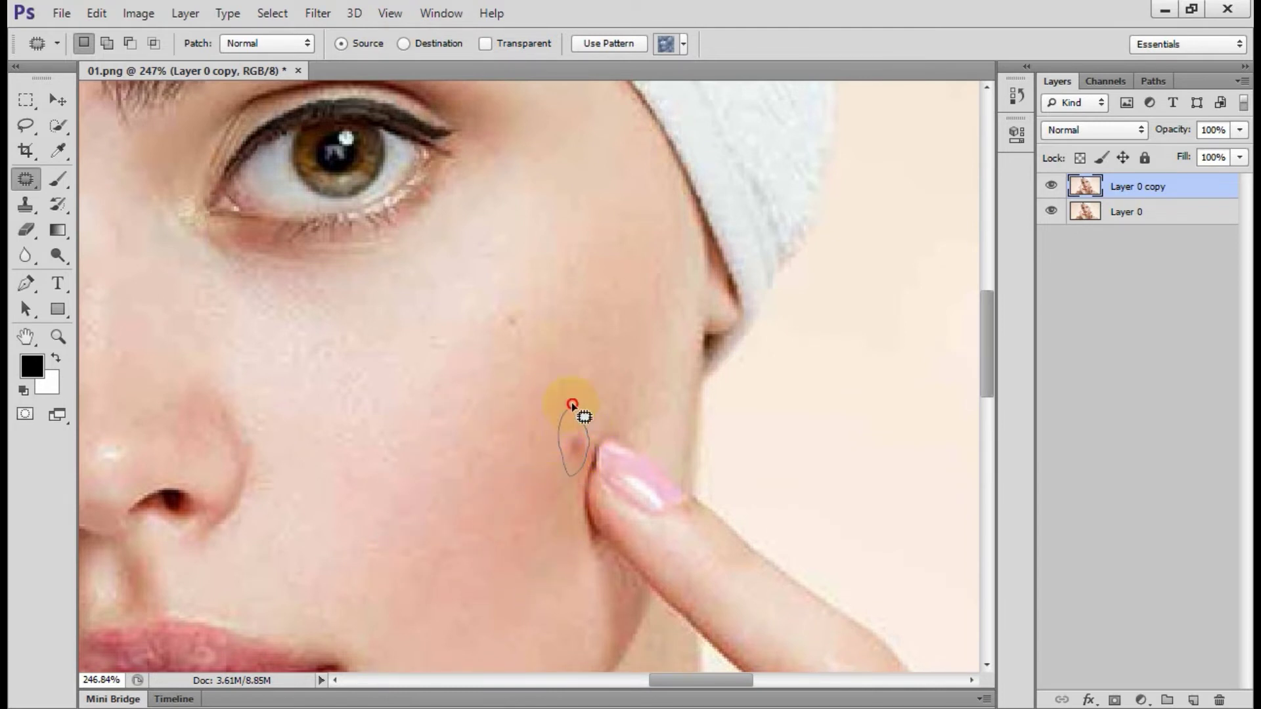
drag(588, 454, 591, 455)
scroll(591, 455, down, 3)
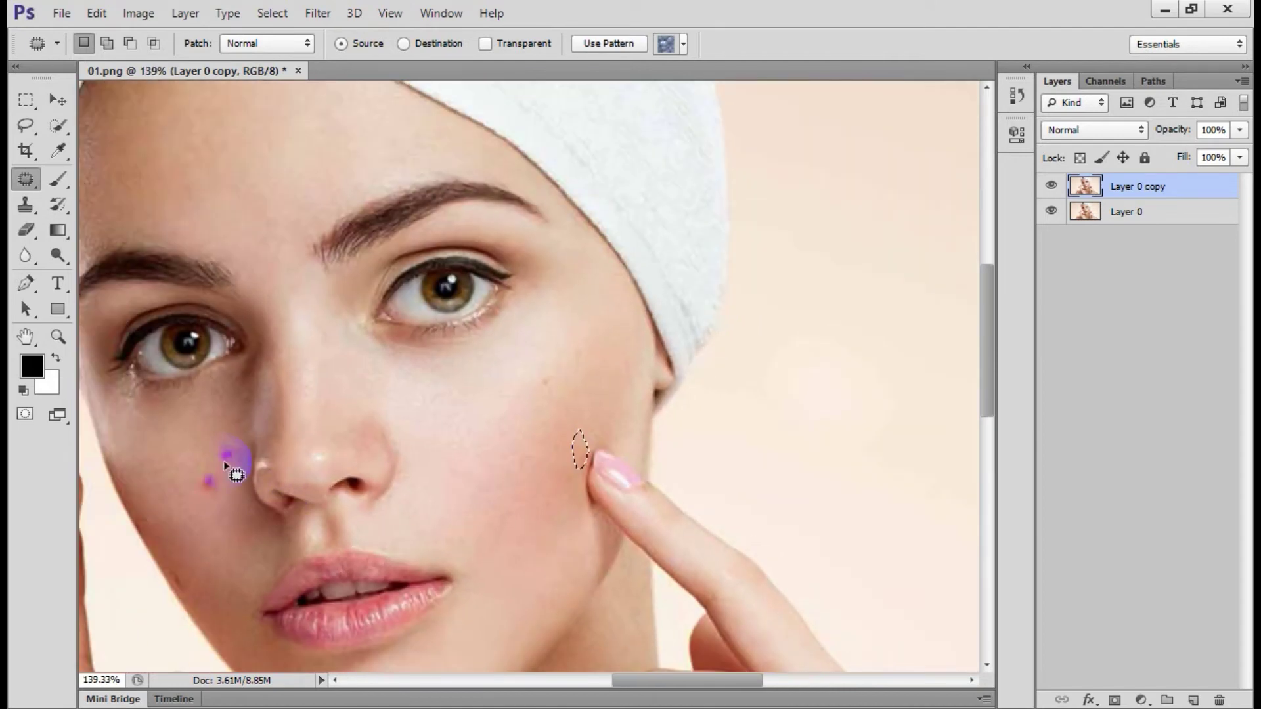
scroll(221, 459, up, 3)
Outline a blemish on the other cheek and patch the remaining cheek spot with nearby skin
mouse_move(264, 398)
mouse_down()
mouse_move(239, 472)
mouse_move(285, 415)
mouse_move(168, 385)
mouse_up()
scroll(557, 427, down, 5)
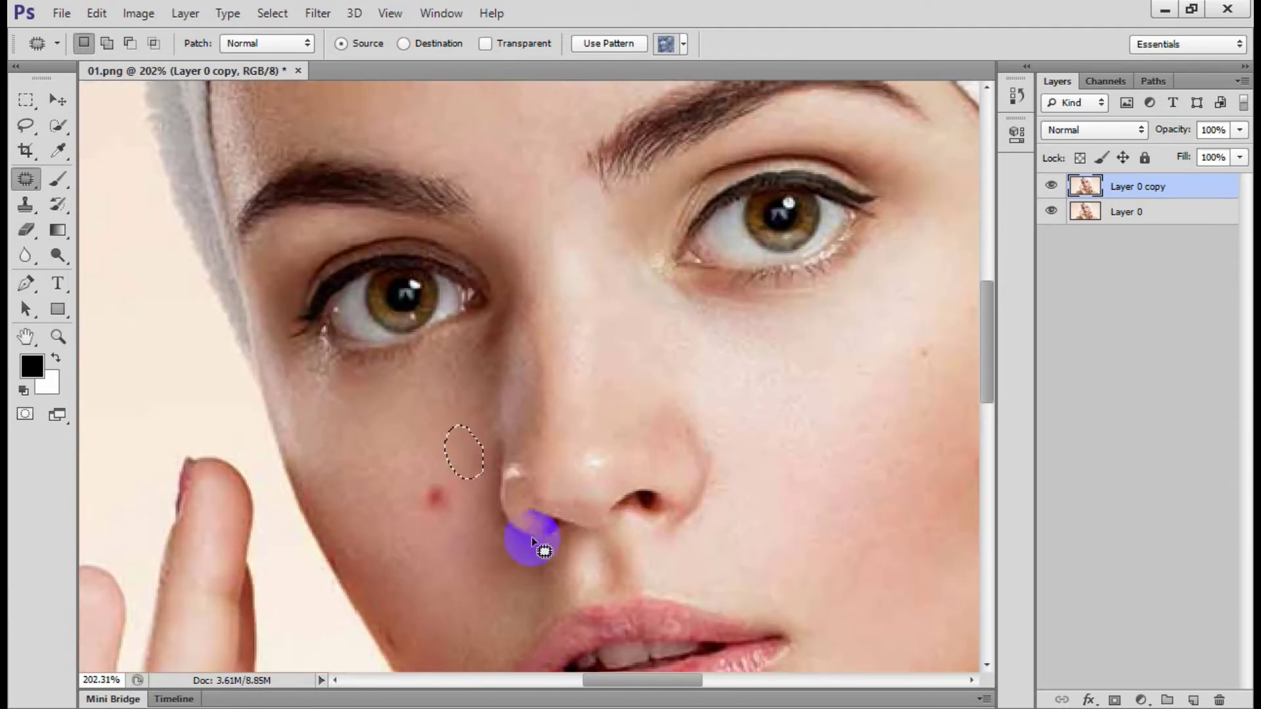
scroll(534, 534, up, 4)
drag(473, 439, 412, 409)
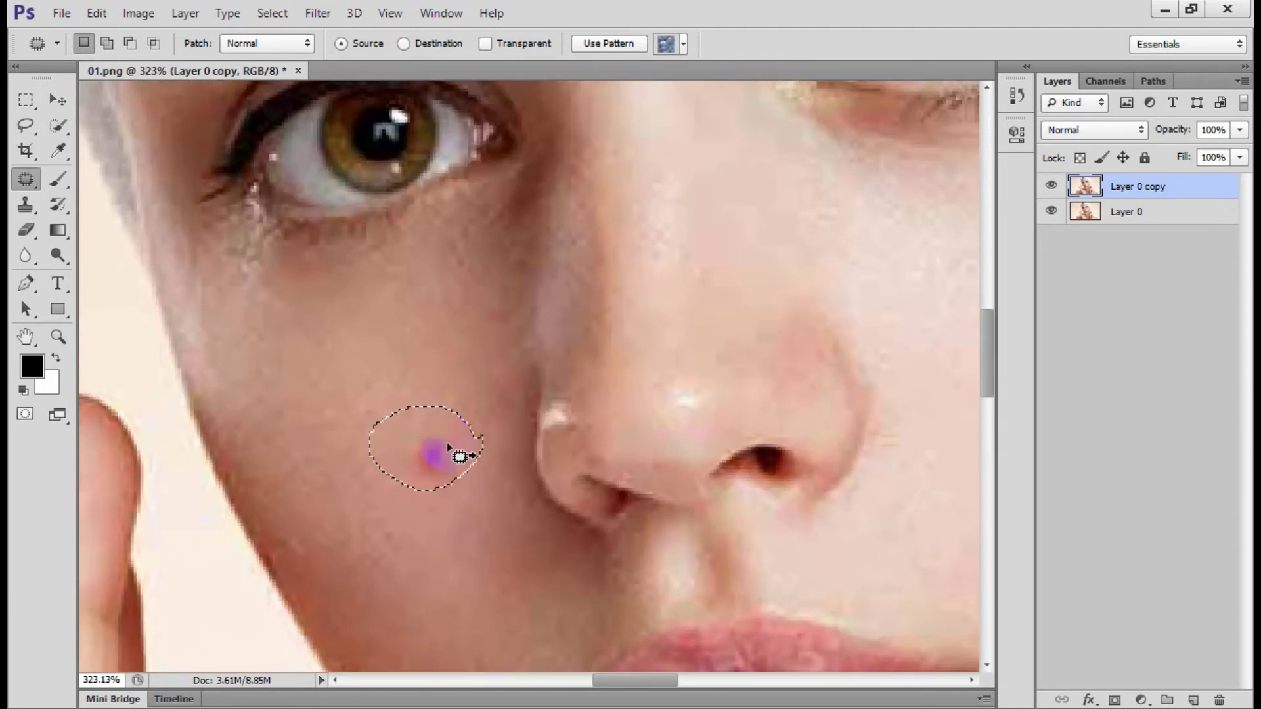
drag(448, 448, 360, 383)
scroll(355, 394, down, 5)
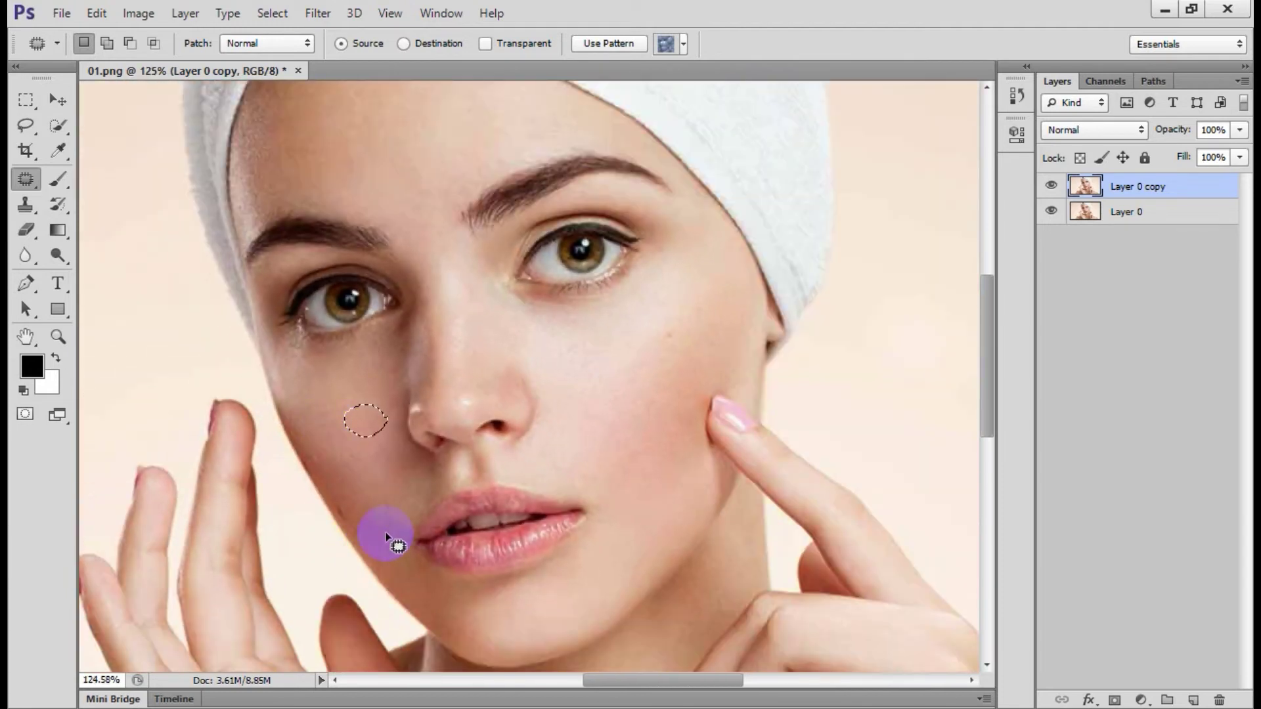
scroll(388, 535, up, 3)
scroll(360, 563, up, 2)
scroll(281, 408, up, 1)
scroll(282, 374, up, 1)
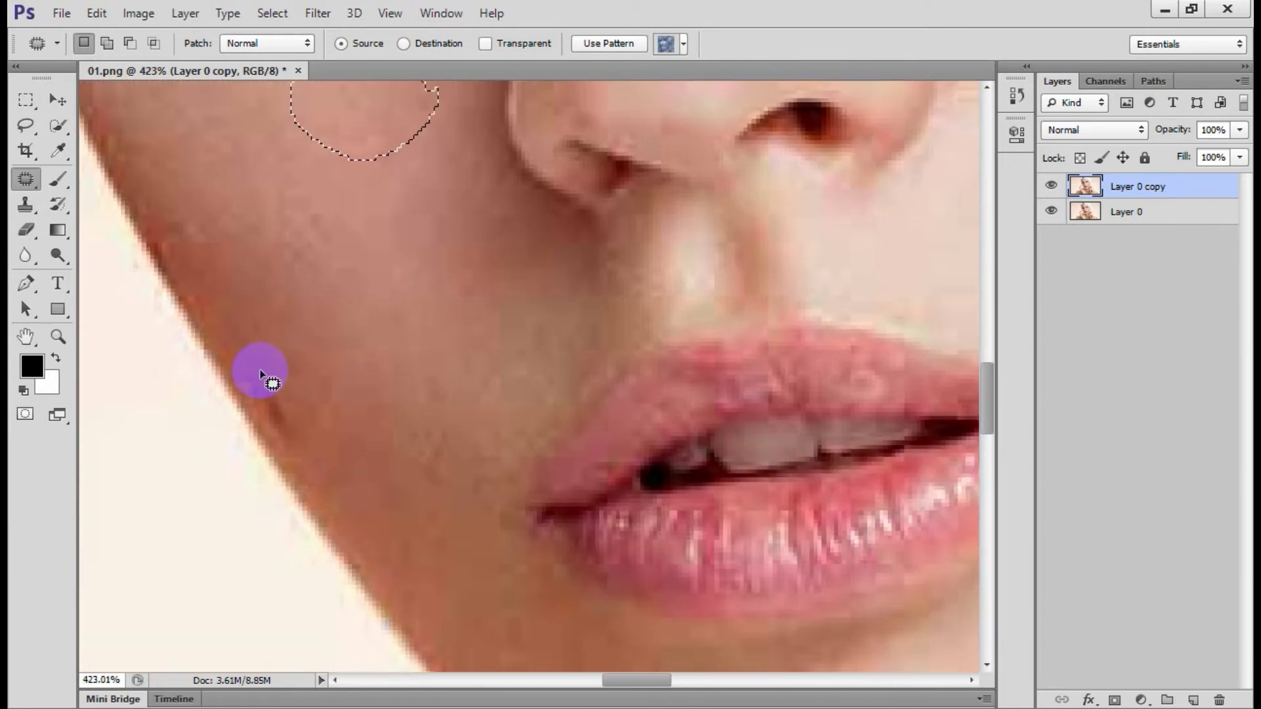
Patch the blemish near the cheek edge with skin above and outline one more cheek blemish
drag(260, 372, 264, 374)
drag(316, 412, 405, 266)
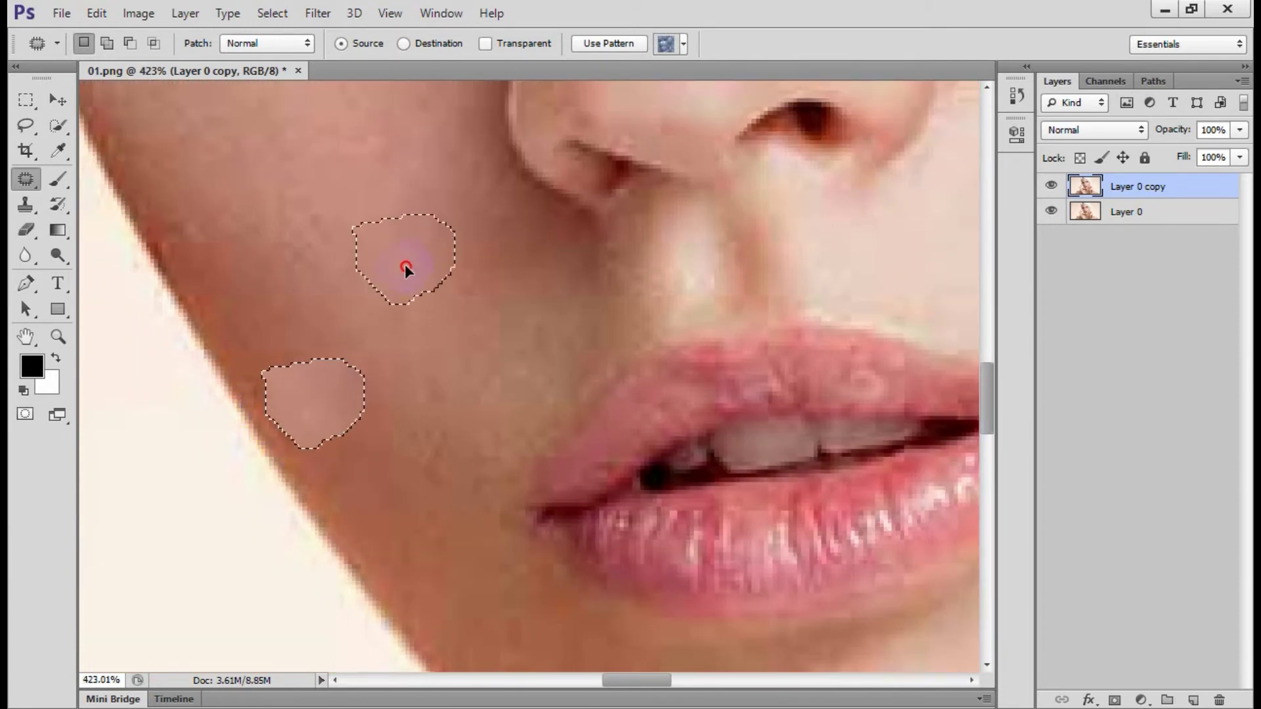
scroll(405, 266, down, 3)
scroll(310, 282, down, 1)
scroll(722, 174, up, 2)
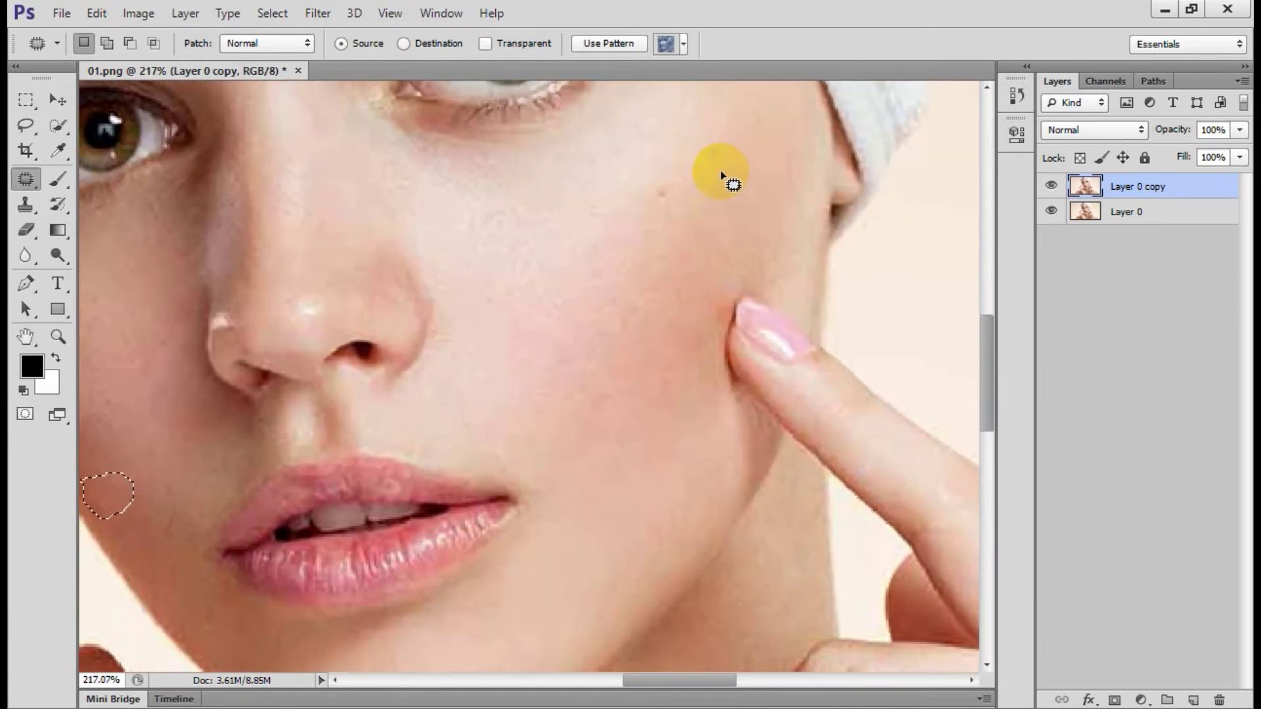
drag(722, 174, 663, 197)
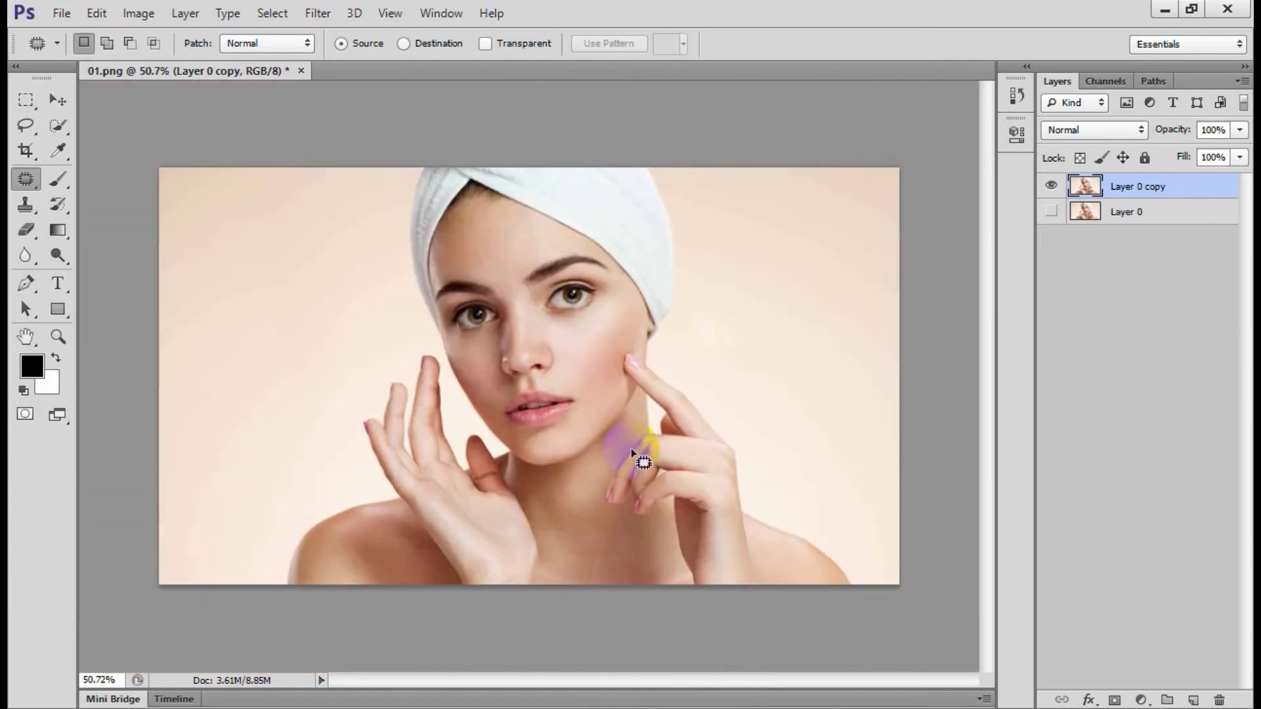
scroll(632, 452, down, 1)
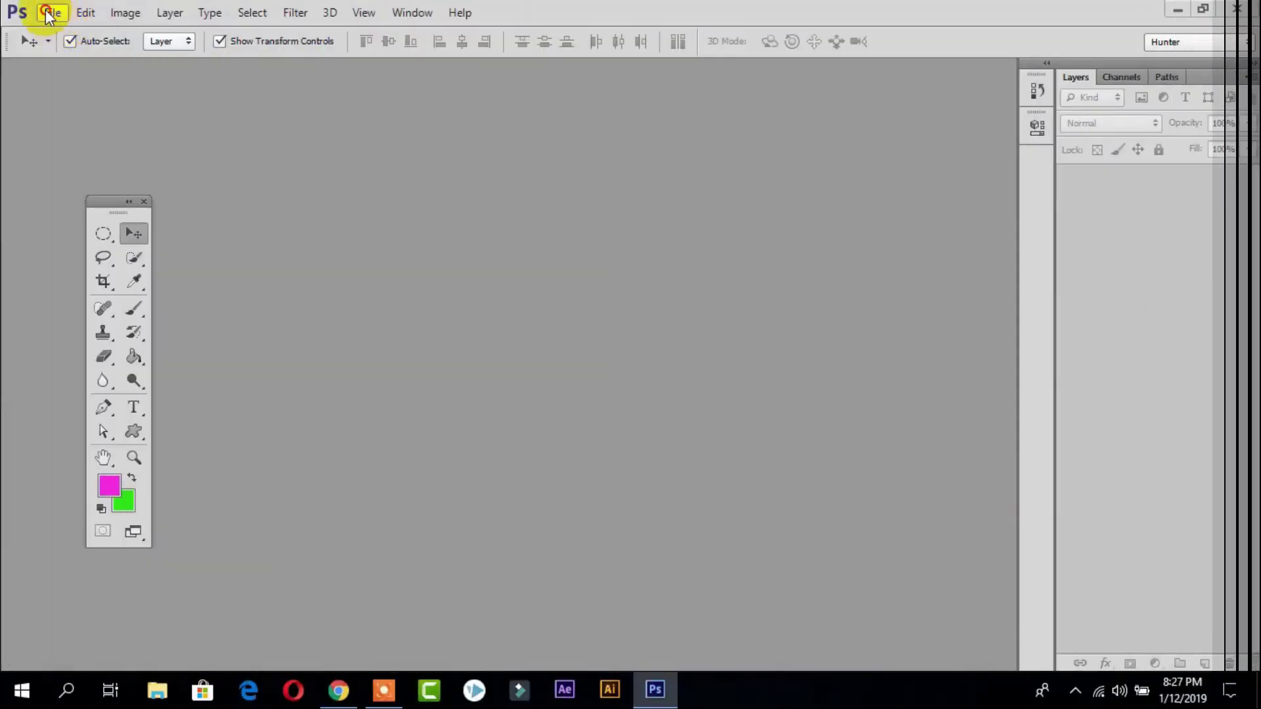
Open the child's red-eye main-qimg photo
click(51, 13)
click(82, 56)
scroll(657, 368, down, 5)
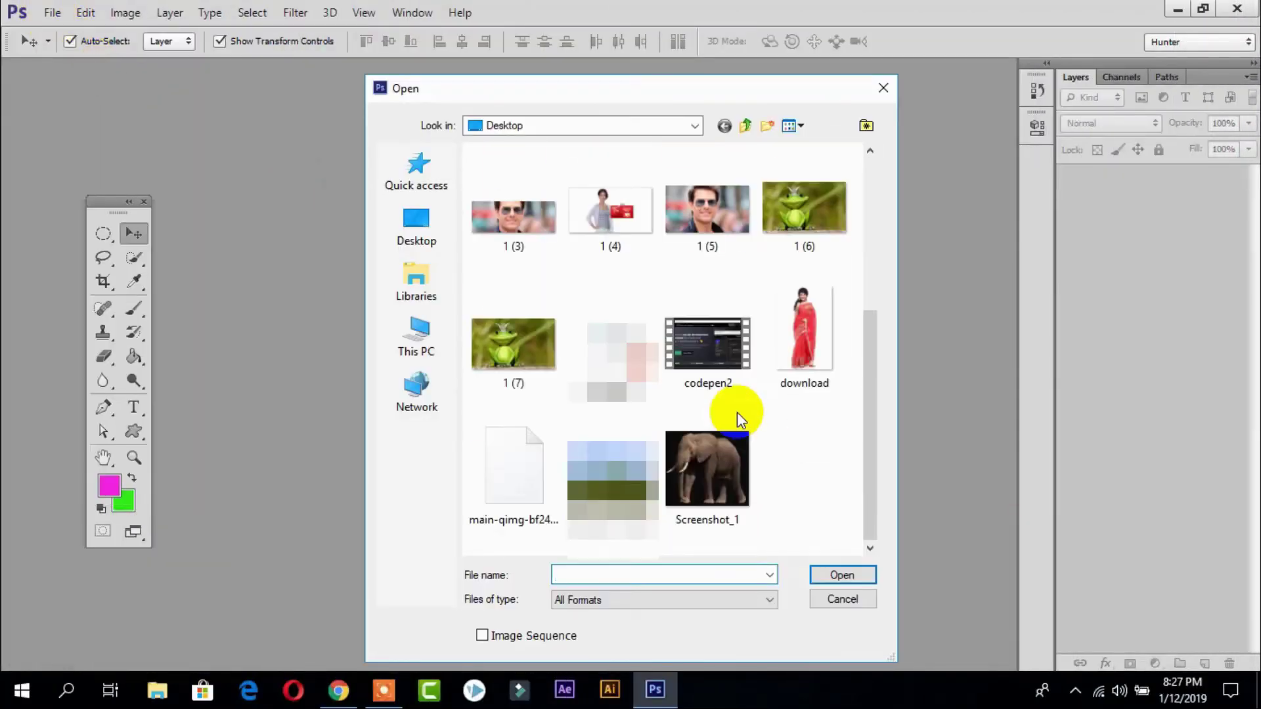
double_click(509, 500)
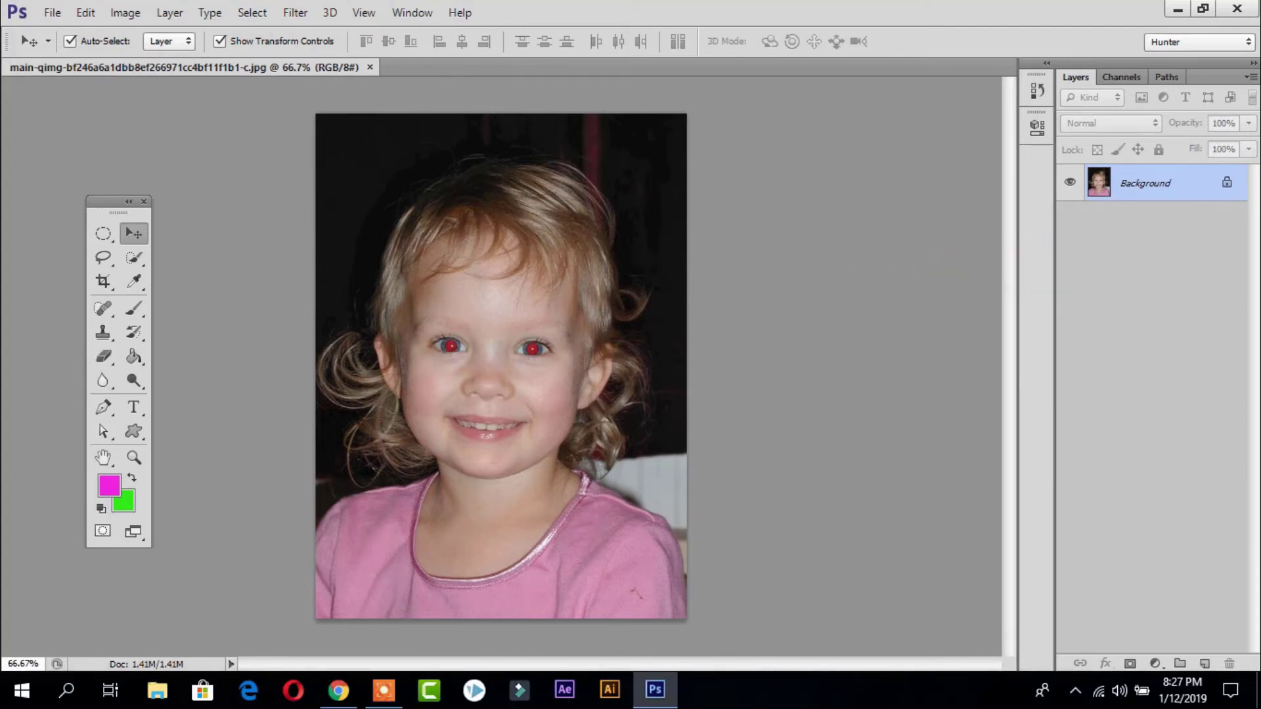
Duplicate the Background layer as Background copy and hide the original Background
right_click(1204, 184)
click(1172, 218)
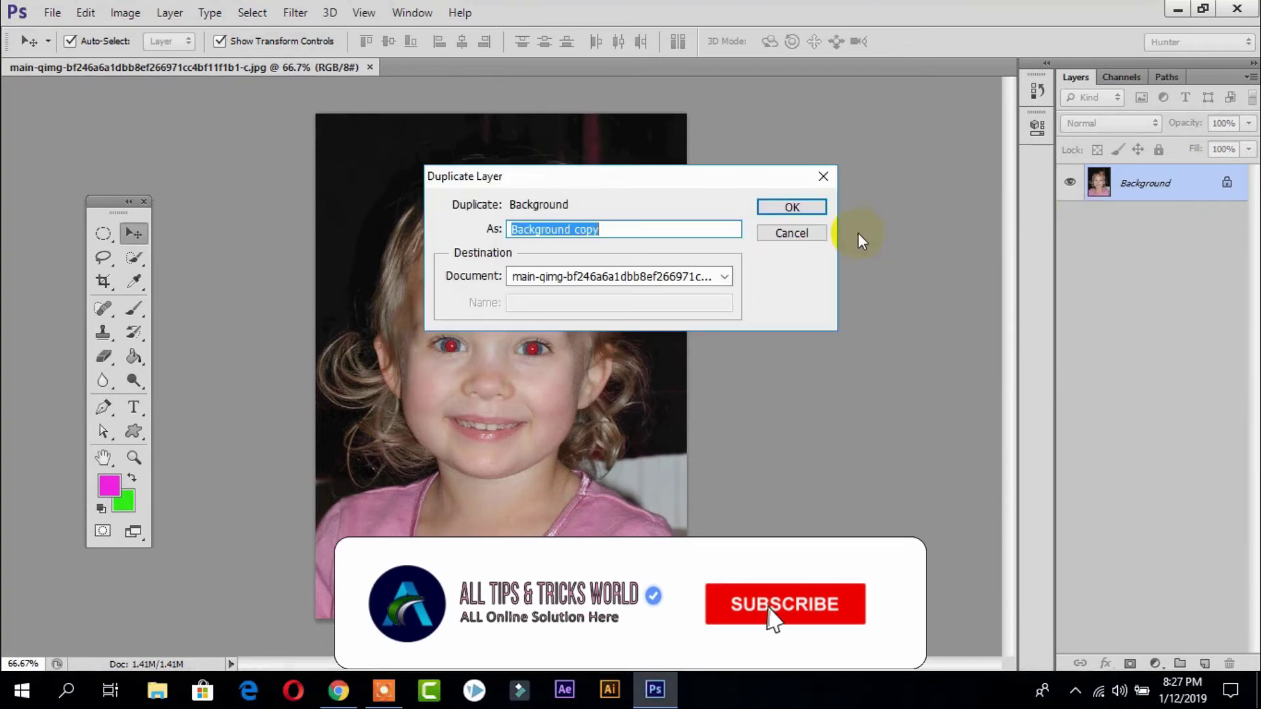
key(Return)
click(1070, 218)
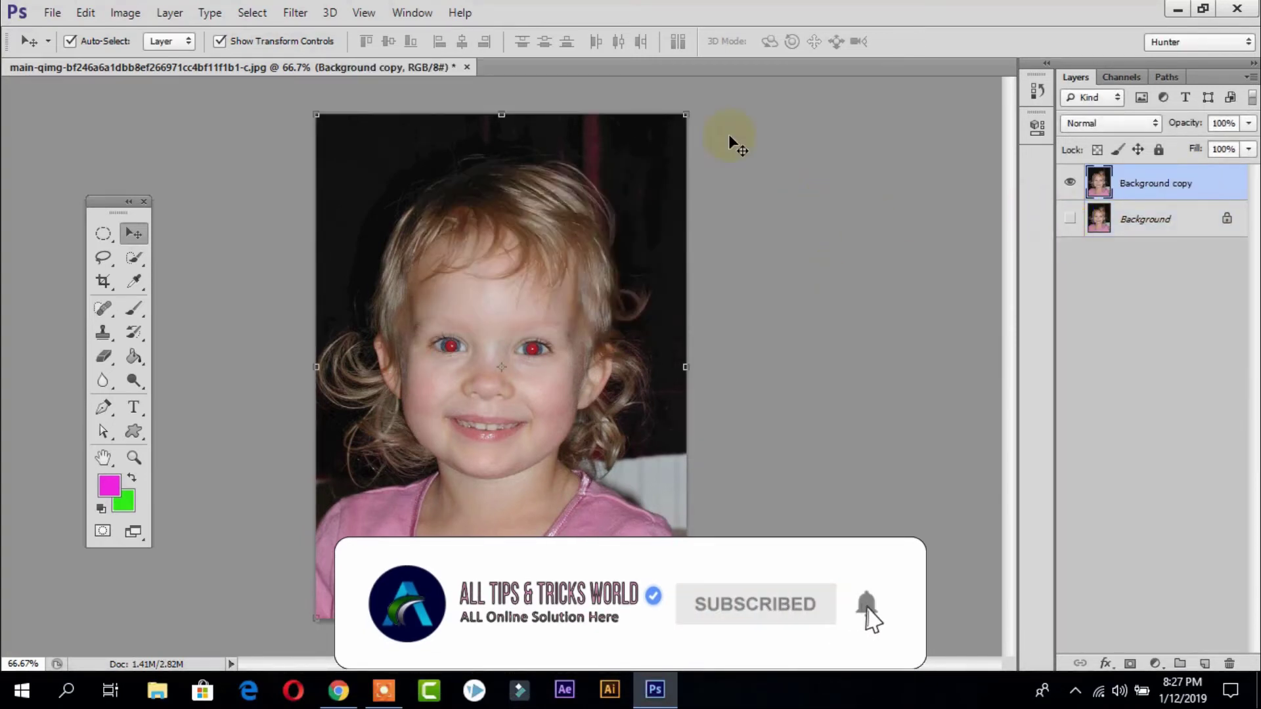
click(103, 309)
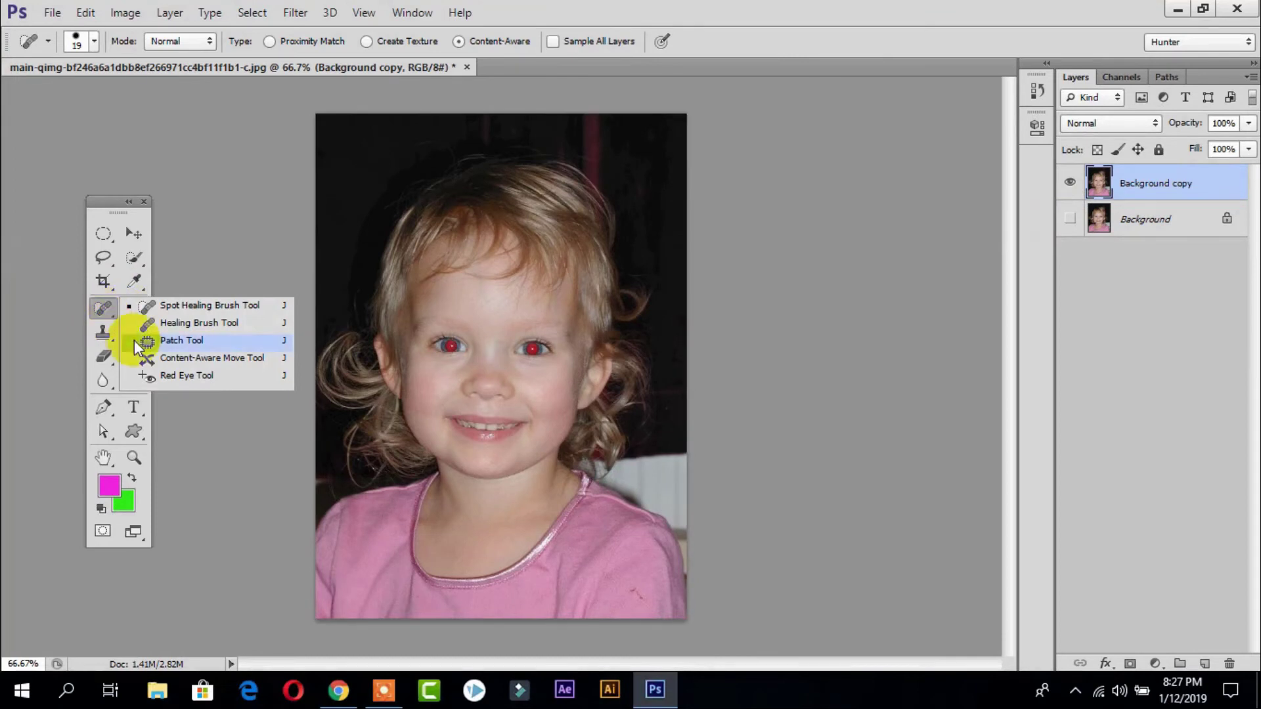
Select the Red Eye Tool, raise pupil size and set darken amount to 72%
click(176, 378)
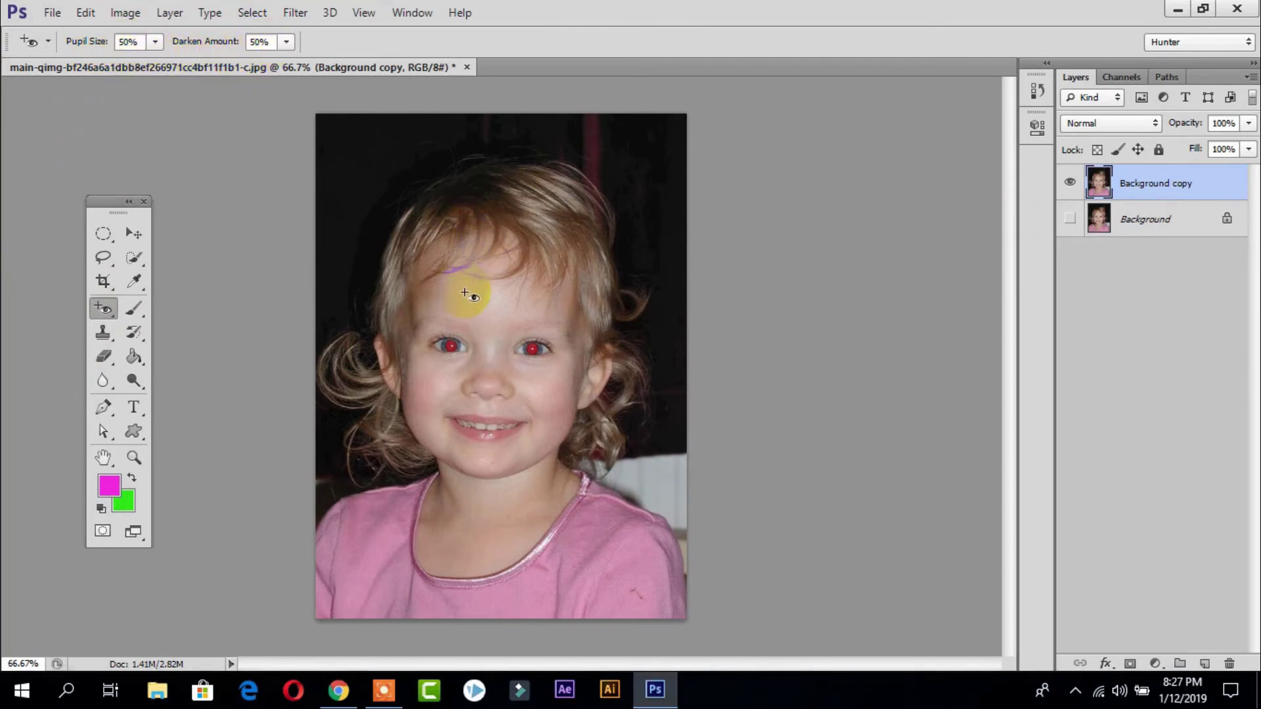
click(155, 42)
drag(156, 62, 175, 63)
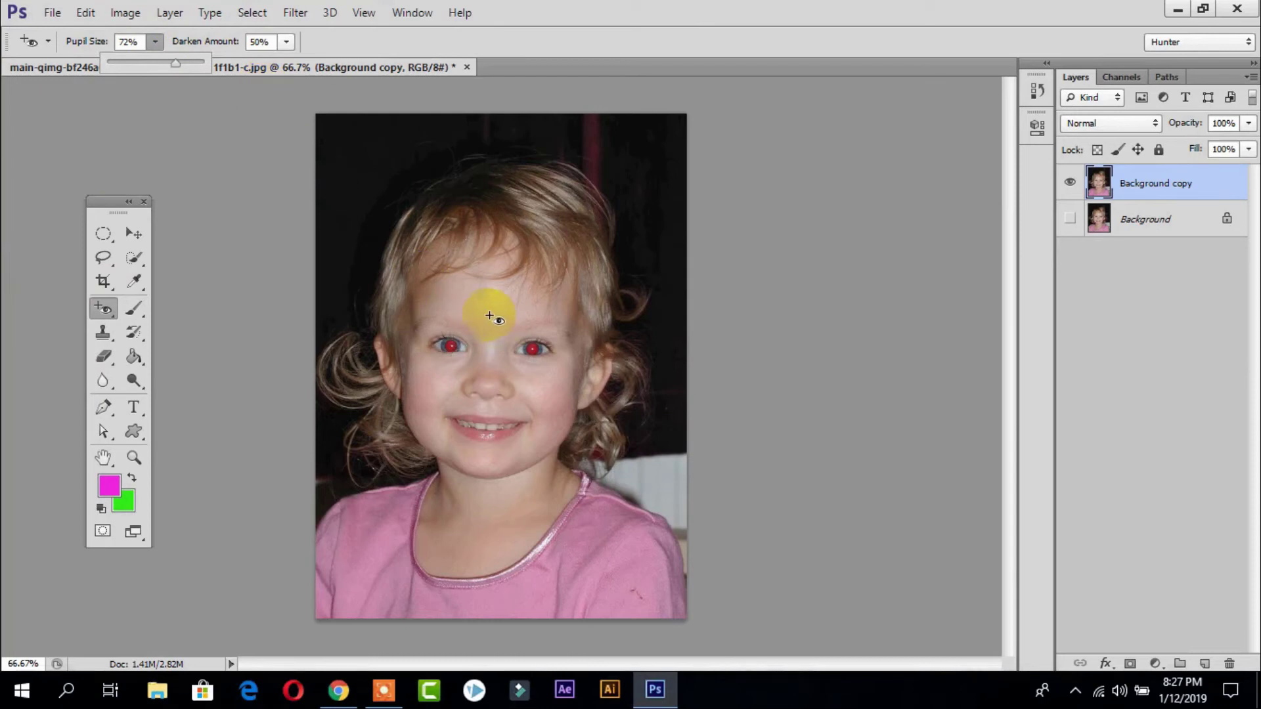
click(287, 42)
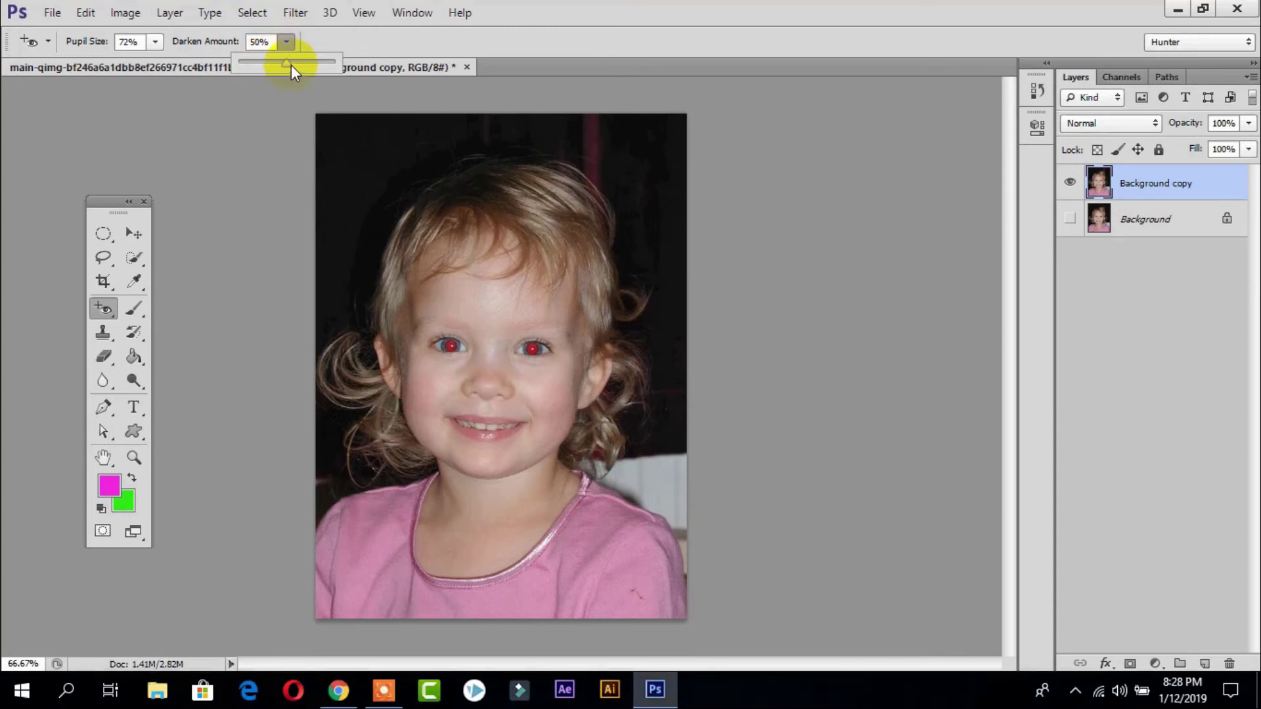
drag(287, 63, 307, 63)
Drag around the left and right eyes to darken both red pupils
scroll(442, 366, up, 2)
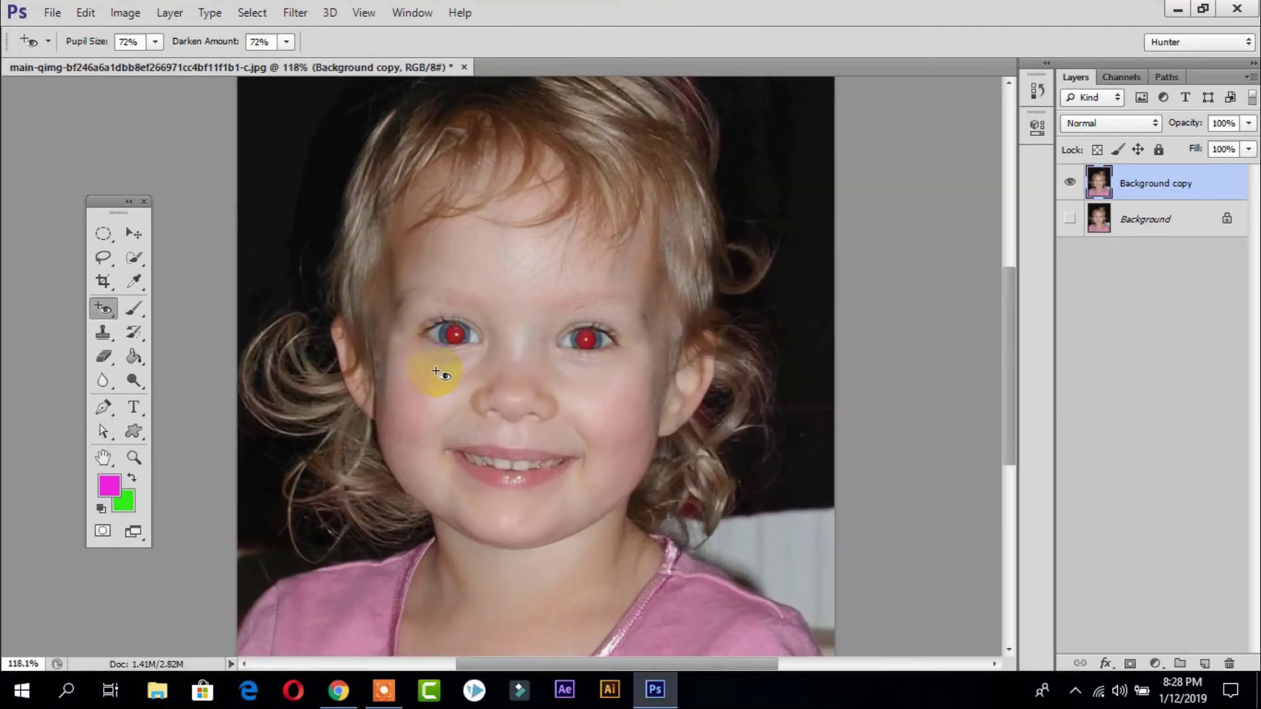
scroll(451, 361, up, 2)
scroll(593, 293, up, 2)
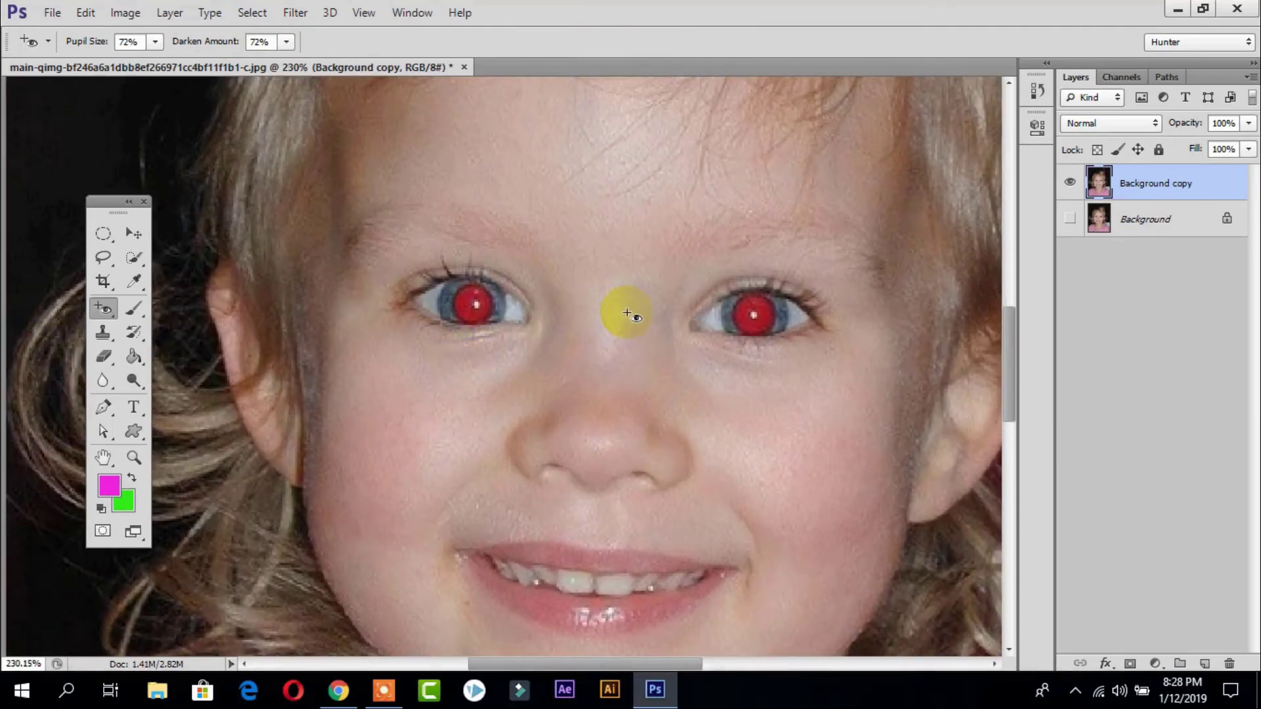
mouse_move(400, 238)
mouse_down()
mouse_move(537, 344)
mouse_move(553, 377)
mouse_up()
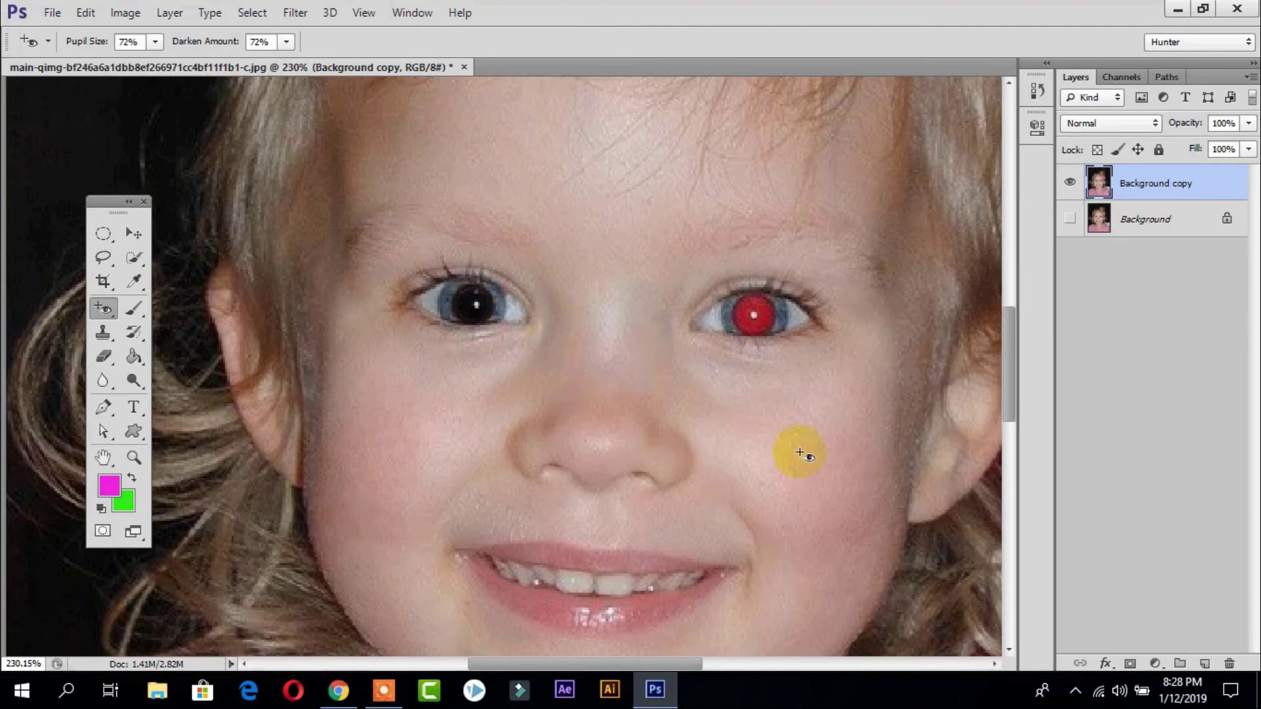
drag(683, 253, 824, 396)
Fit the photo on screen and hide Background copy to compare with the original
key(ctrl+1)
key(ctrl+0)
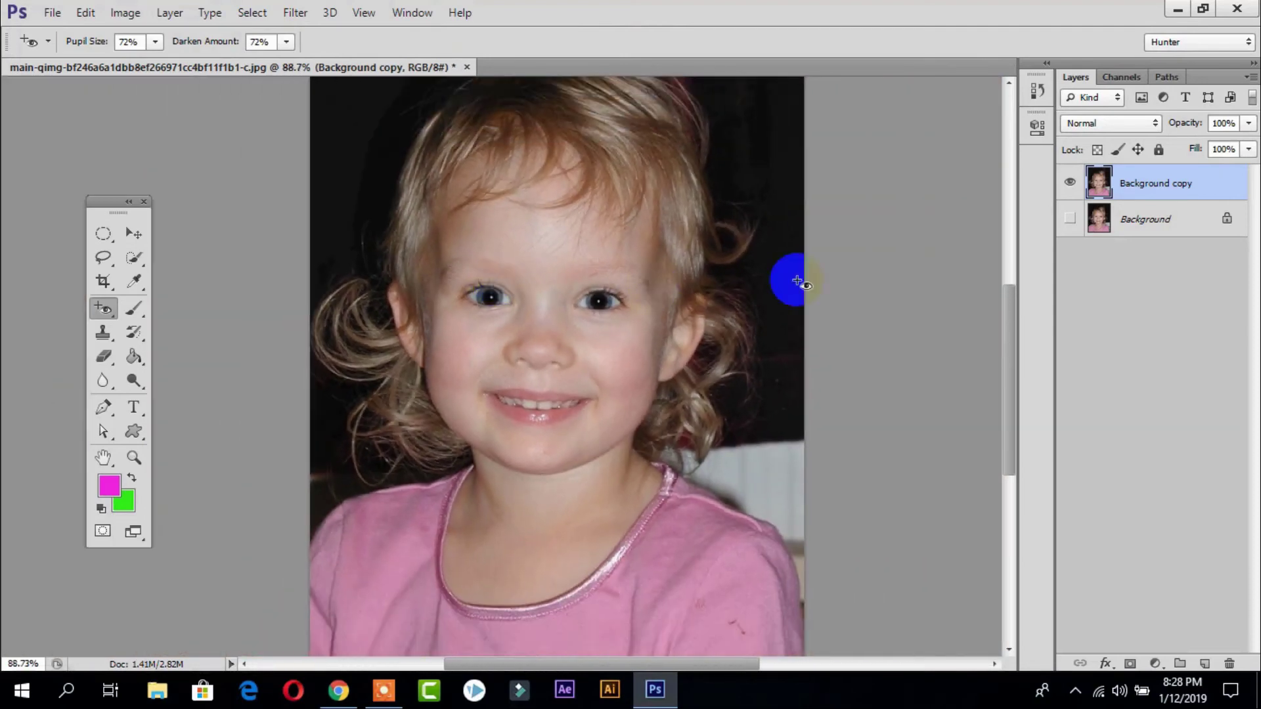
click(1076, 220)
click(1072, 183)
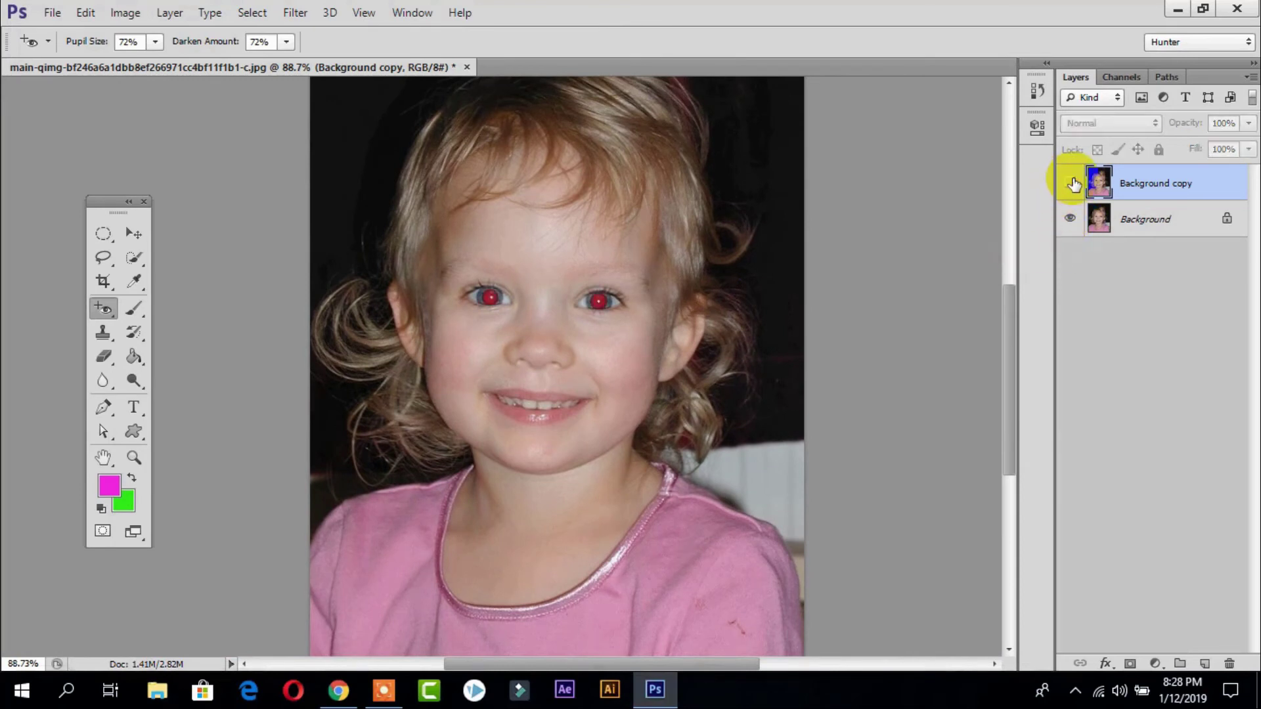
Make the corrected Background copy layer visible again
click(1072, 183)
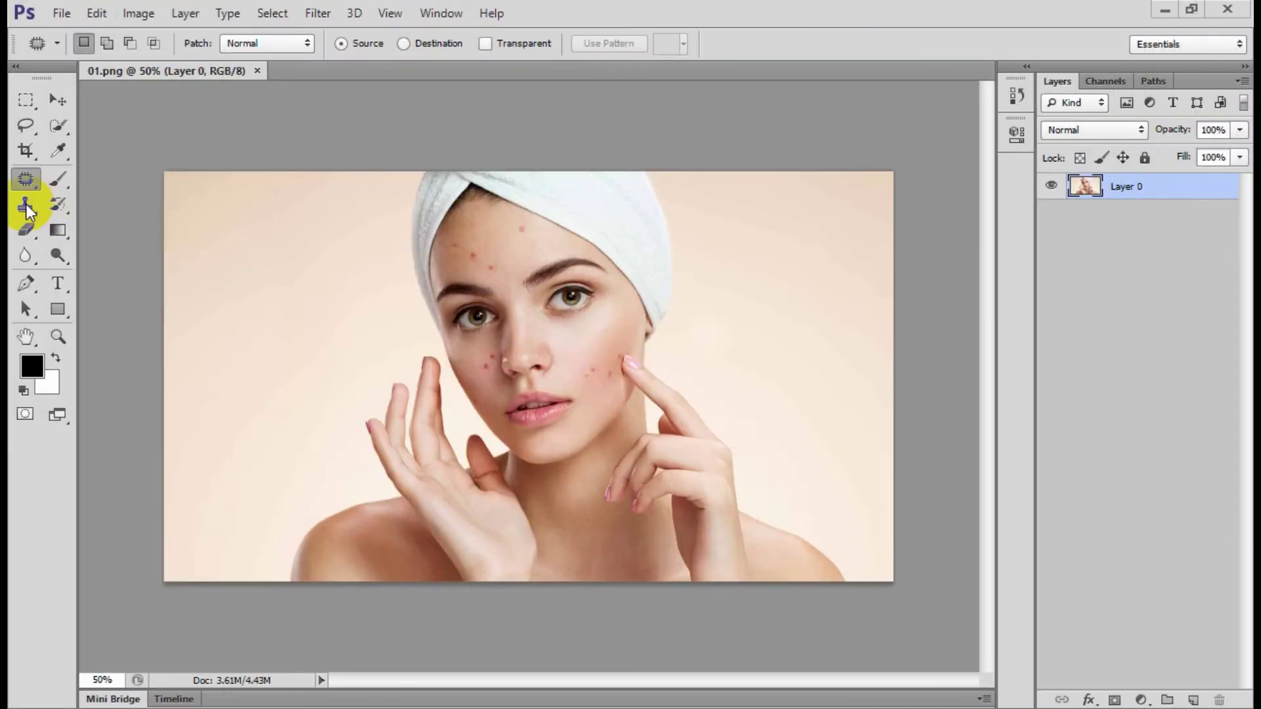
Select the Clone Stamp Tool, zoom into the forehead and enlarge the brush to 35 px
click(27, 205)
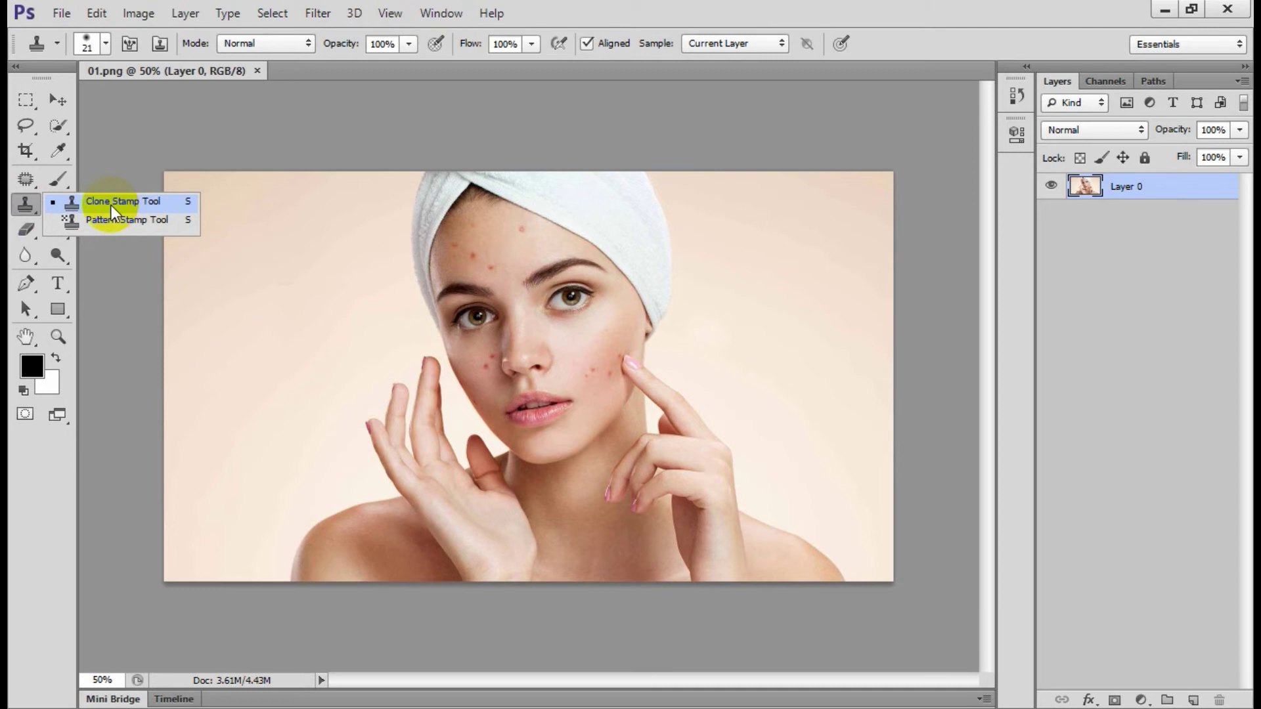
click(111, 204)
scroll(442, 104, up, 2)
scroll(445, 105, up, 2)
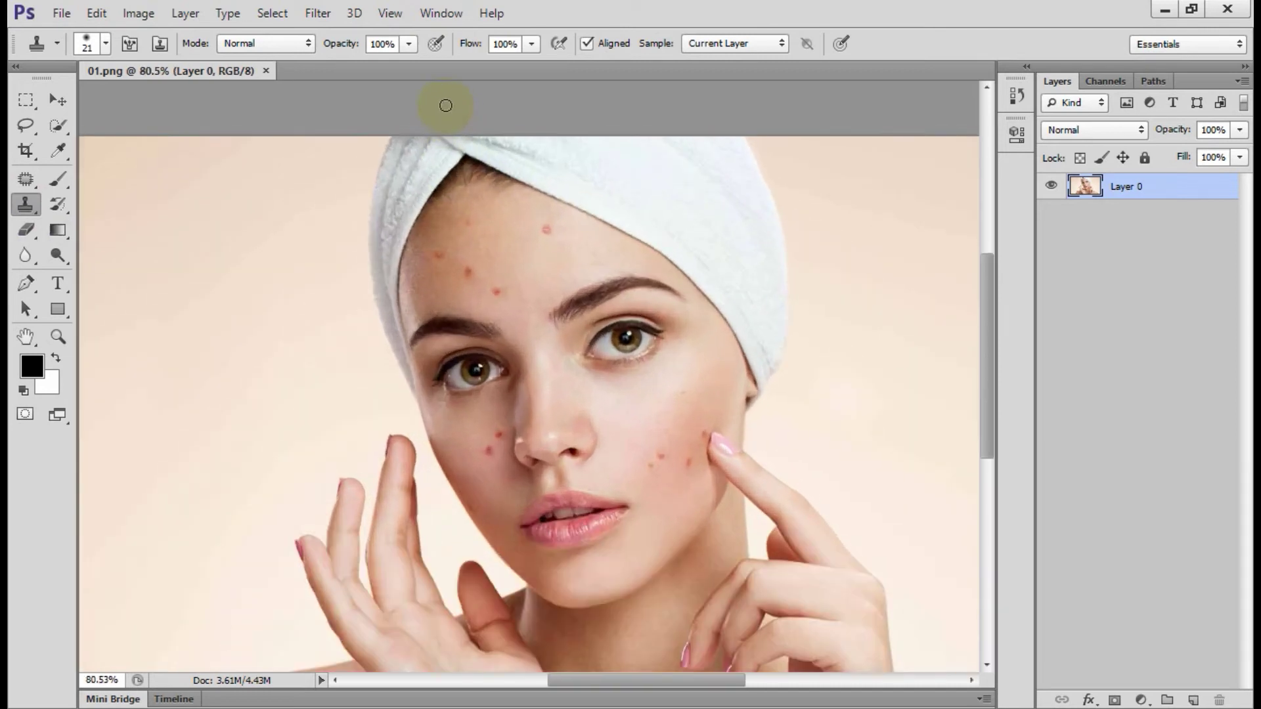
scroll(450, 111, up, 2)
scroll(553, 291, up, 2)
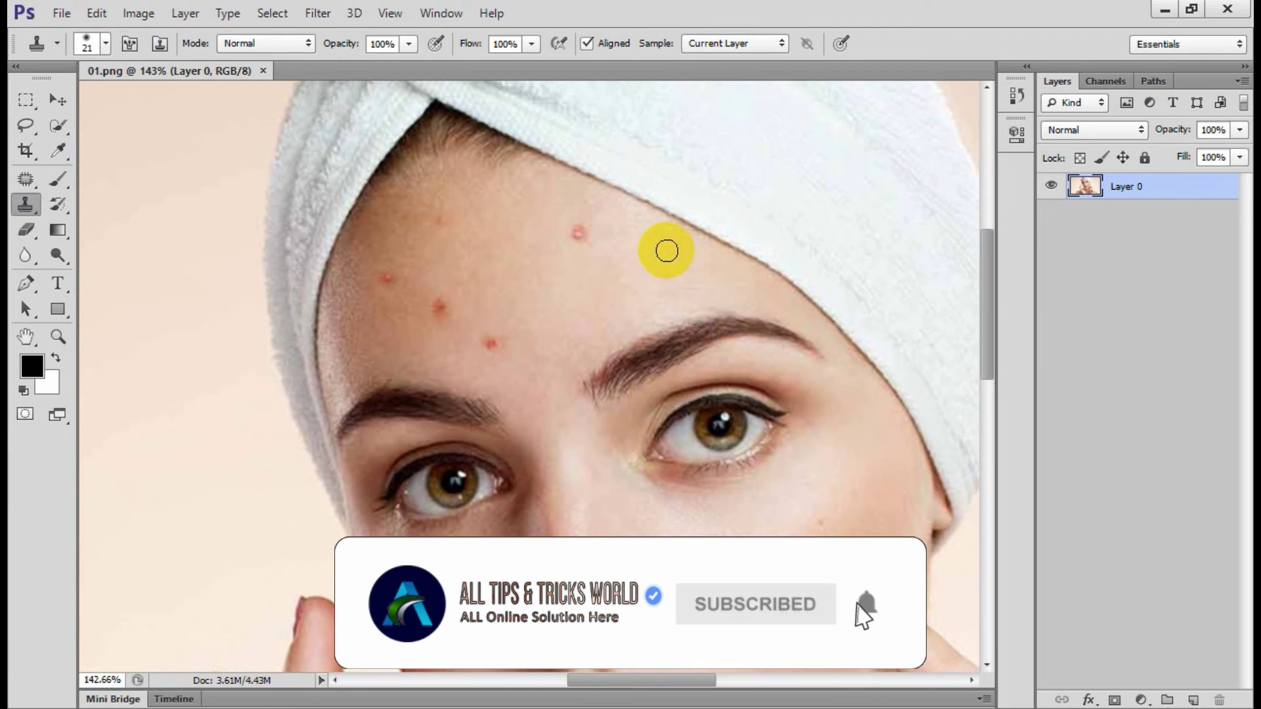
scroll(617, 206, up, 2)
scroll(617, 206, up, 1)
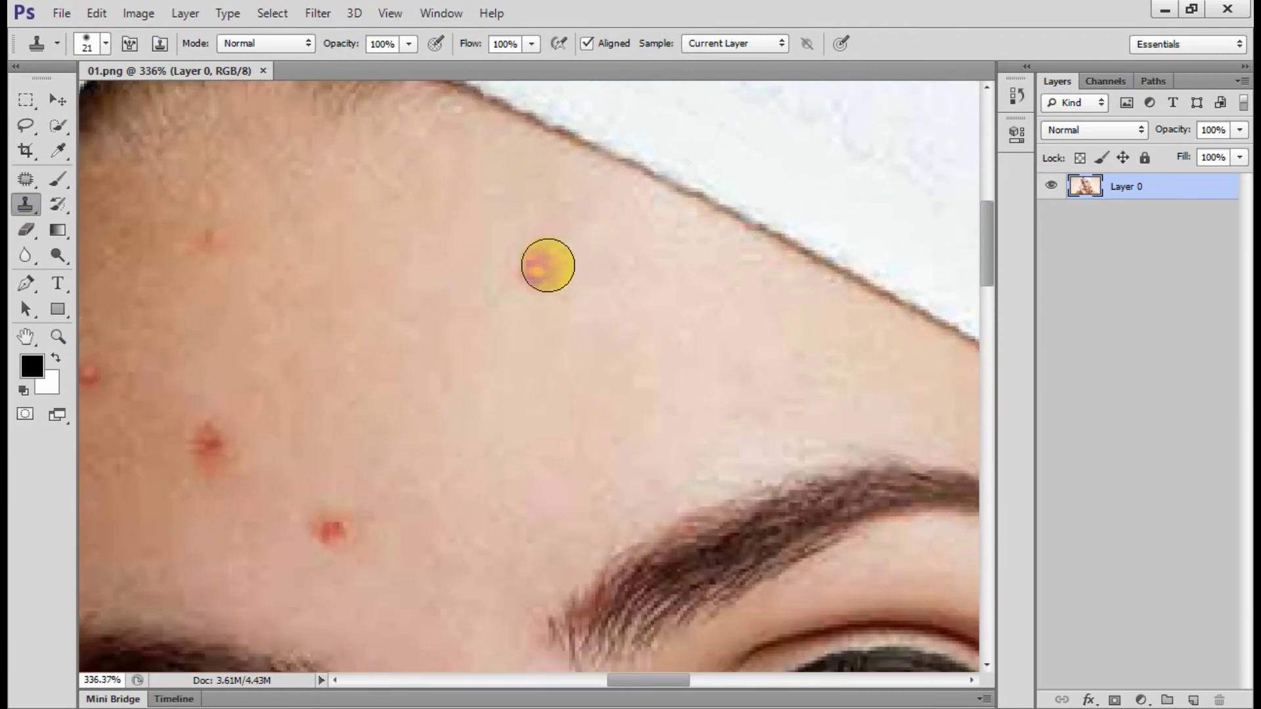
key(bracketright)
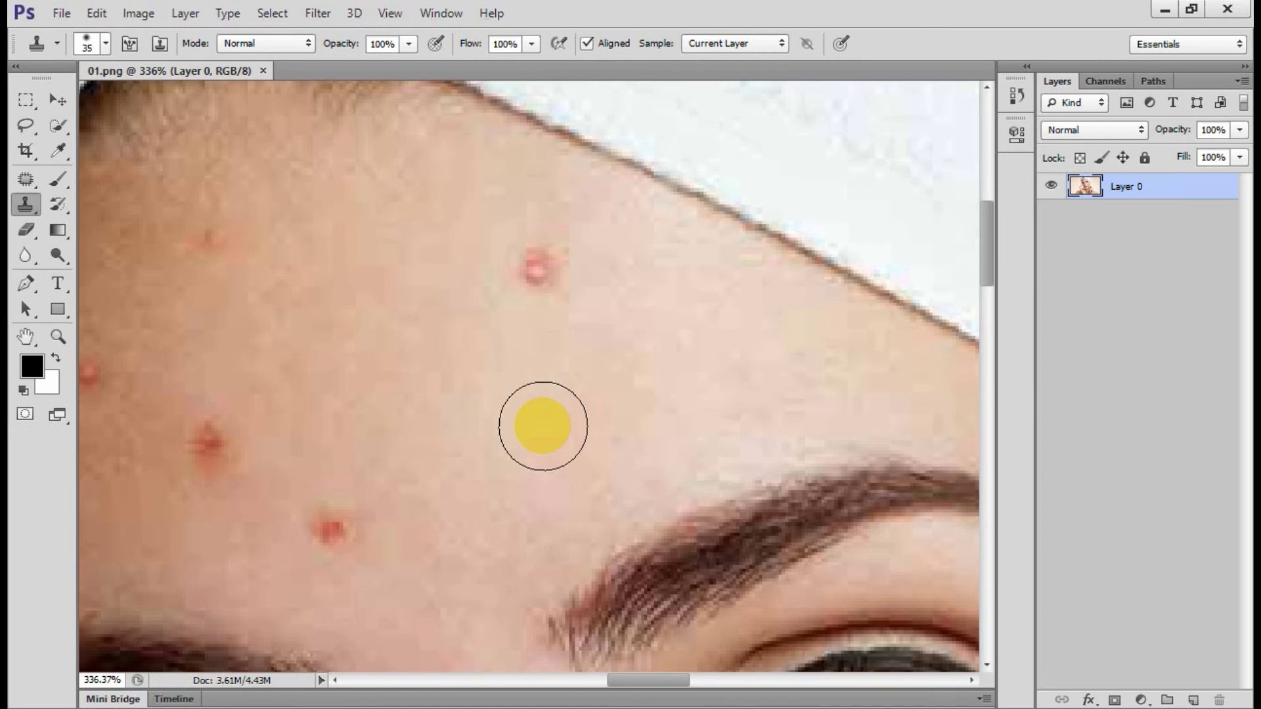
Clone clean skin over the four red pimples across the forehead
click(543, 265)
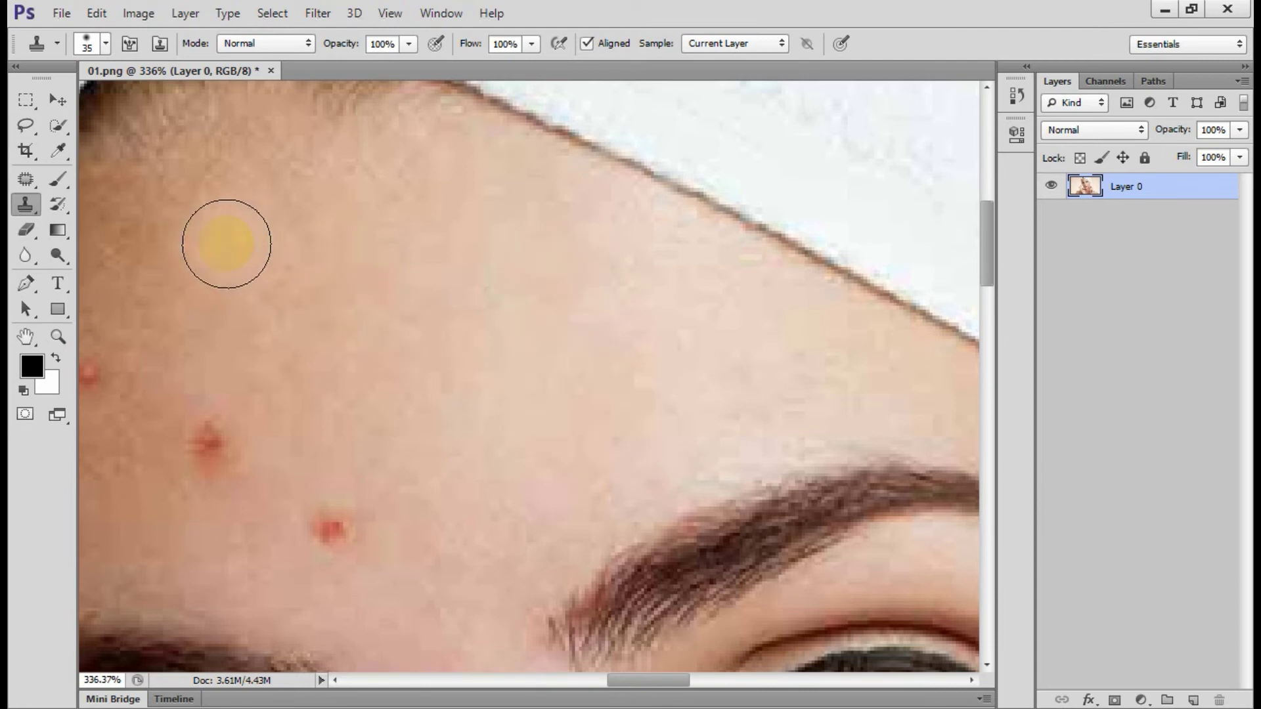
alt+click(414, 414)
click(332, 526)
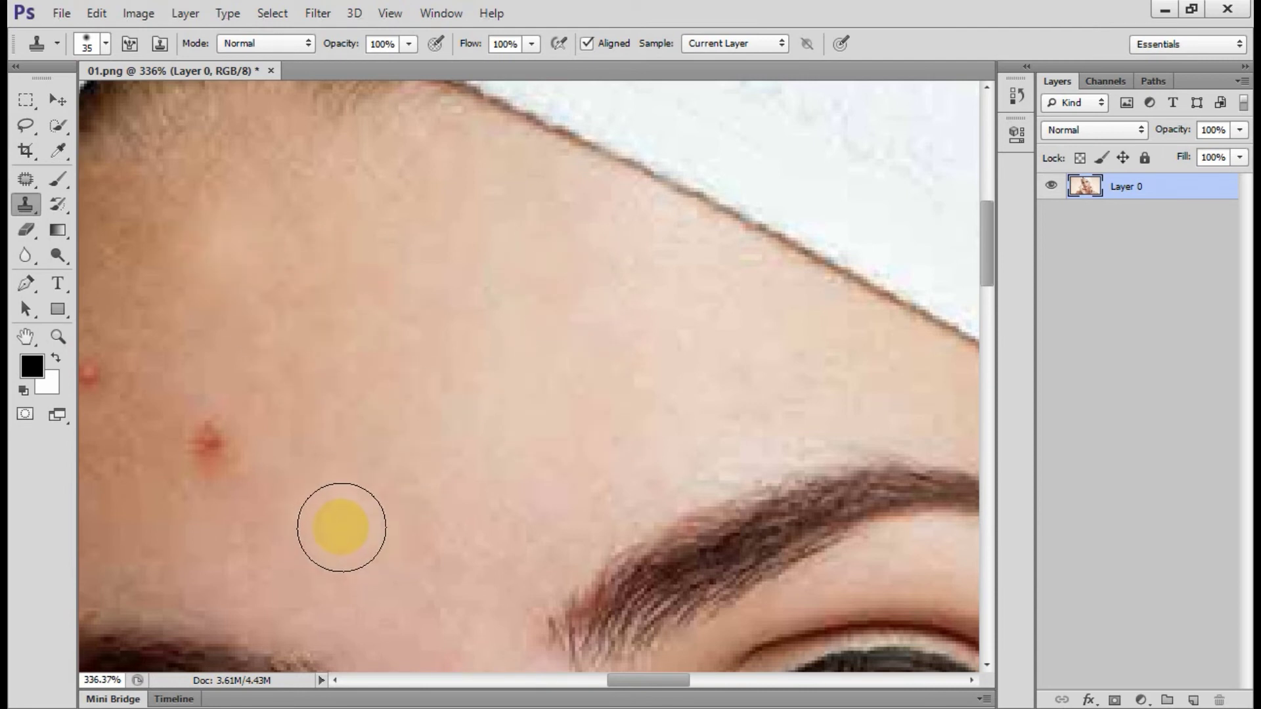
click(211, 442)
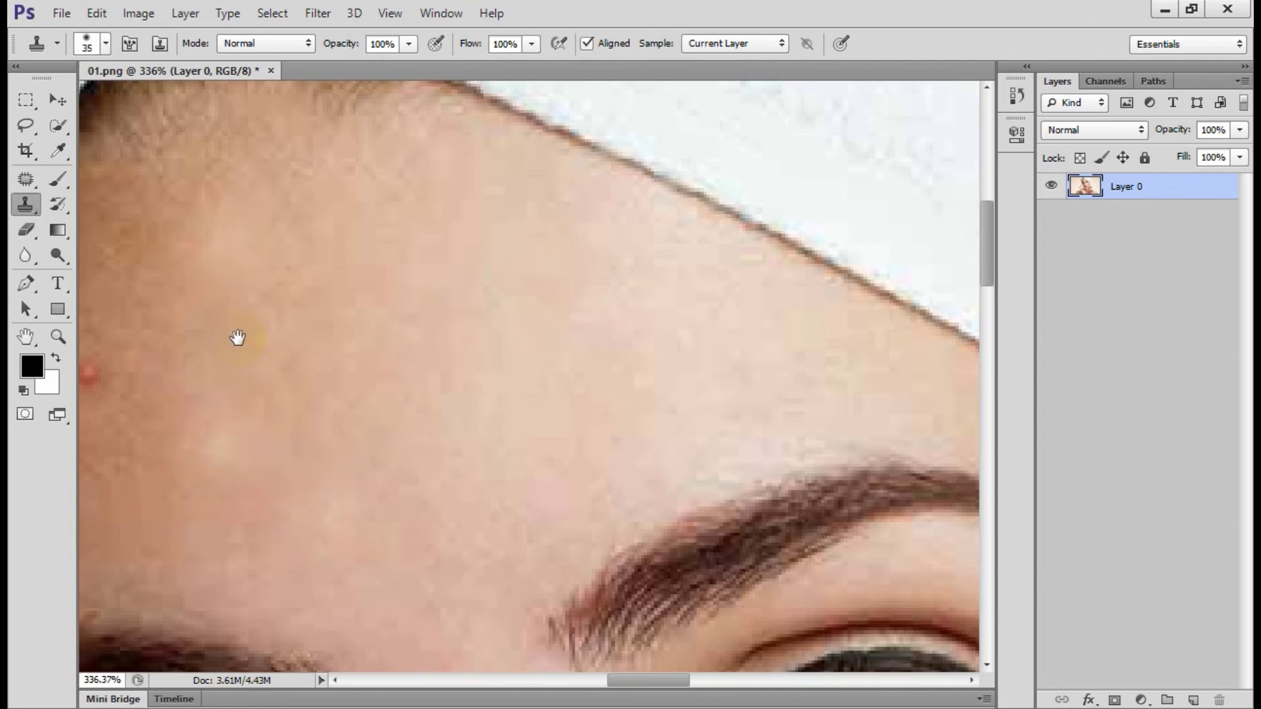
drag(236, 338, 761, 329)
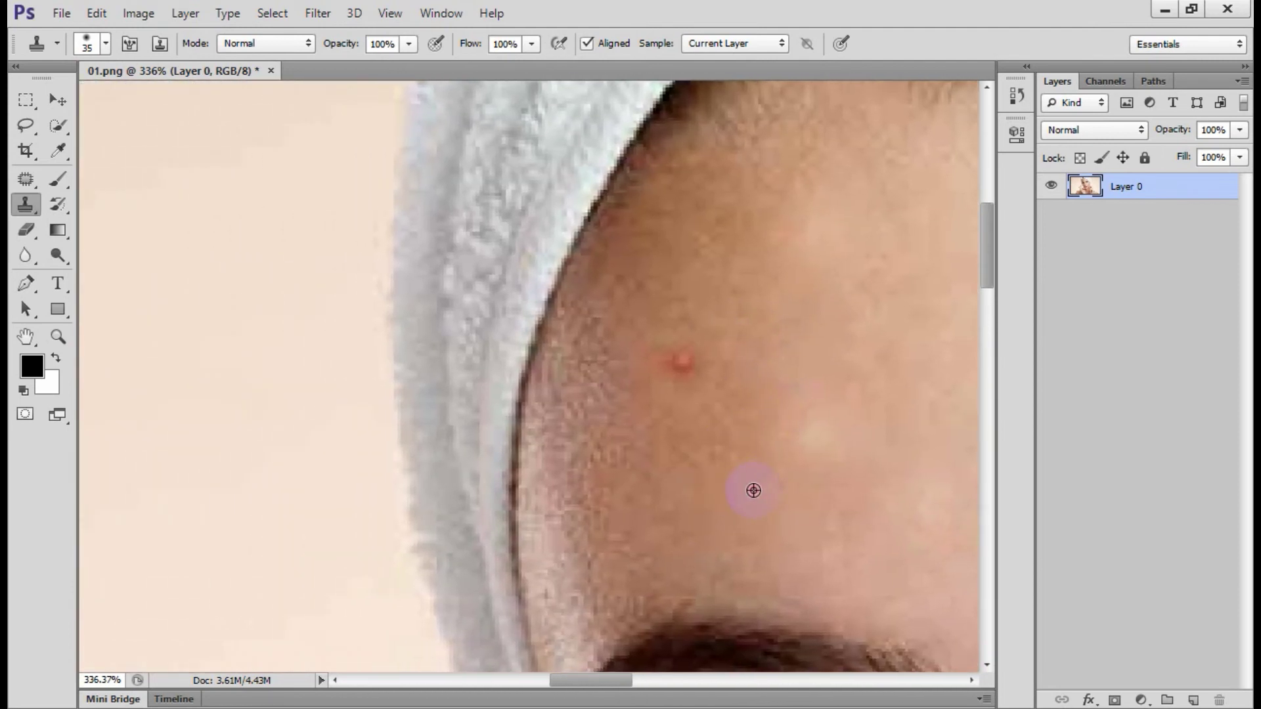
Clone clean skin over the light forehead blotch and the orange cheek blemish
click(820, 431)
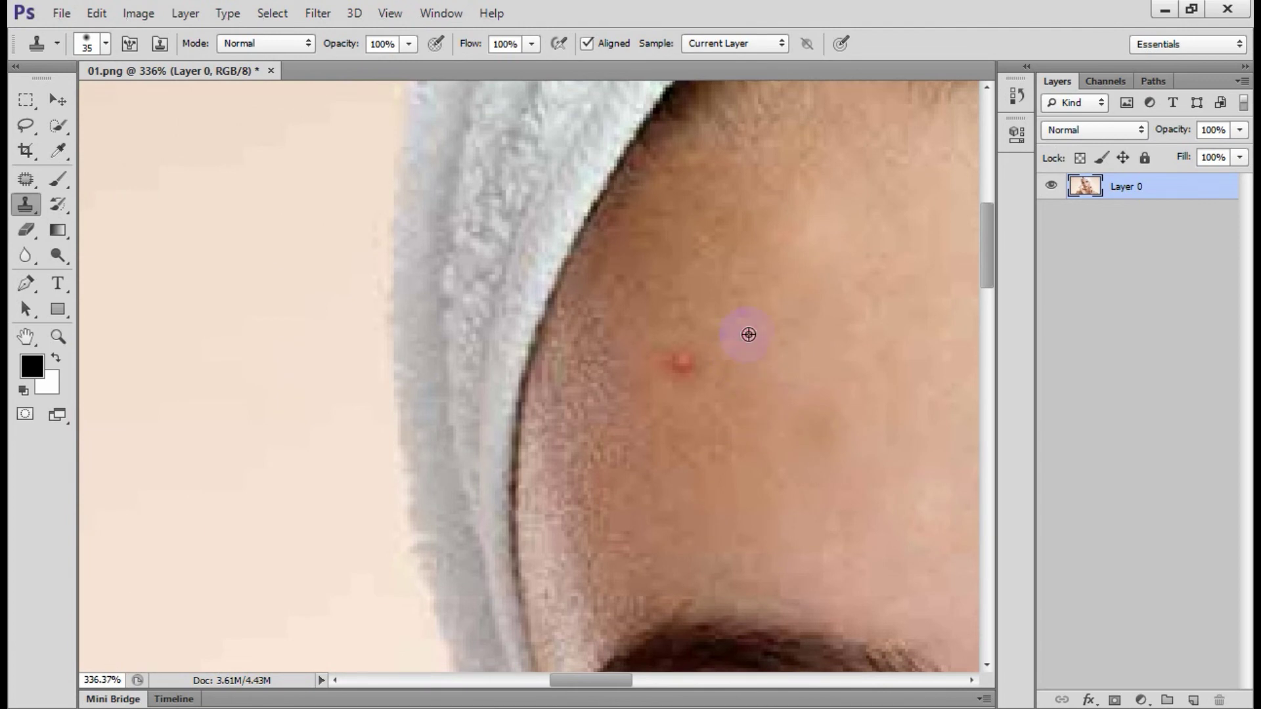
alt+click(749, 334)
scroll(685, 362, down, 5)
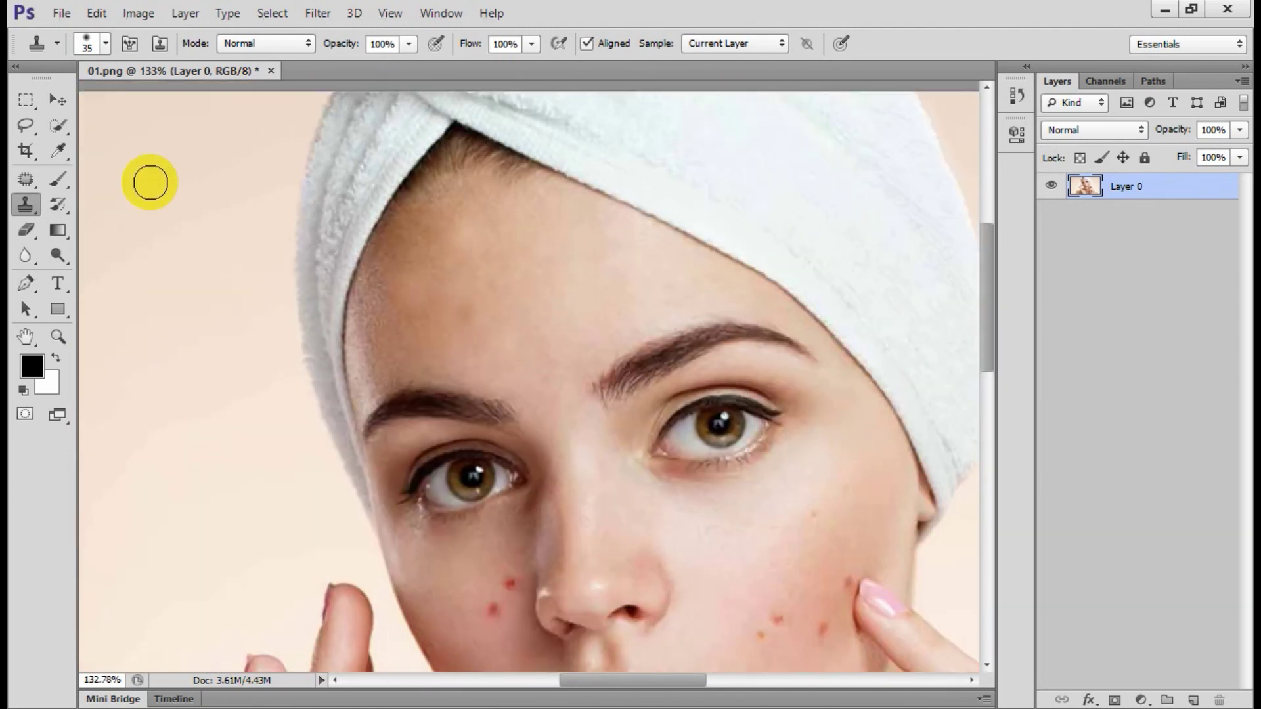
scroll(625, 533, up, 4)
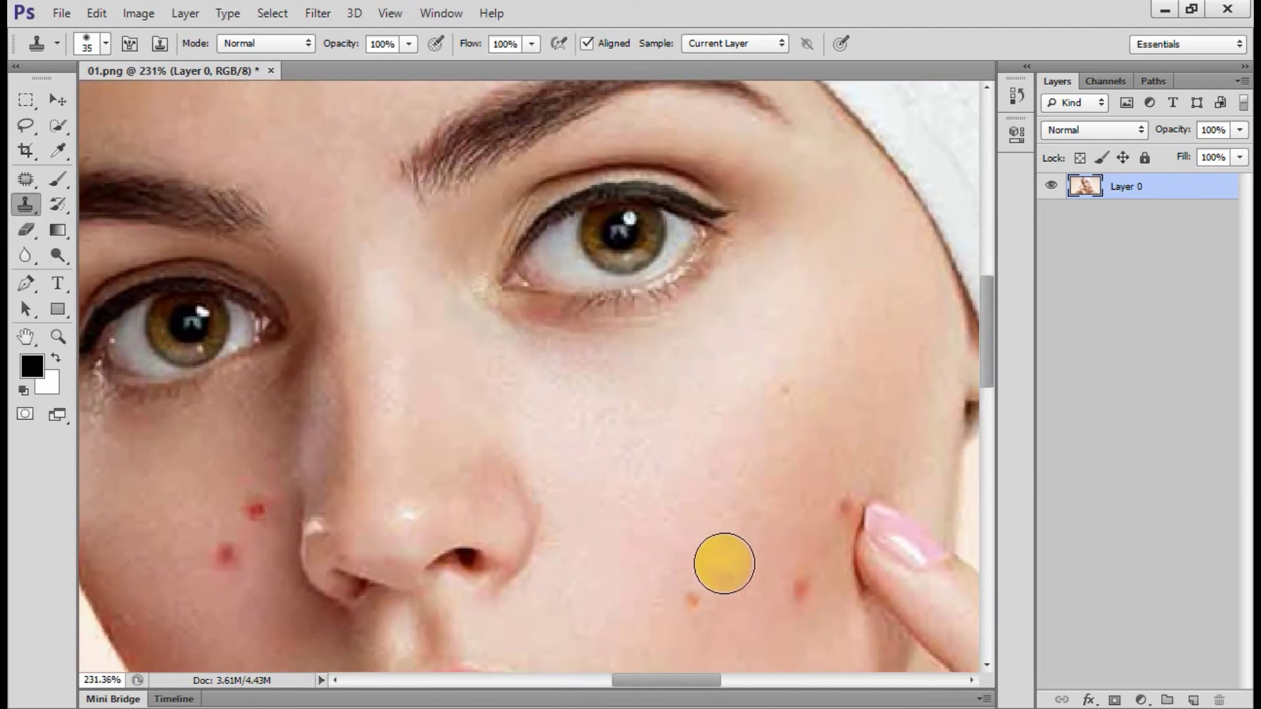
click(696, 601)
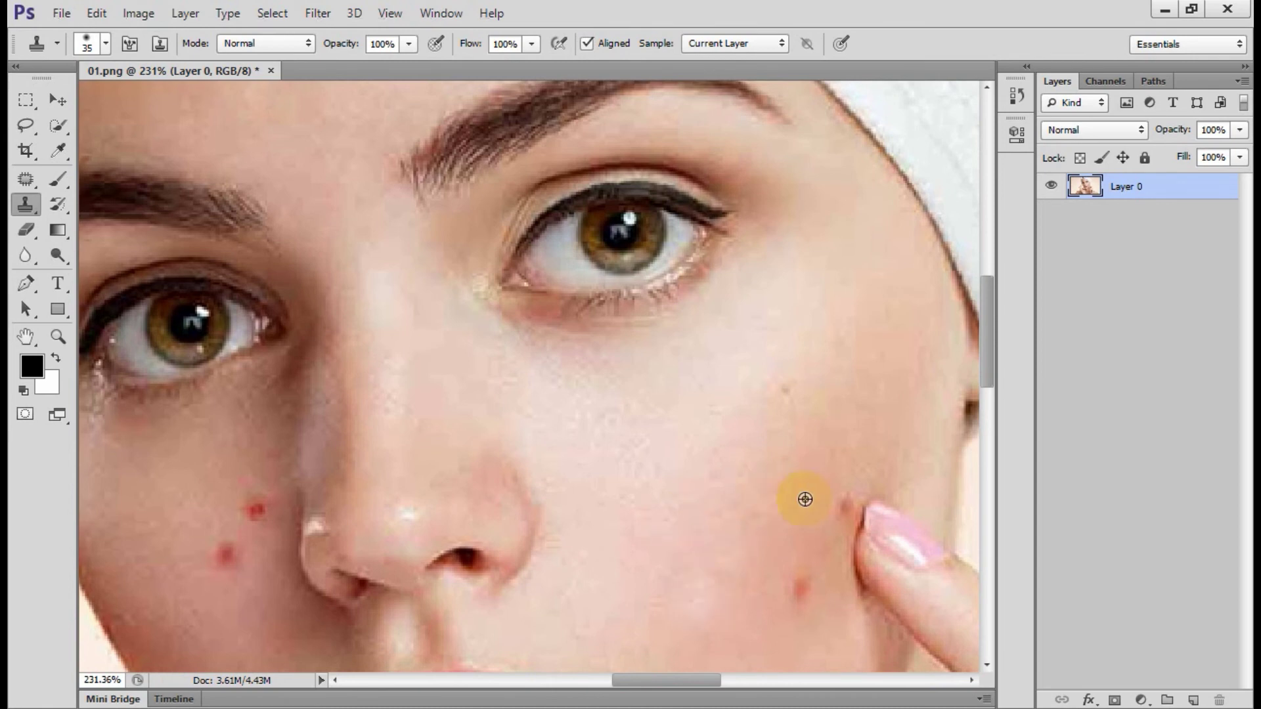
scroll(791, 397, down, 4)
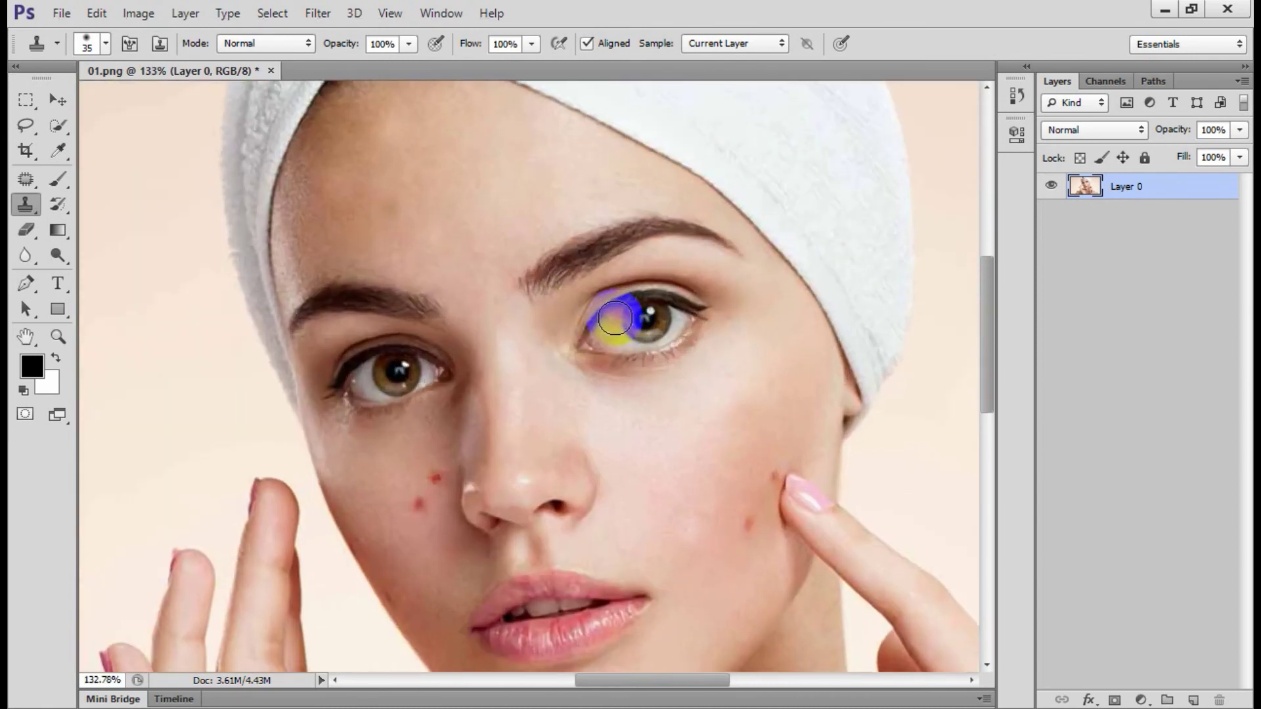
scroll(657, 338, up, 3)
Enlarge the brush to 100 px, sample her eye and stamp it mid-forehead
key(bracketright)
key(bracketright)
key(bracketright)
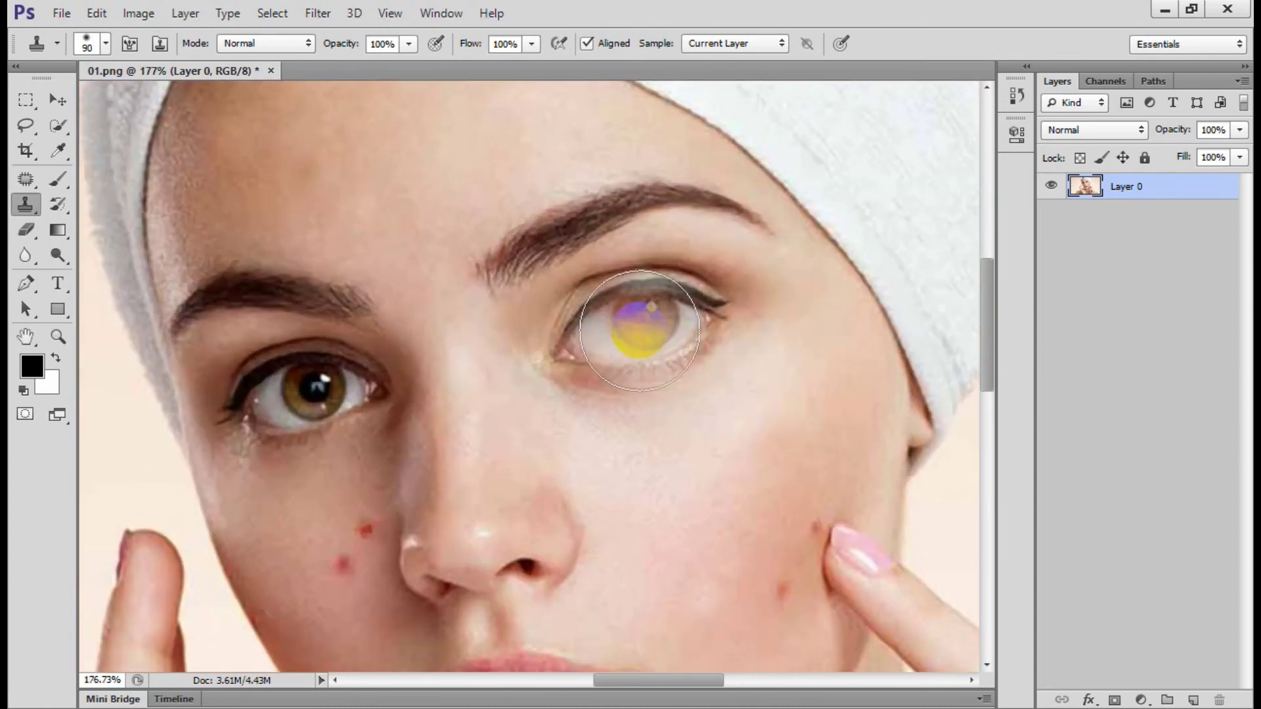
alt+click(642, 328)
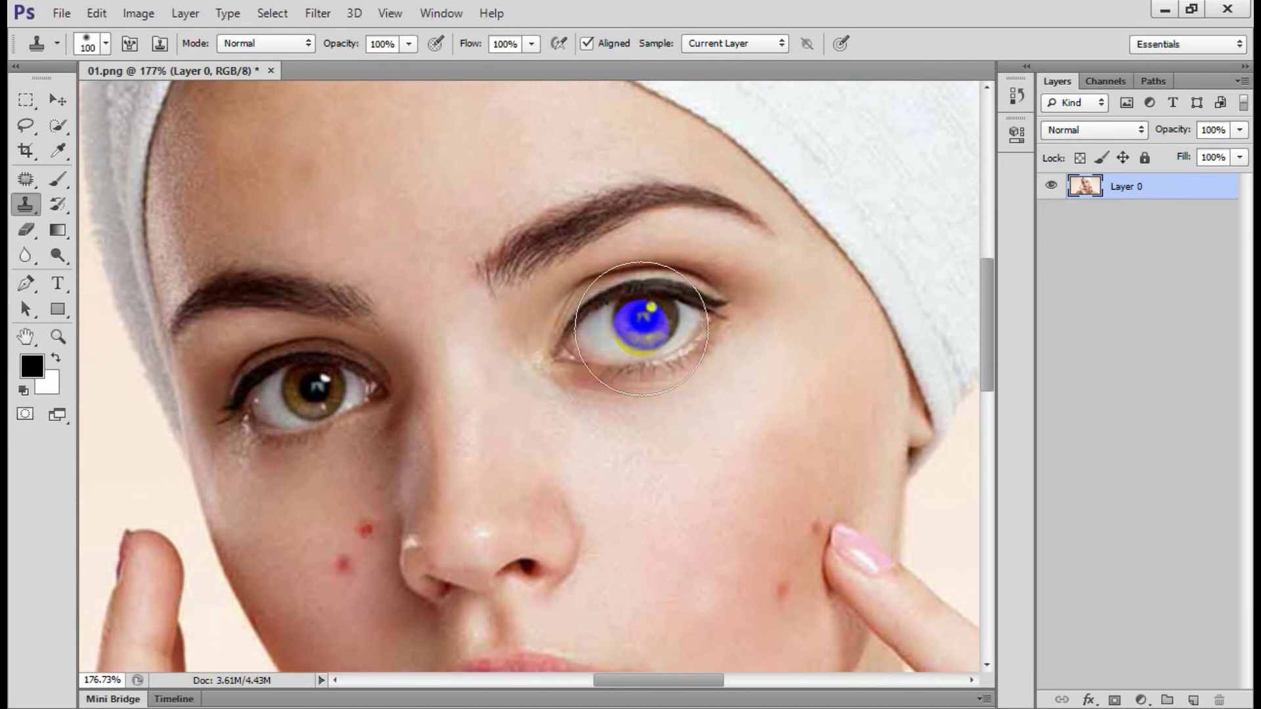
click(402, 175)
scroll(668, 559, down, 1)
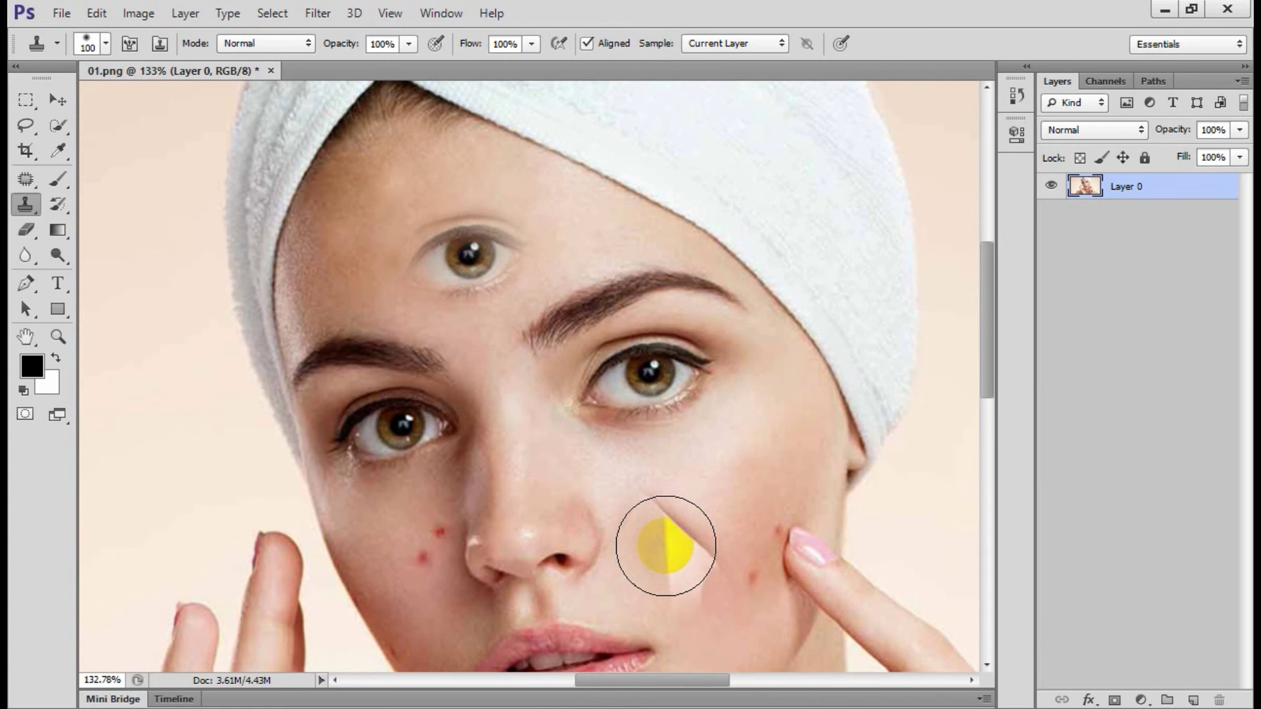
scroll(665, 546, down, 2)
click(69, 13)
Create a new blank Untitled-1 document with the default settings
click(92, 43)
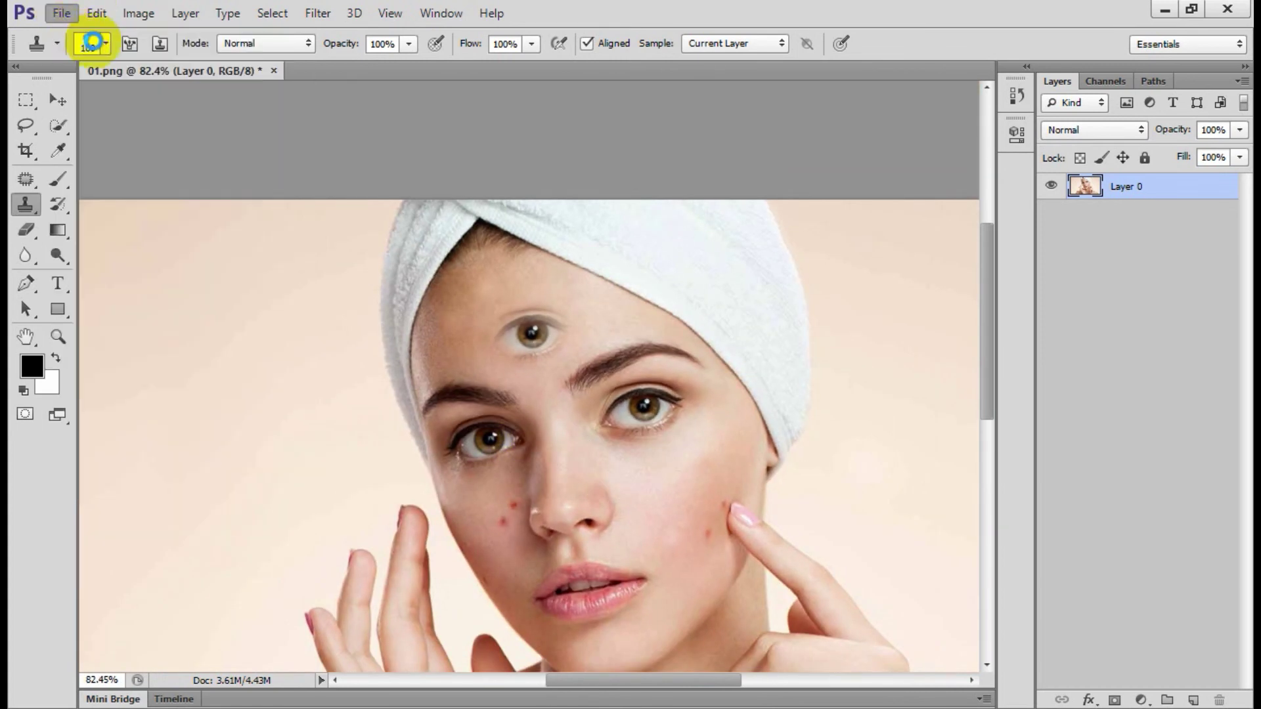
key(ctrl+n)
click(874, 164)
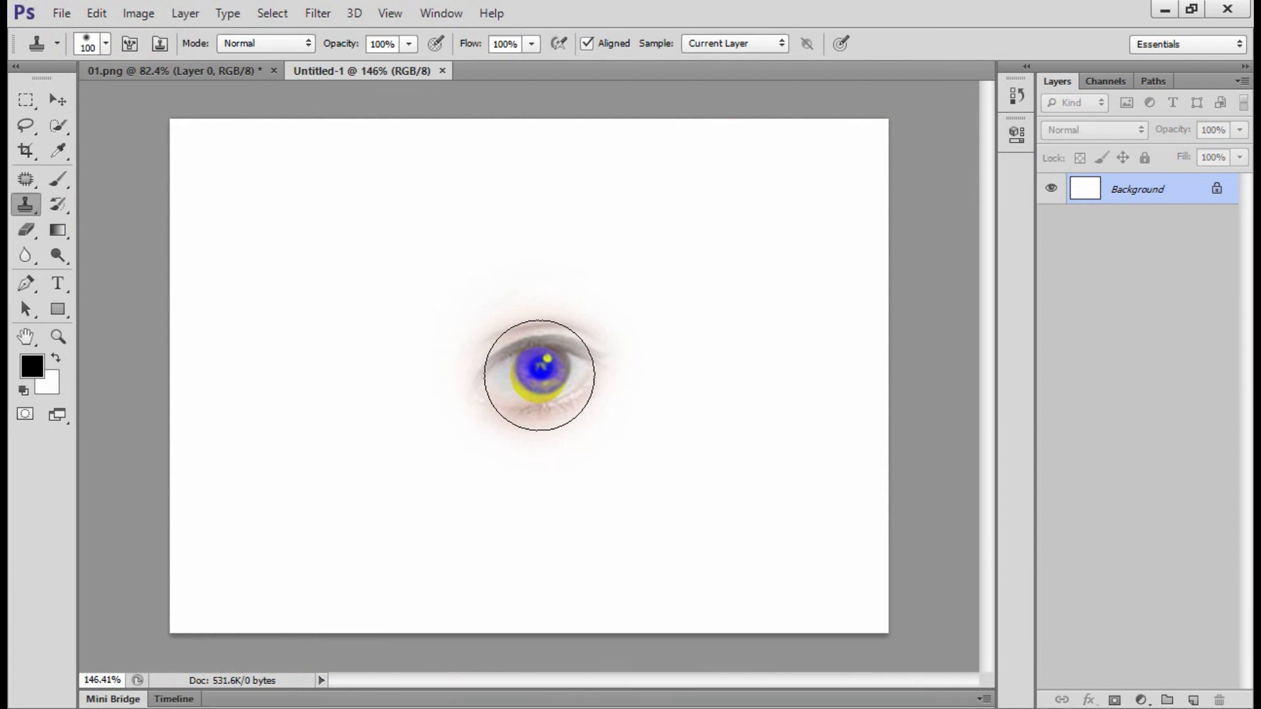
Resize the Clone Stamp brush to 175 px to stamp the eye onto the canvas
key(bracketright)
key(bracketright)
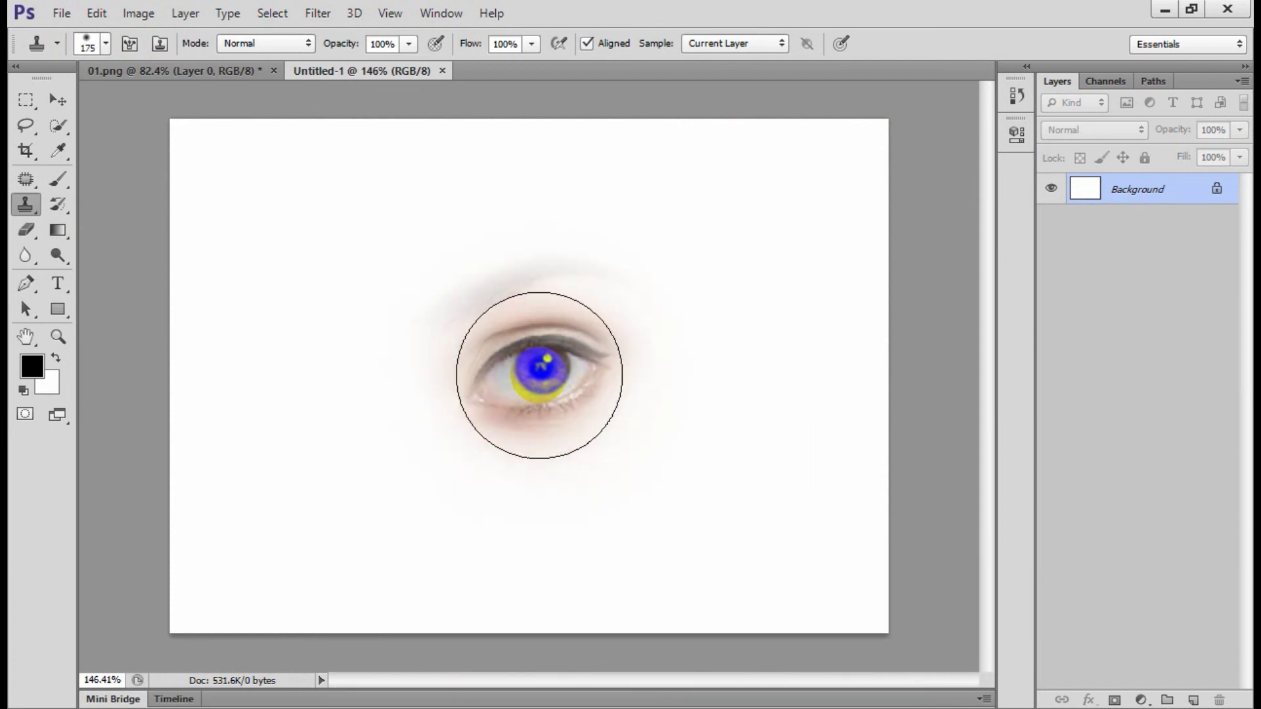
key(bracketright)
key(bracketright)
key(bracketright)
key(bracketright)
key(bracketright)
key(bracketright)
key(bracketright)
key(bracketright)
key(bracketright)
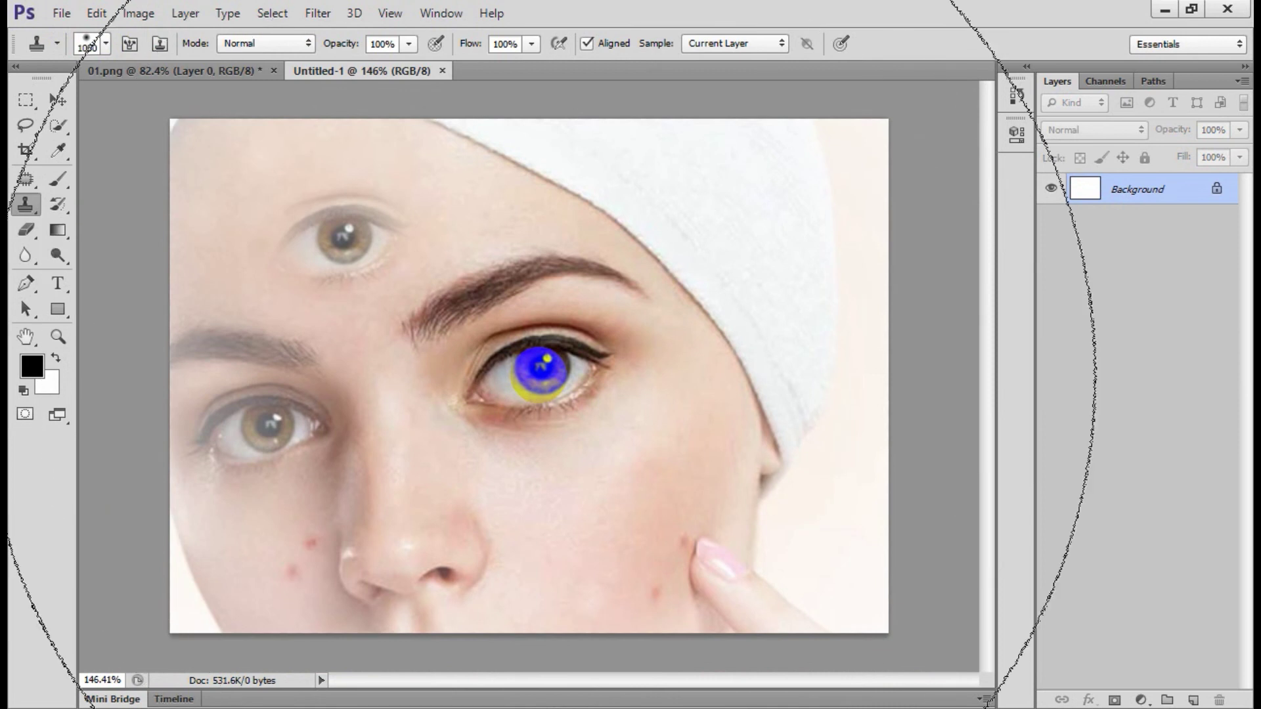
key(bracketright)
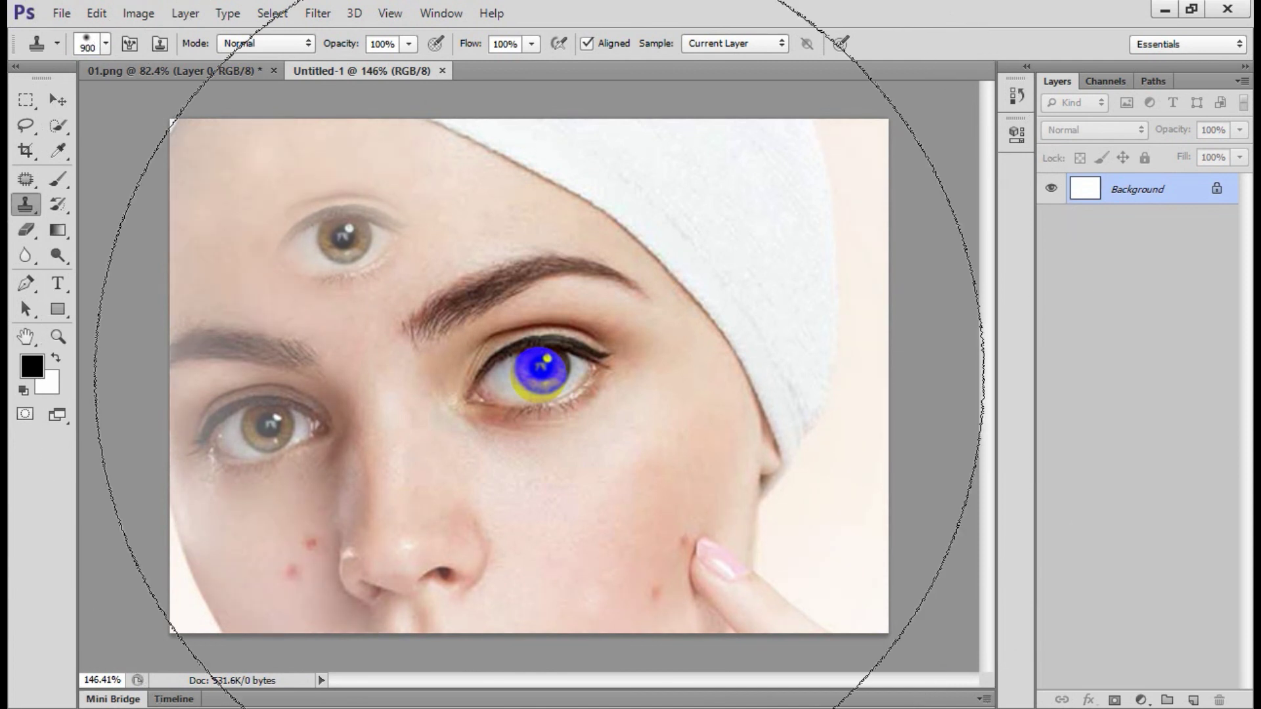
key(bracketleft)
key(bracketleft)
key(bracketleft)
key(bracketleft)
key(bracketleft)
key(bracketleft)
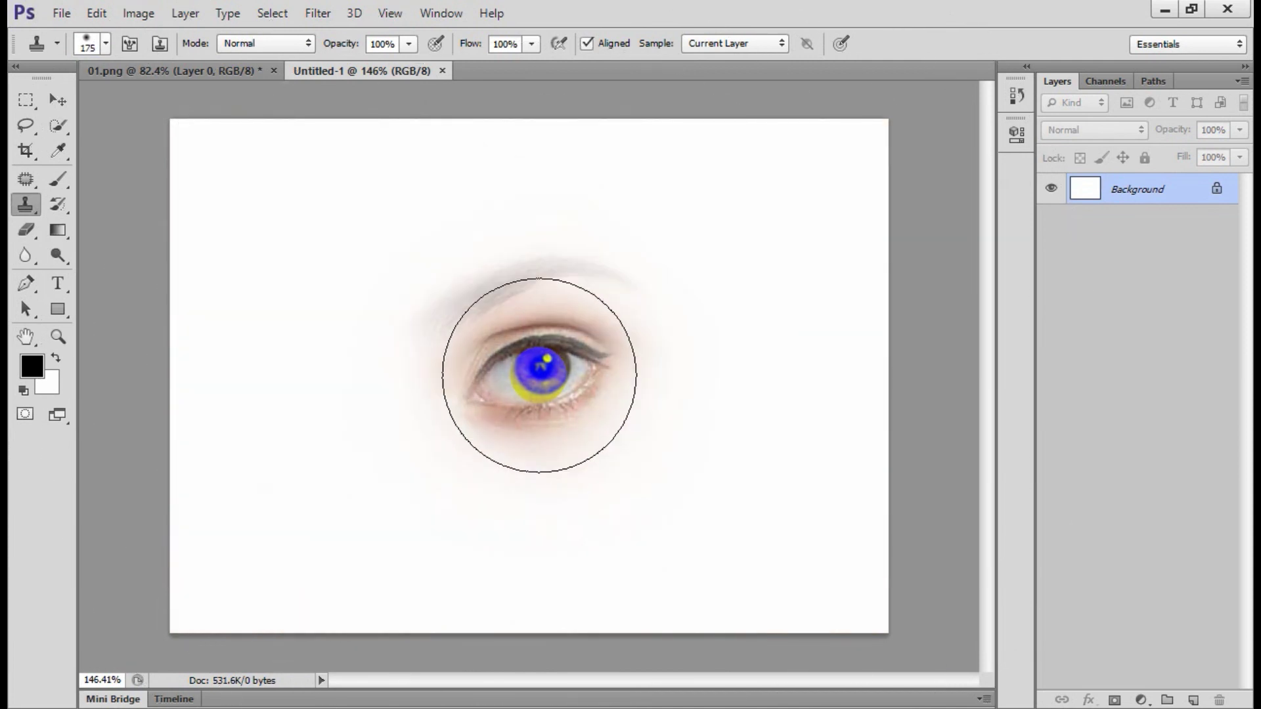